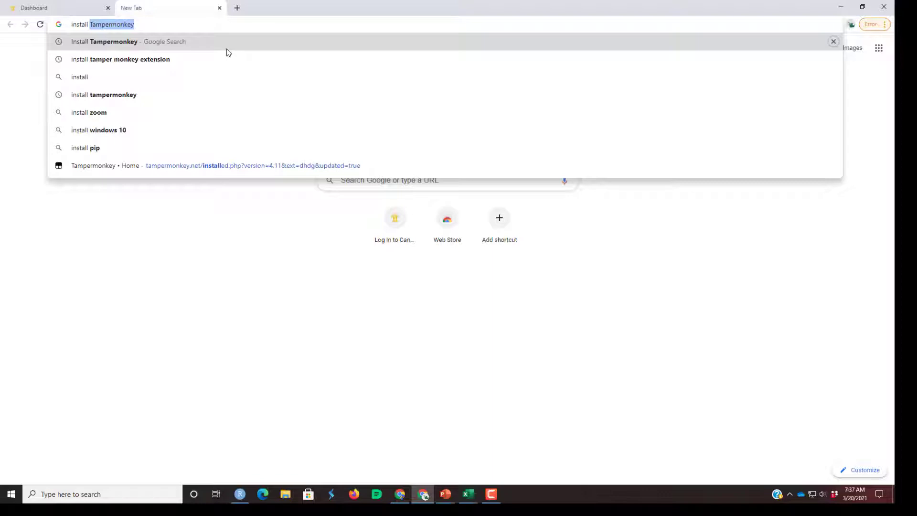
- Search the web for "install tampermonkey" and open Tampermonkey's Chrome Web Store page from the results
key("shift+Delete")
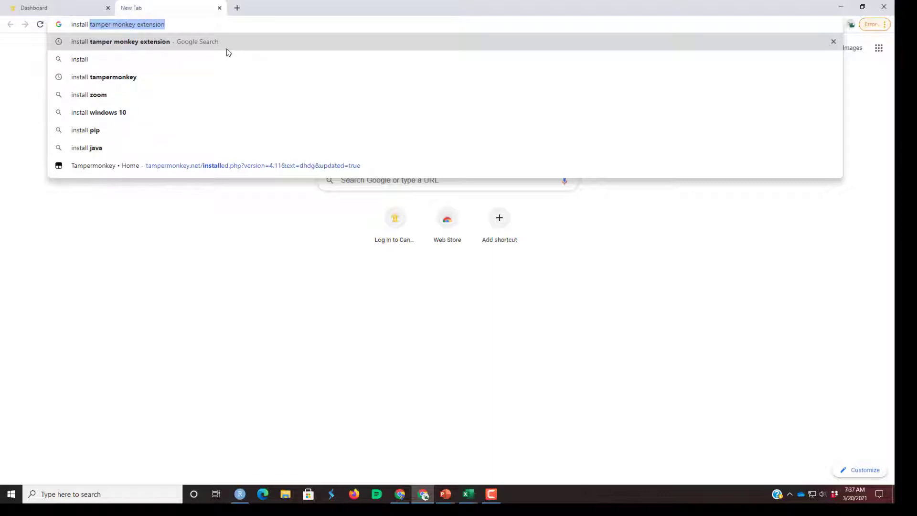
left_click(106, 79)
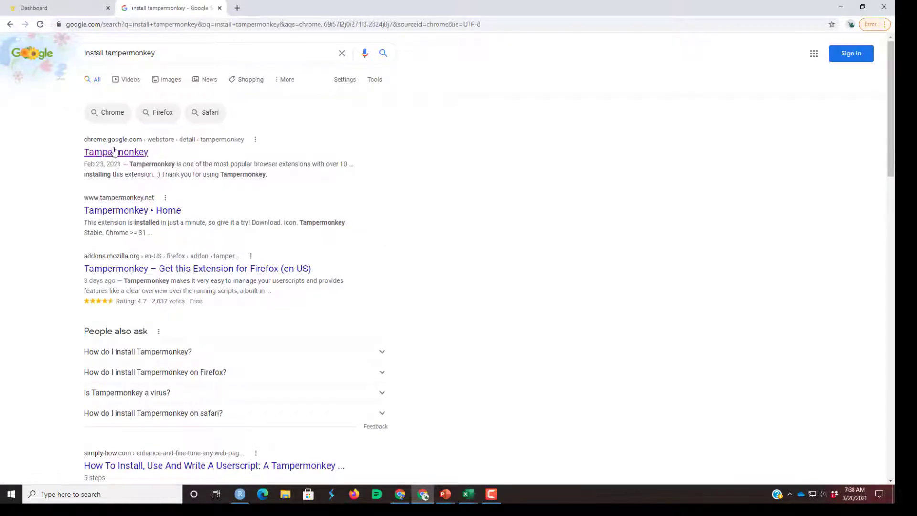
left_click(130, 154)
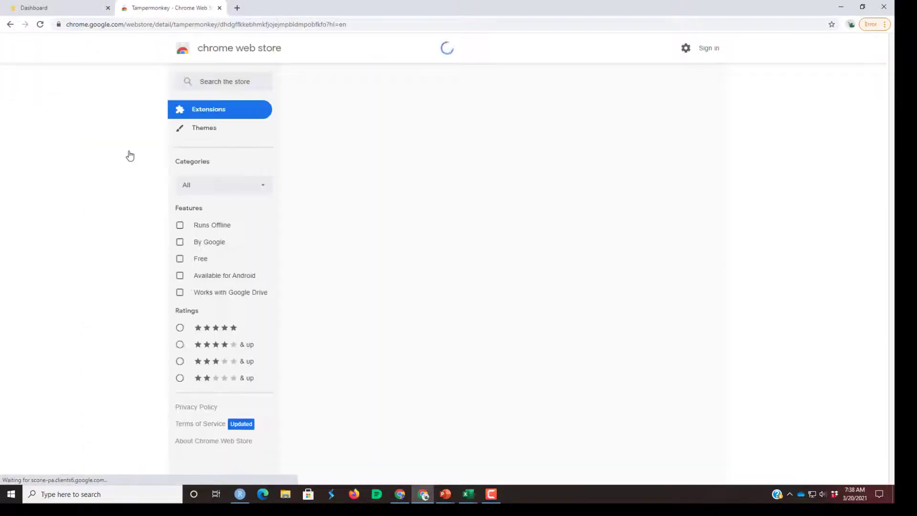
- Add the Tampermonkey extension to Chrome, confirm the installation and close its welcome page
left_click(635, 124)
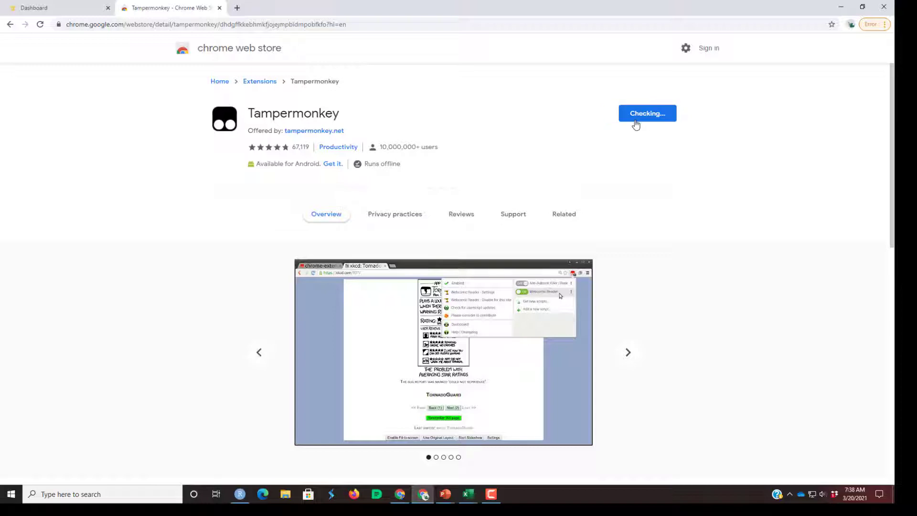
left_click(459, 128)
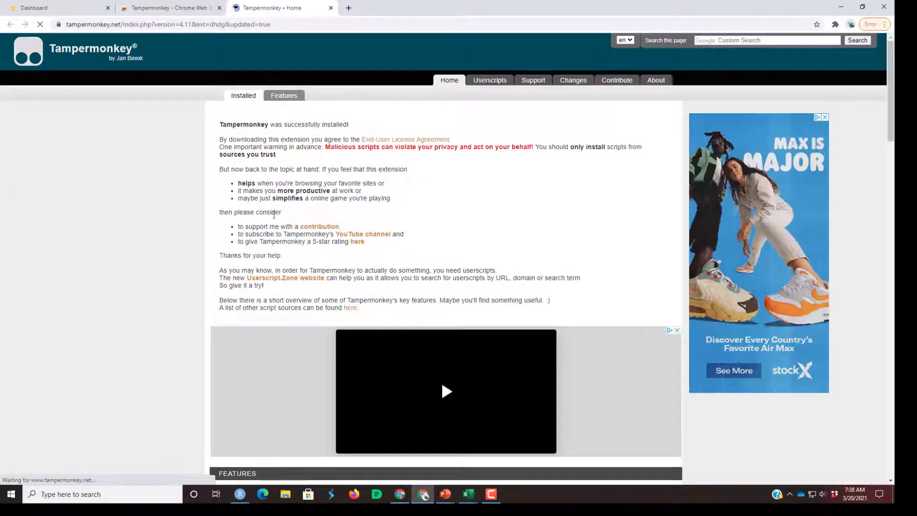
left_click(331, 8)
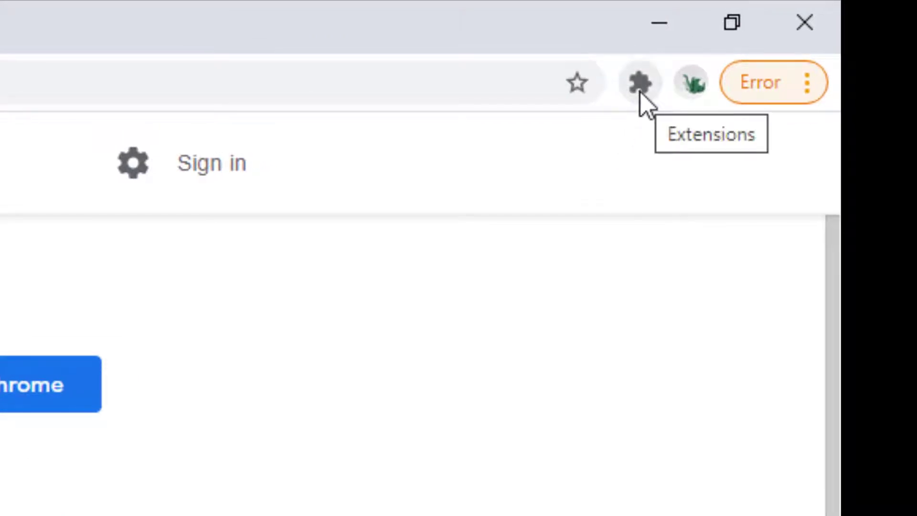
- Pin the Tampermonkey extension beside the address bar and open its dashboard of installed userscripts
left_click(640, 85)
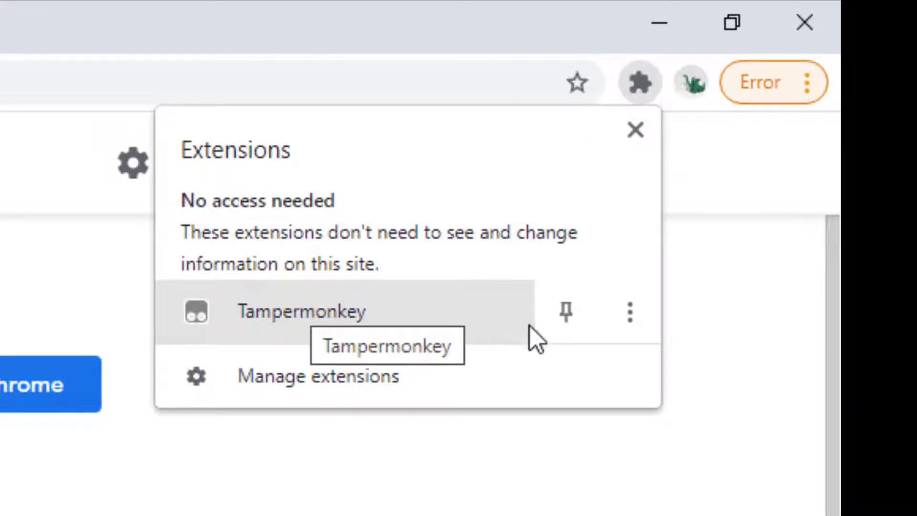
left_click(566, 315)
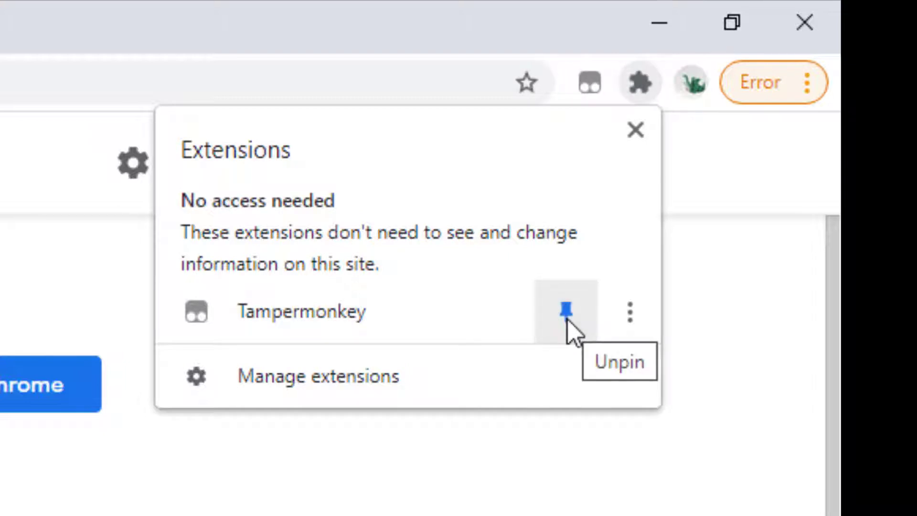
left_click(641, 135)
left_click(588, 85)
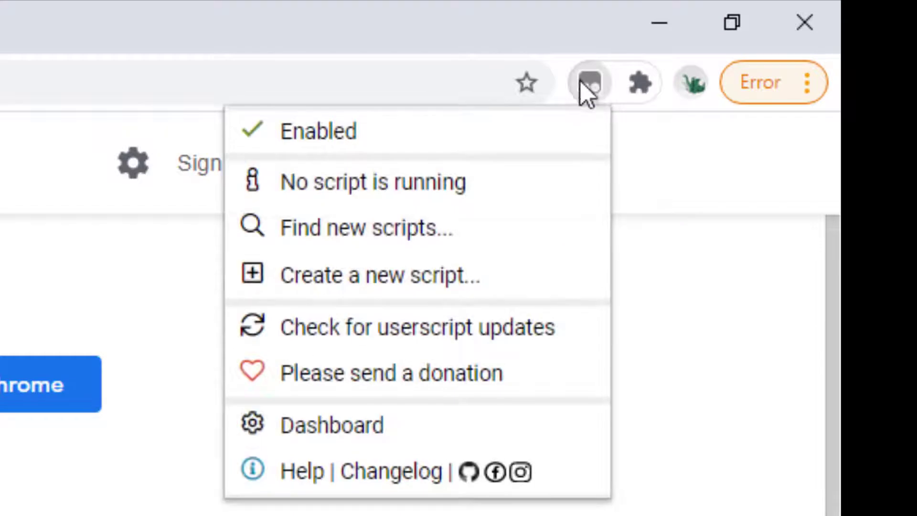
left_click(329, 427)
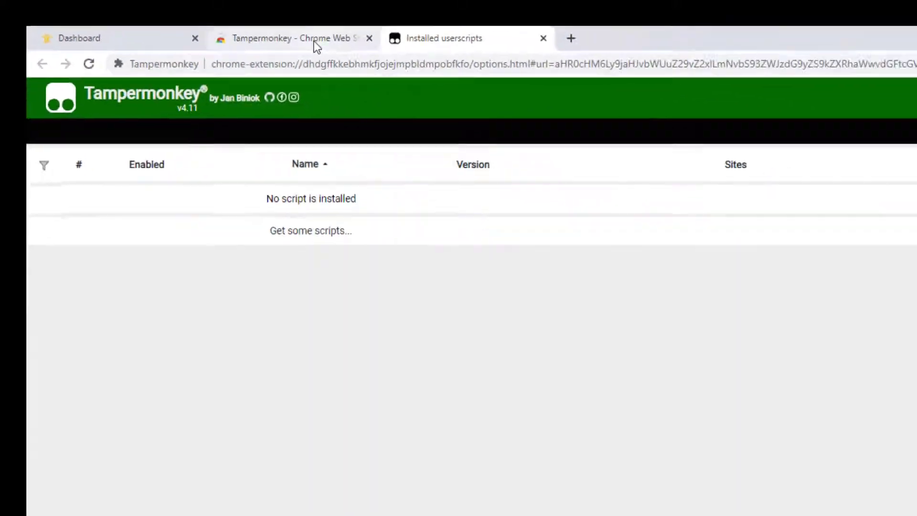
- From the Chrome Web Store page, search for "import canvas rubric from spreadsheet" and open the Canvas Community article "Importing Rubrics from a Spreadsheet"
left_click(457, 57)
left_click(581, 101)
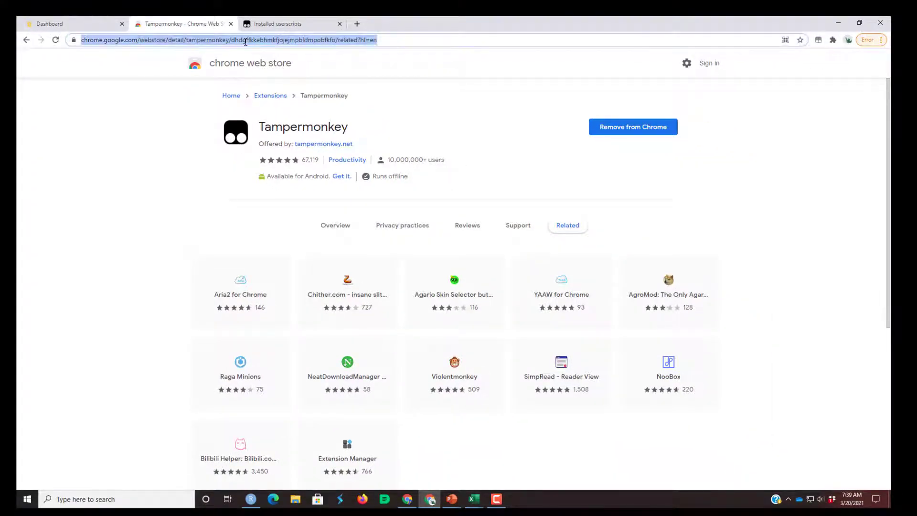
type("imp")
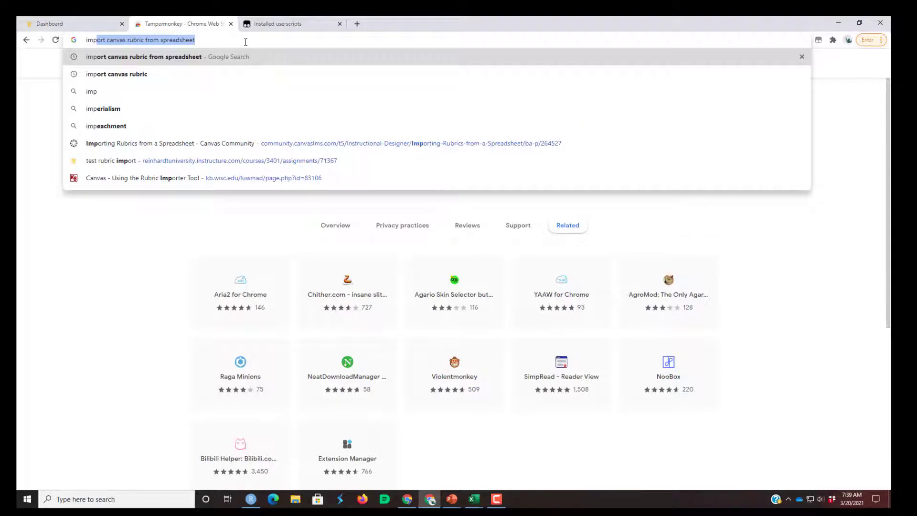
left_click(229, 43)
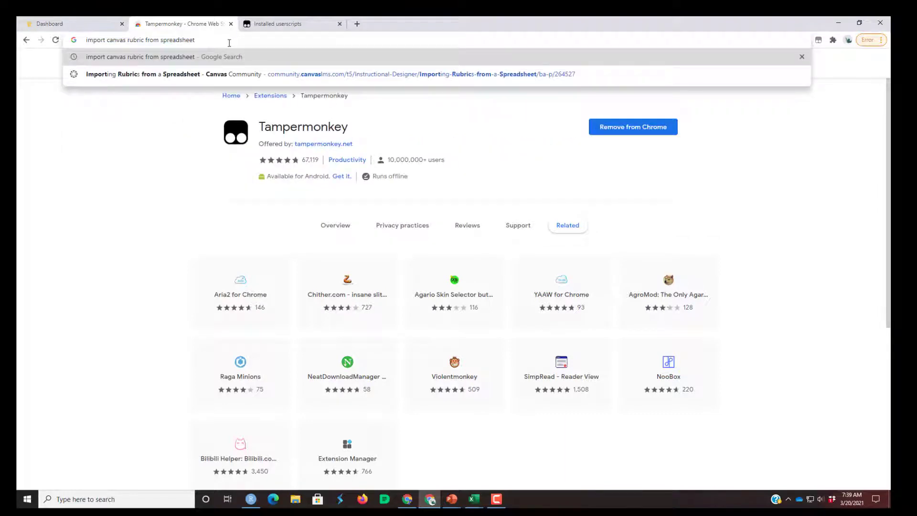
key("Return")
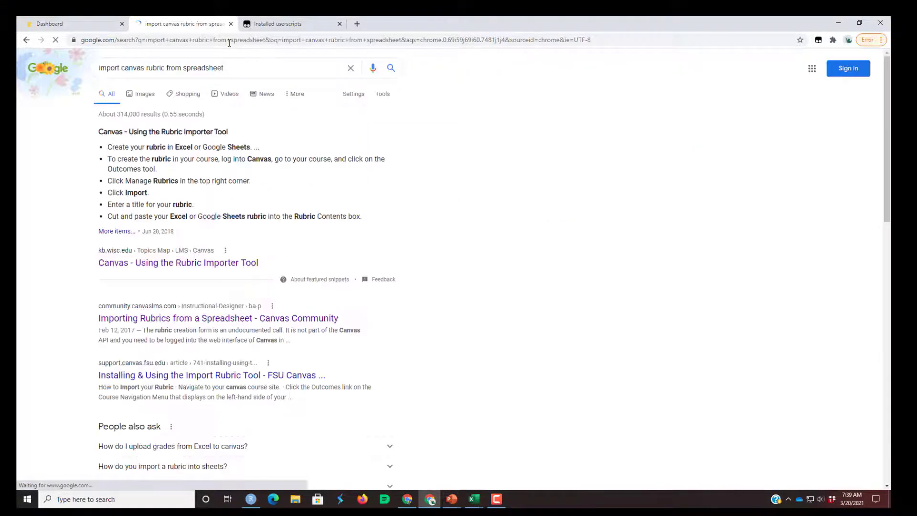
scroll(193, 214, "down", 2)
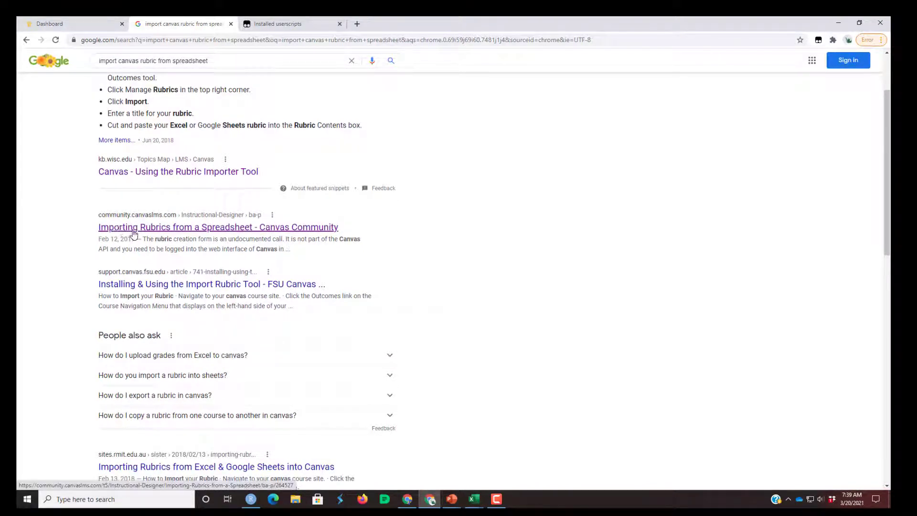
left_click(134, 228)
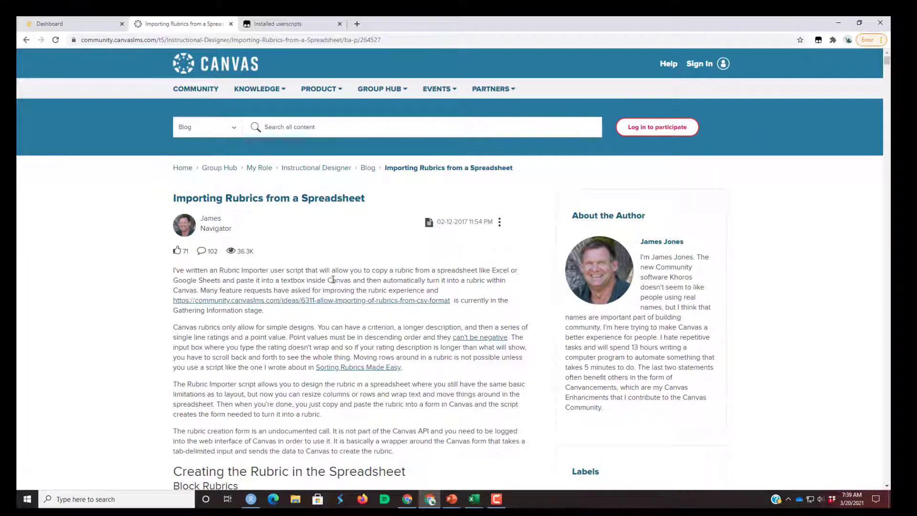
- Find the article's Quick Install instructions and open the installation page of the Rubric Importer user script
scroll(333, 280, "down", 1)
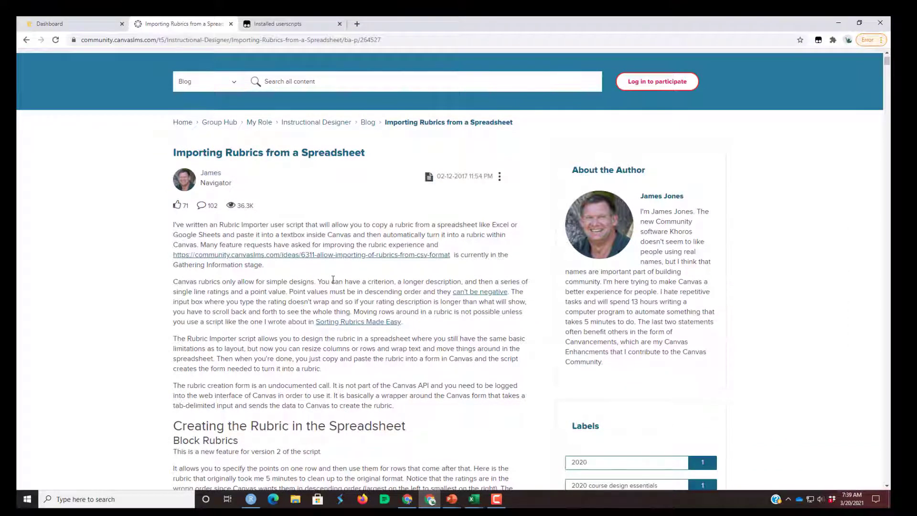
scroll(293, 279, "down", 5)
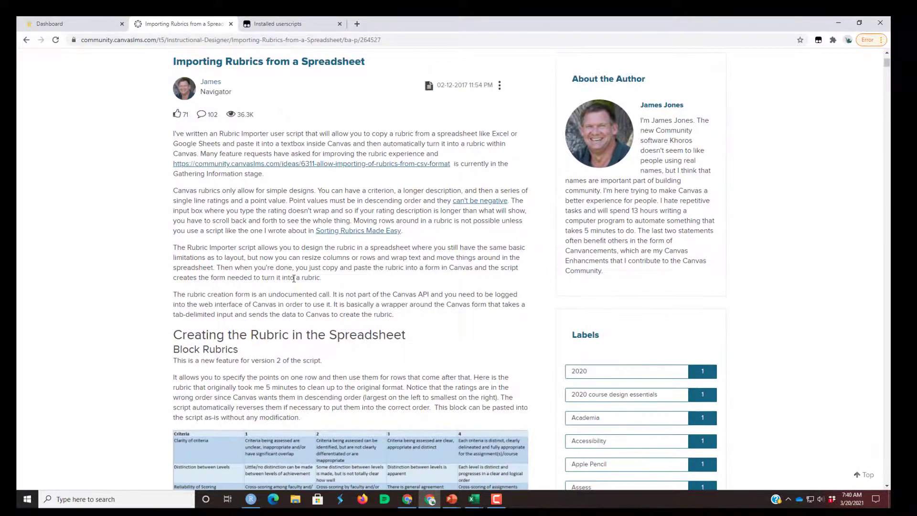
scroll(294, 279, "down", 7)
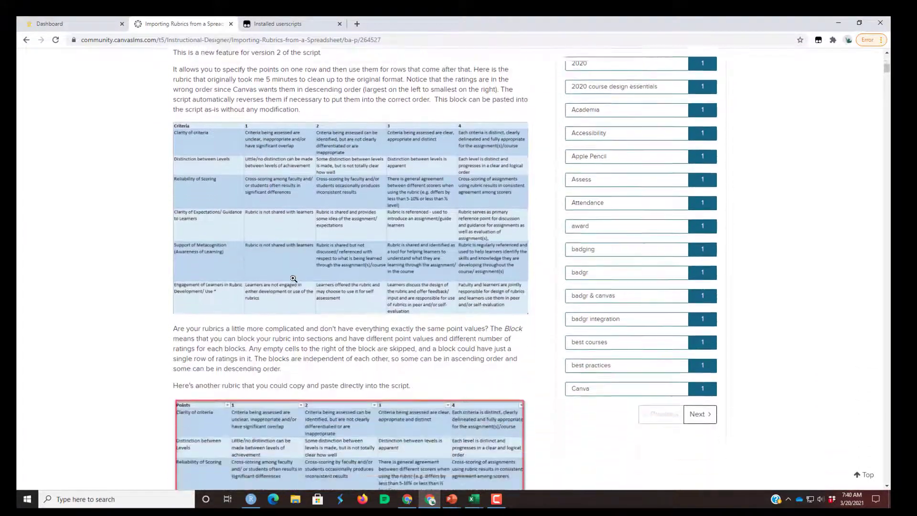
scroll(293, 279, "down", 5)
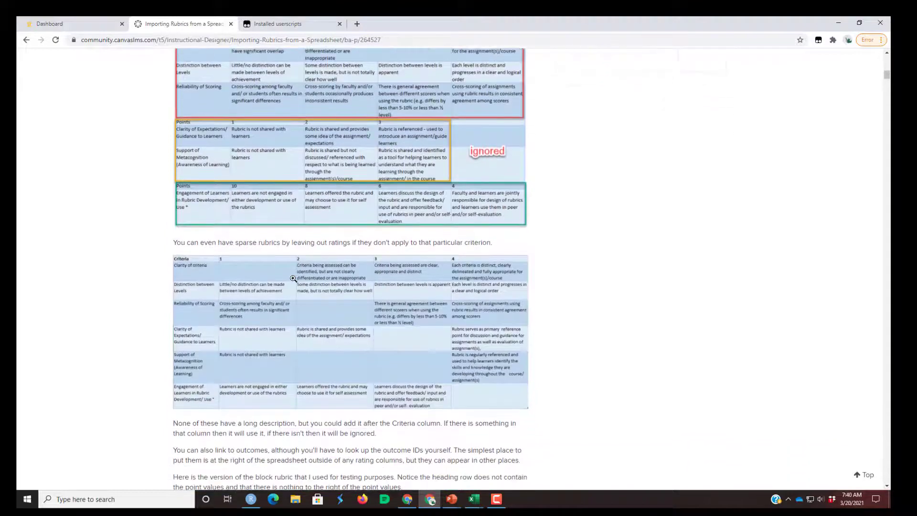
scroll(293, 279, "down", 8)
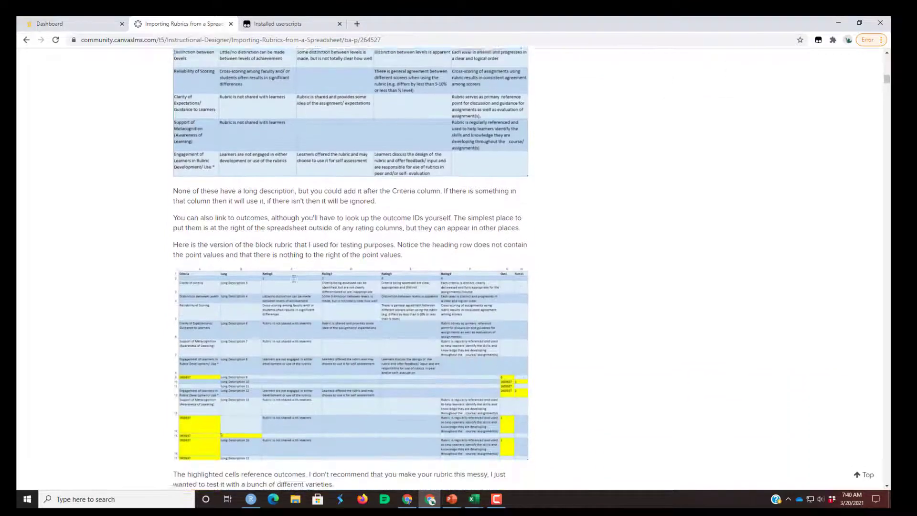
scroll(293, 279, "down", 7)
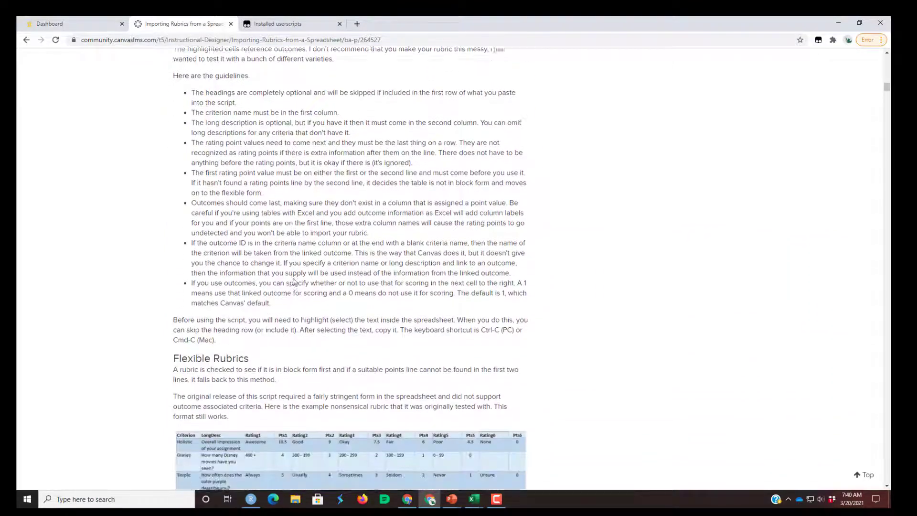
scroll(294, 278, "down", 9)
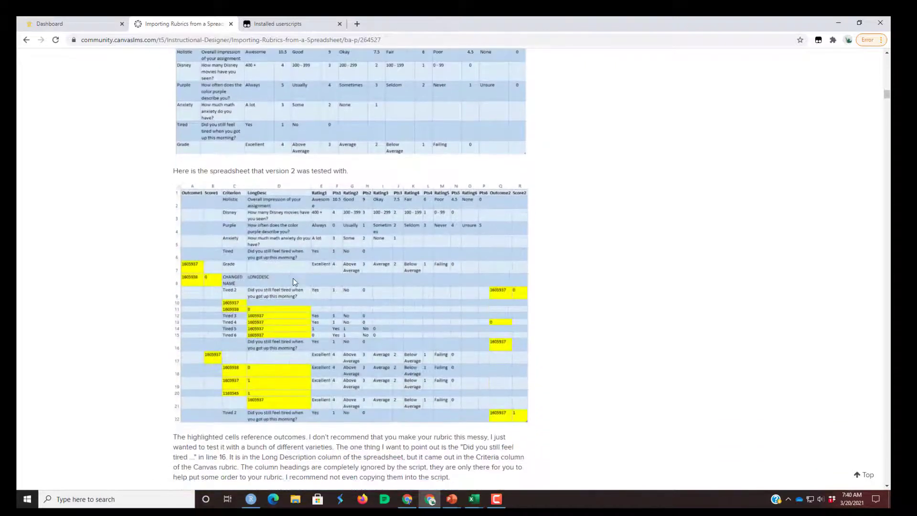
scroll(293, 278, "down", 9)
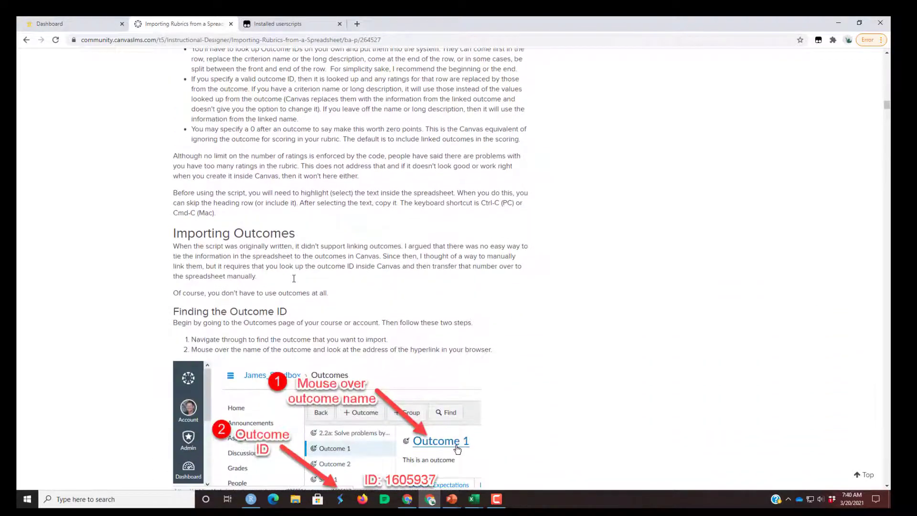
scroll(294, 282, "down", 10)
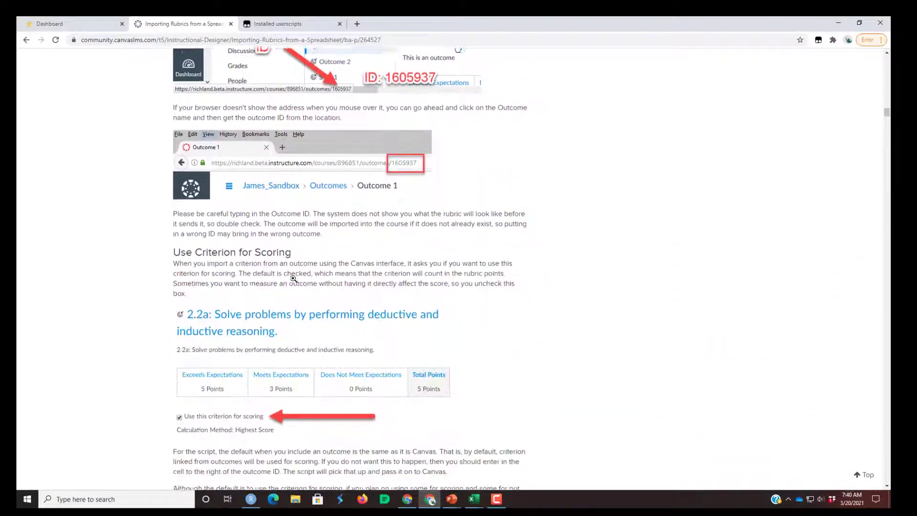
scroll(293, 279, "down", 9)
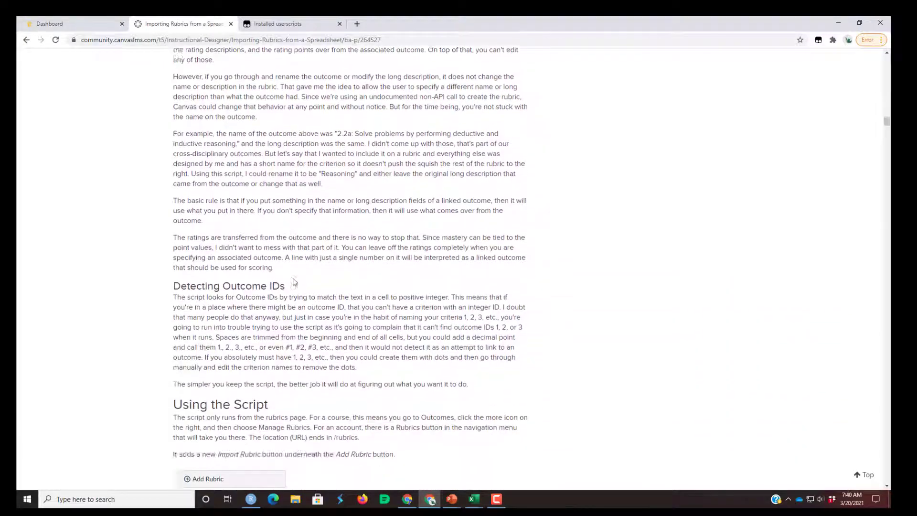
scroll(293, 281, "down", 10)
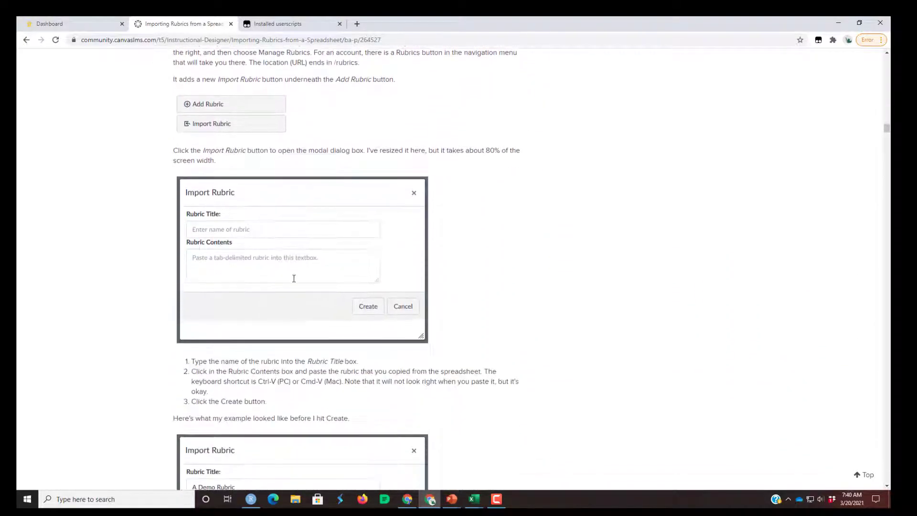
scroll(293, 278, "down", 8)
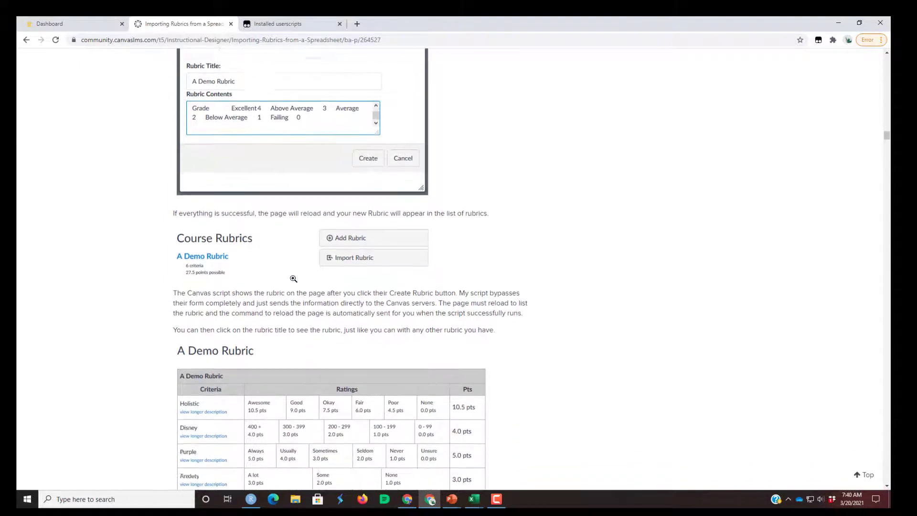
scroll(293, 278, "down", 7)
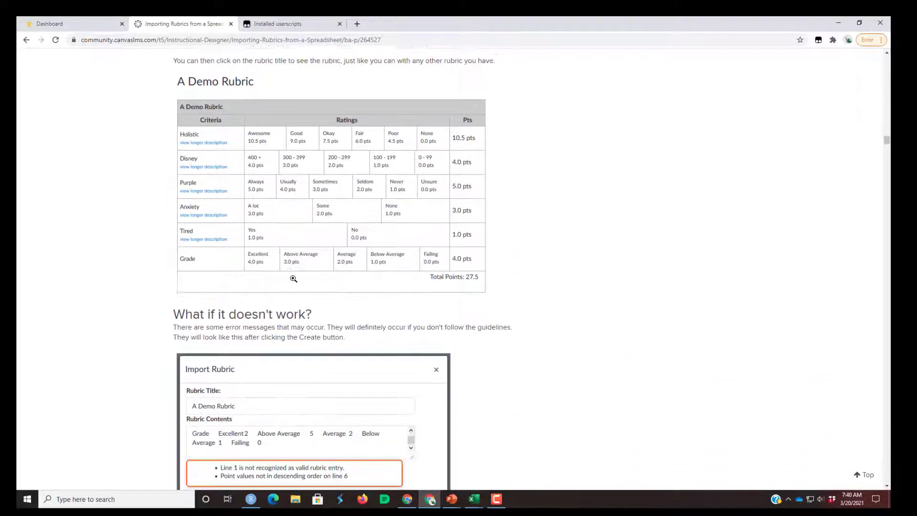
scroll(294, 279, "down", 8)
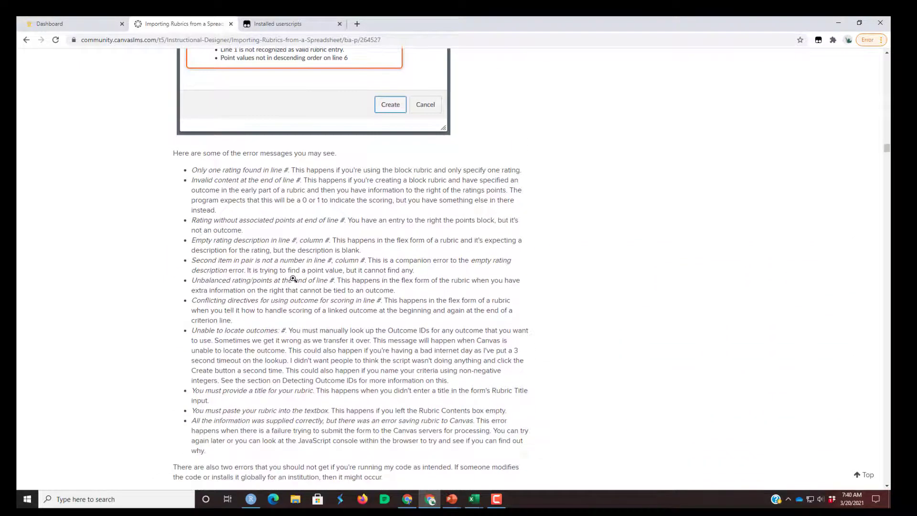
scroll(294, 278, "down", 7)
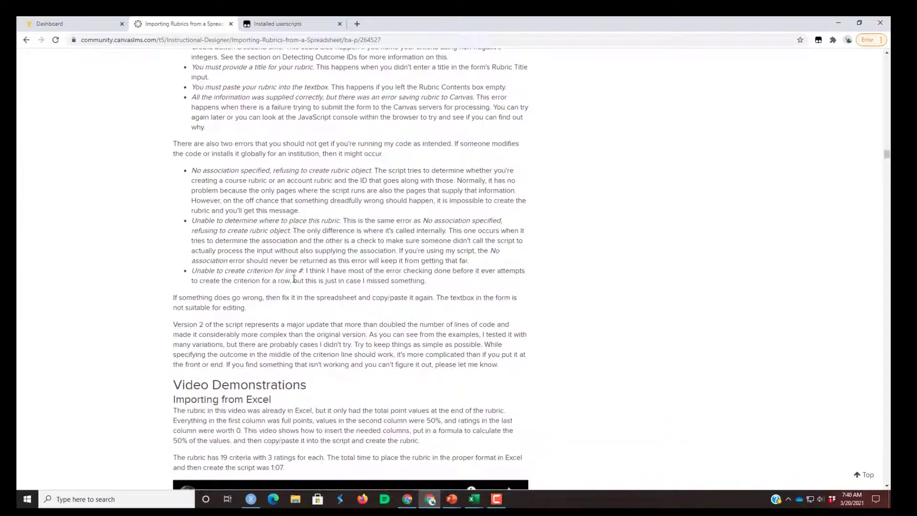
scroll(294, 279, "down", 8)
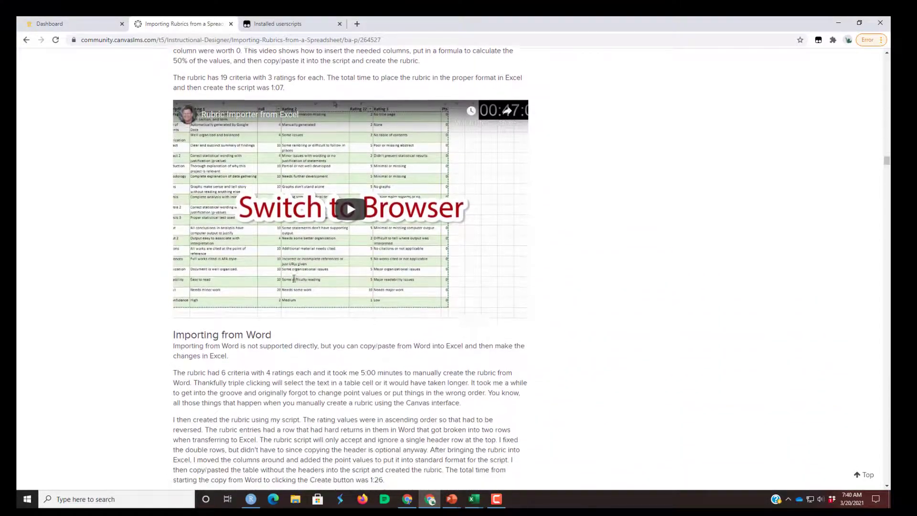
scroll(295, 278, "down", 8)
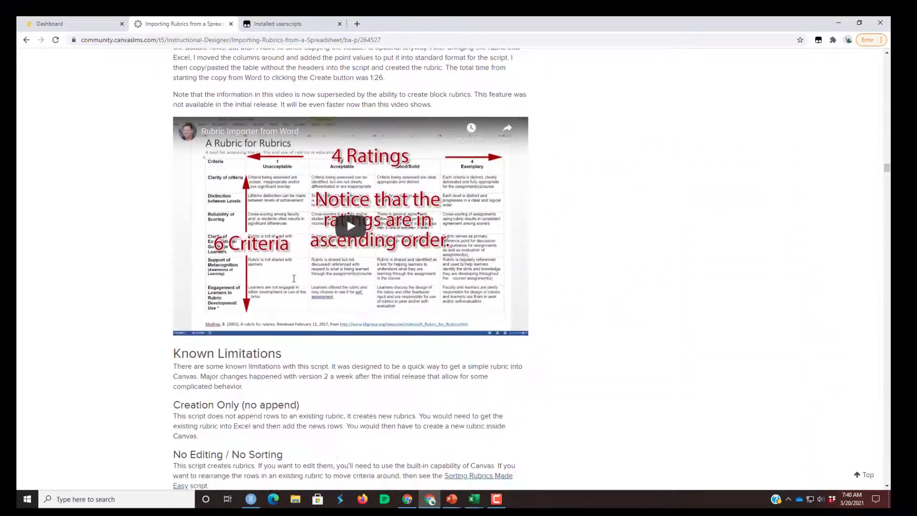
scroll(294, 278, "down", 7)
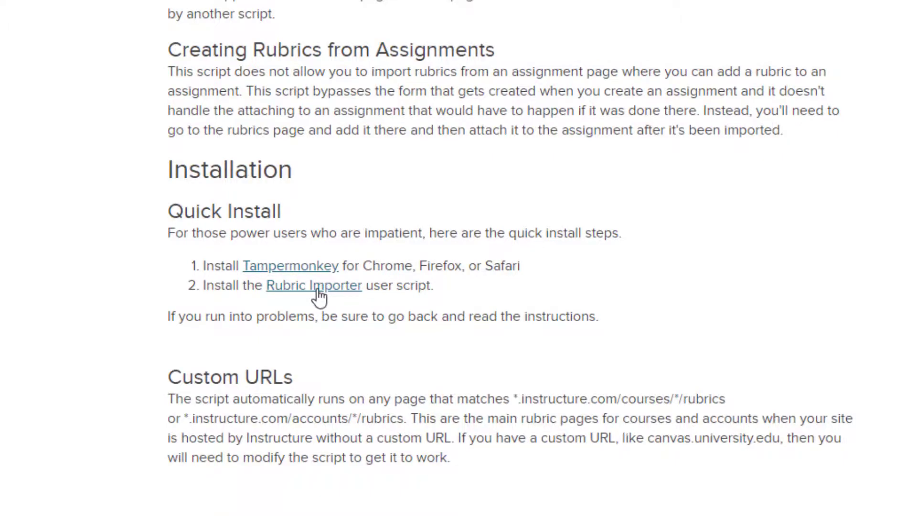
left_click(317, 288)
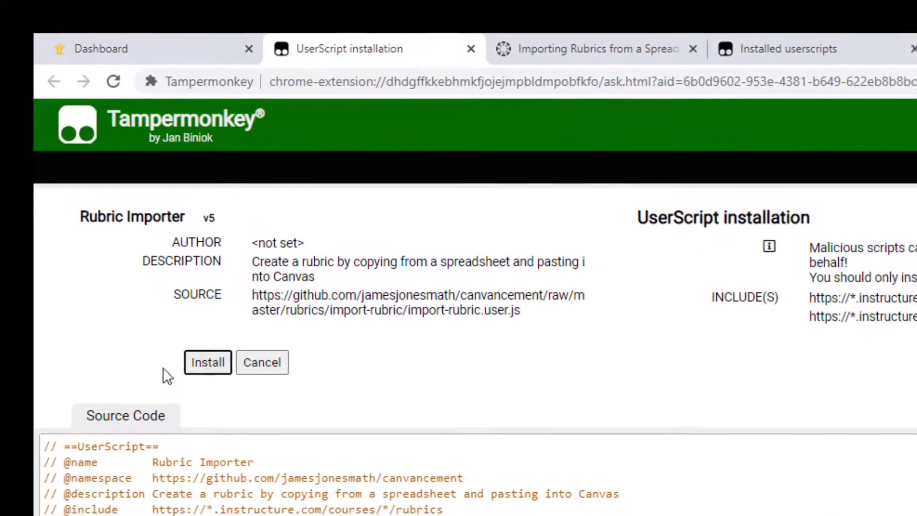
- Install the Rubric Importer user script and open the Tampermonkey dashboard of installed userscripts
left_click(208, 363)
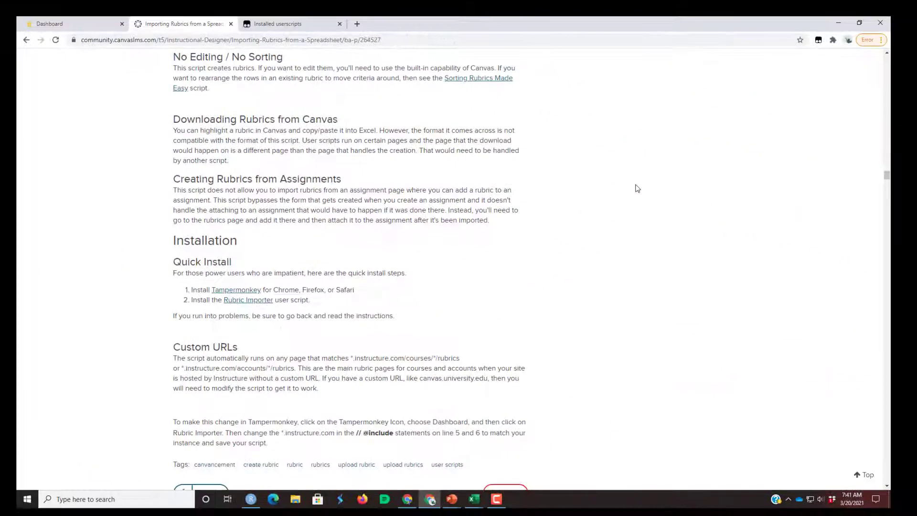
left_click(301, 25)
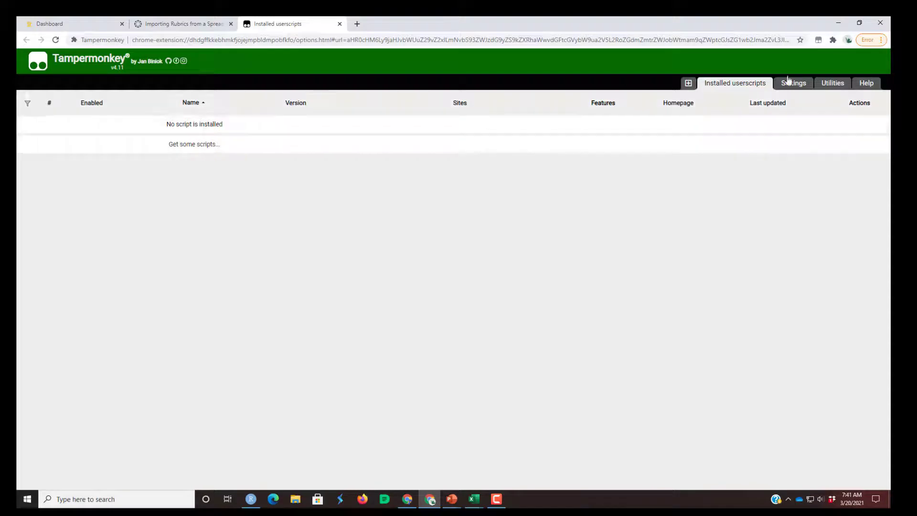
left_click(818, 41)
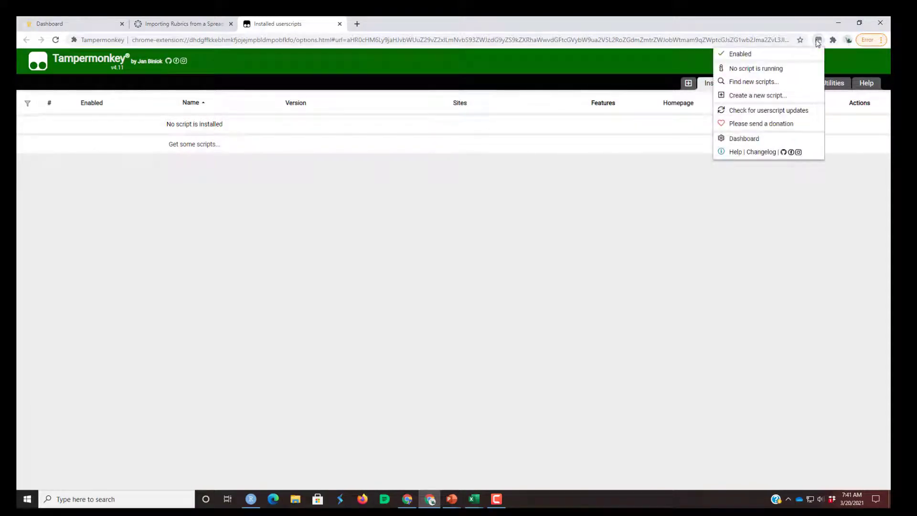
left_click(744, 139)
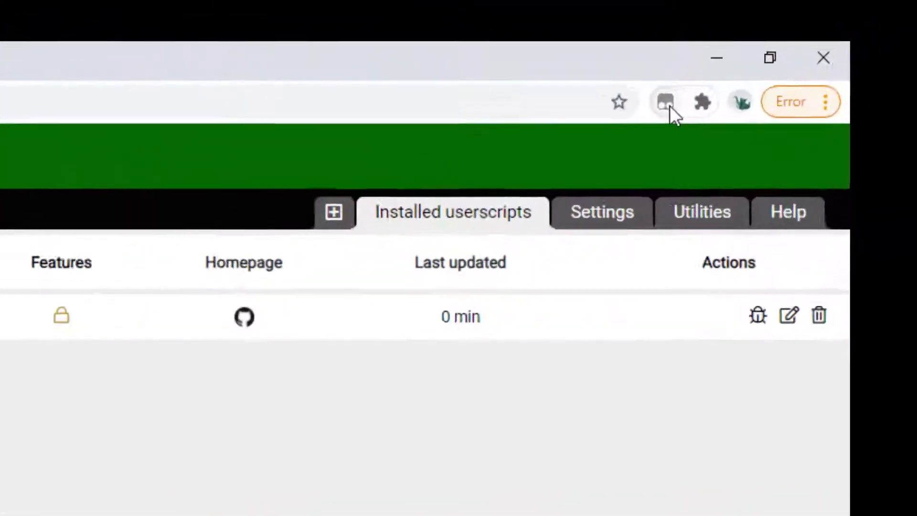
- Open the Tampermonkey dashboard again from the extension and close the duplicate Installed userscripts page
left_click(667, 106)
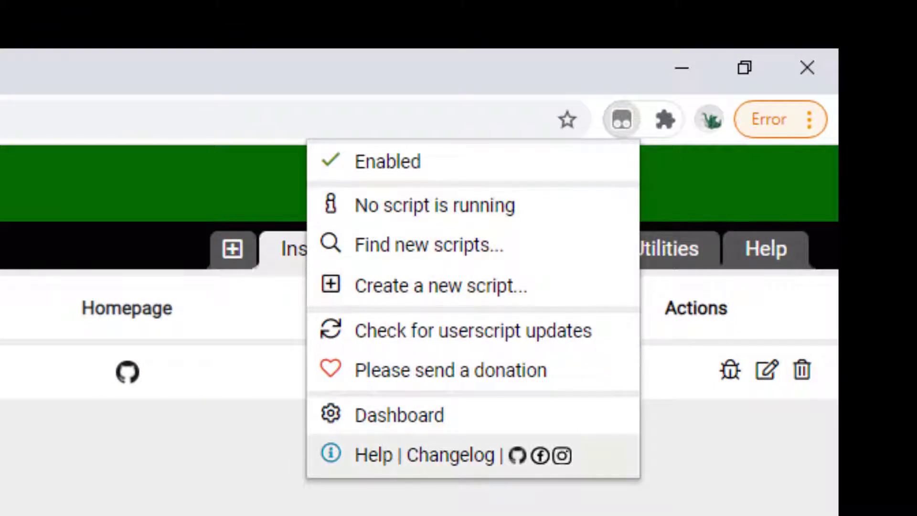
left_click(396, 506)
left_click(620, 123)
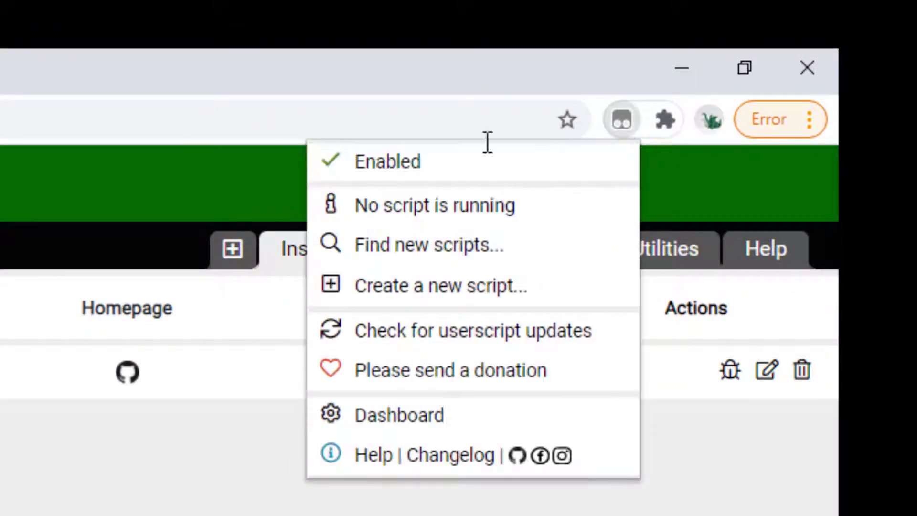
left_click(376, 430)
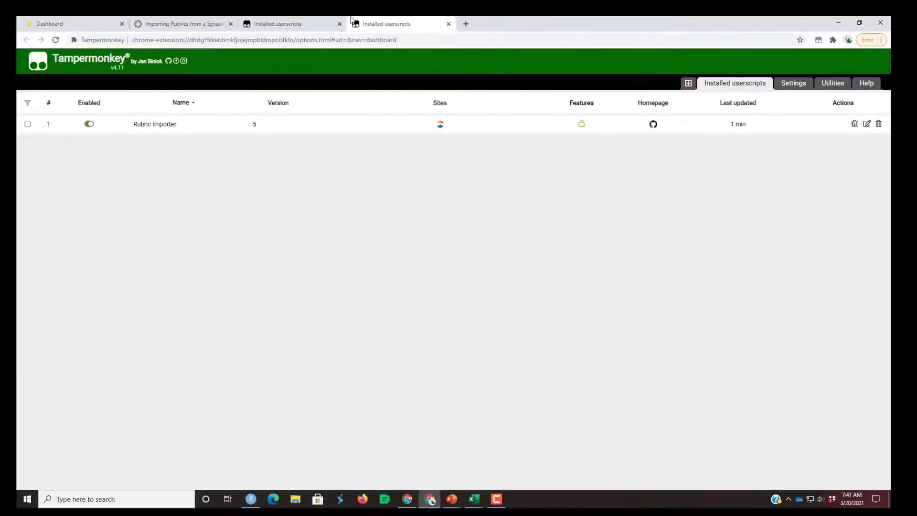
left_click(340, 23)
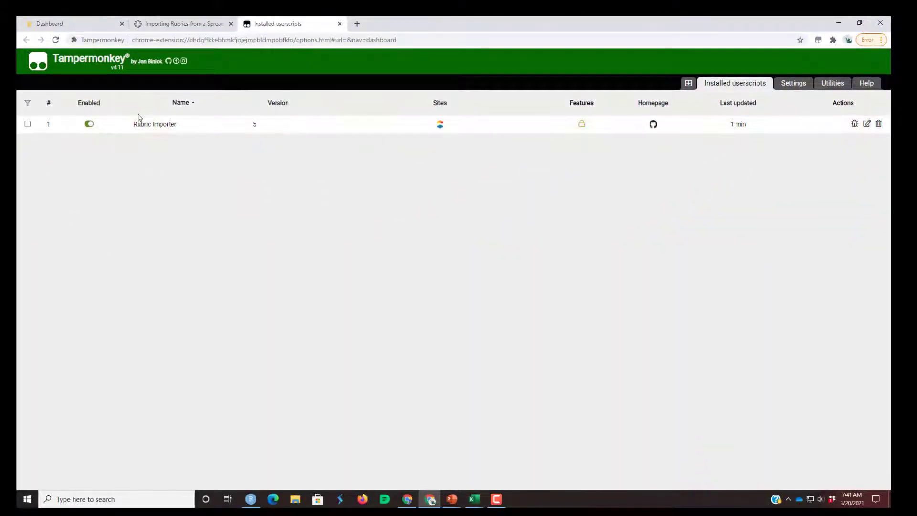
- Disable the Rubric Importer script and enable it again
left_click(89, 124)
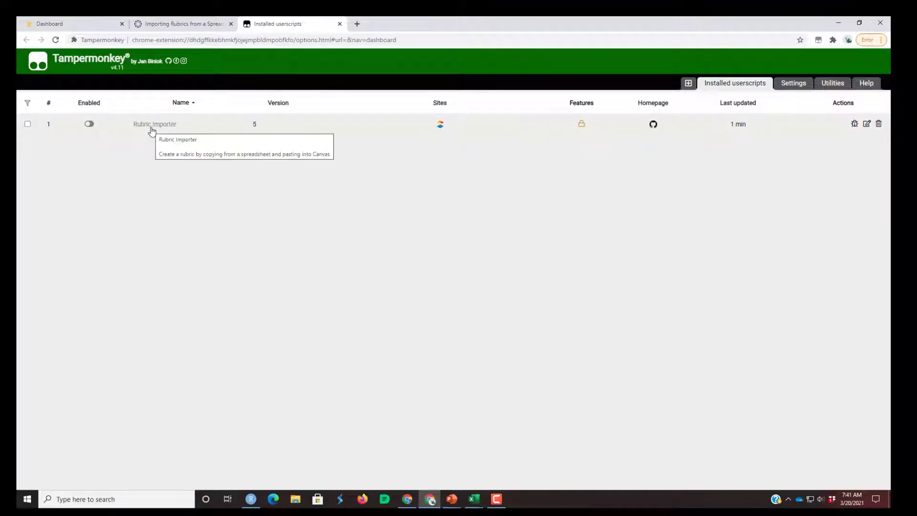
left_click(90, 124)
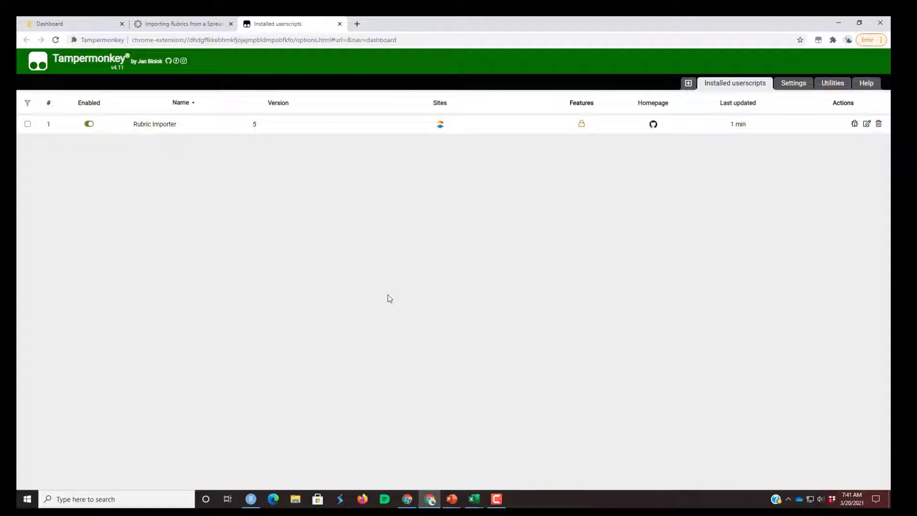
- Return to the Canvas dashboard, open the sandbox course's Rubrics page and collapse its help pane
left_click(84, 28)
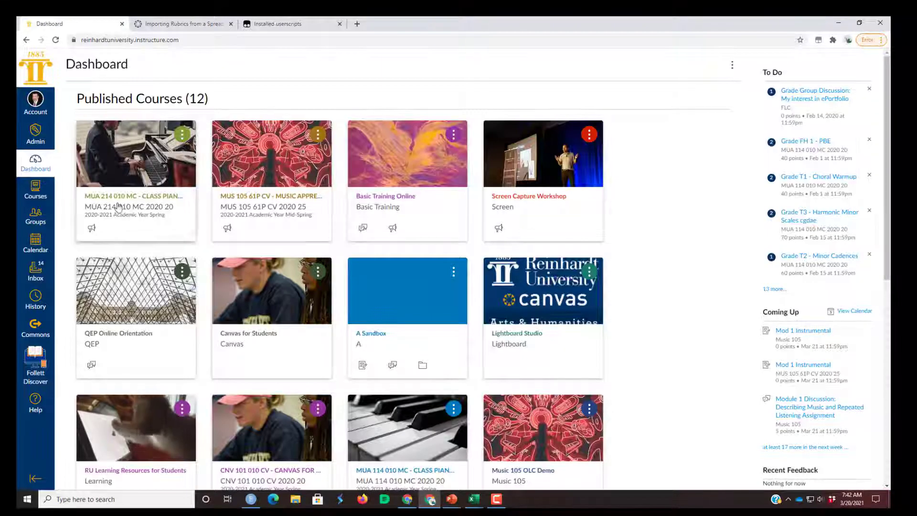
scroll(415, 228, "down", 2)
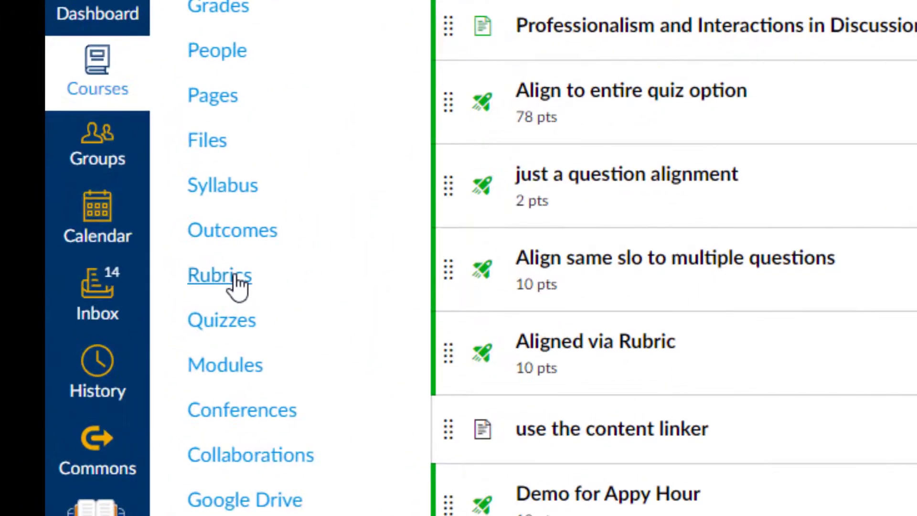
left_click(237, 282)
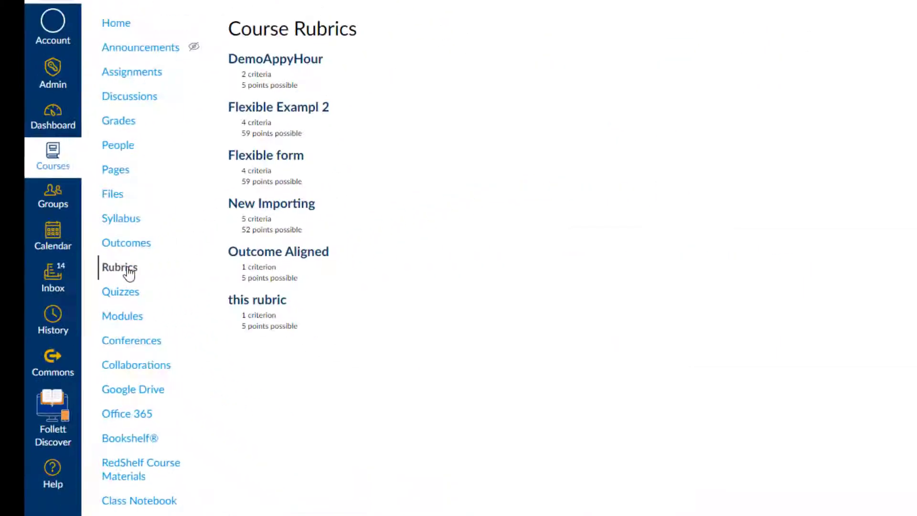
left_click(904, 68)
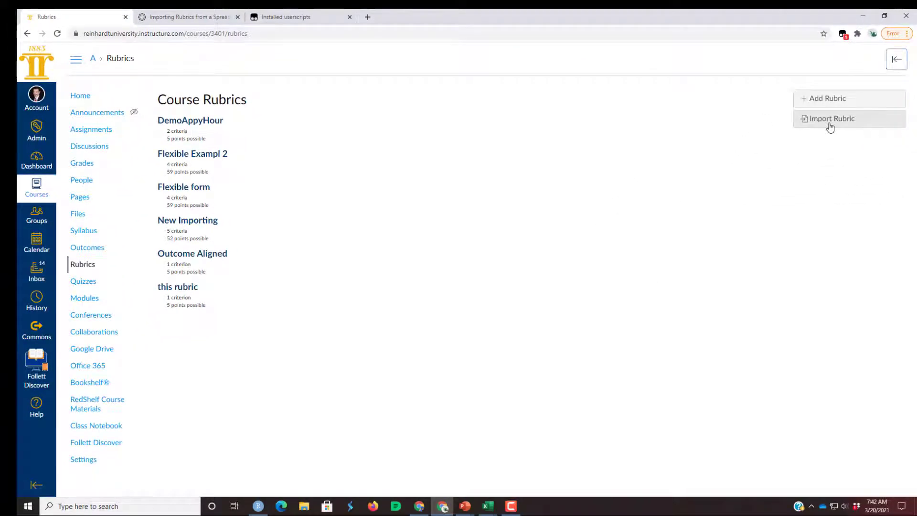
left_click(830, 123)
left_click(202, 252)
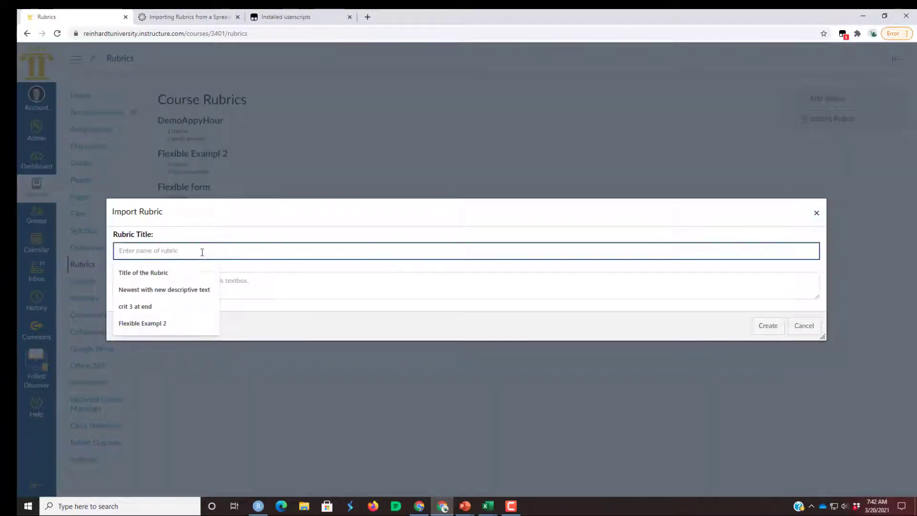
type("Name")
left_click(189, 285)
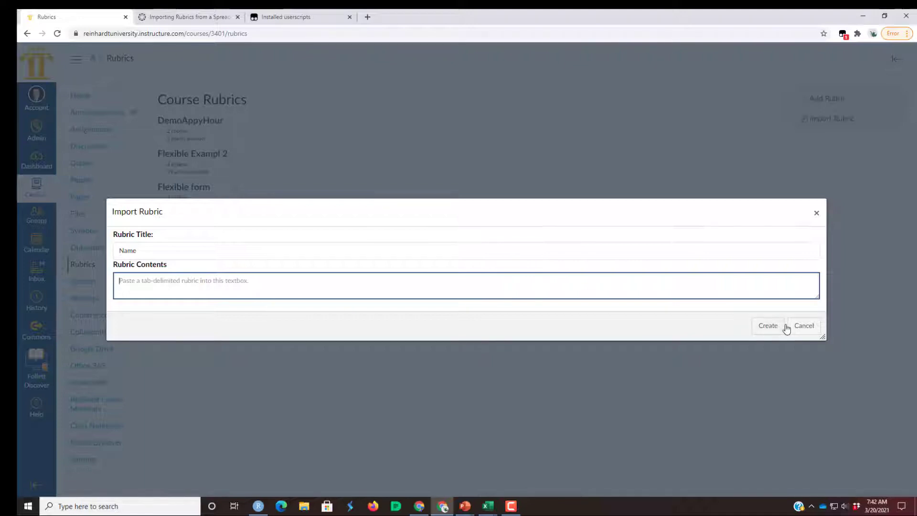
left_click(806, 325)
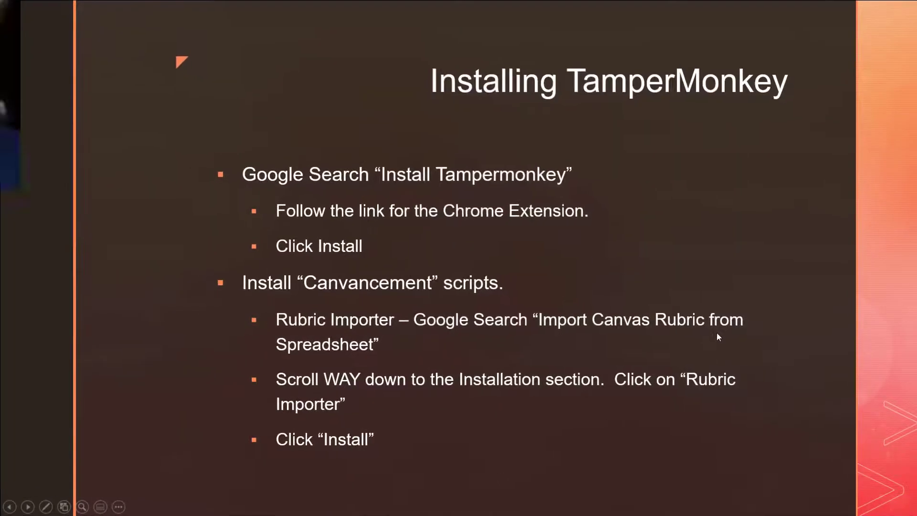
left_click(715, 255)
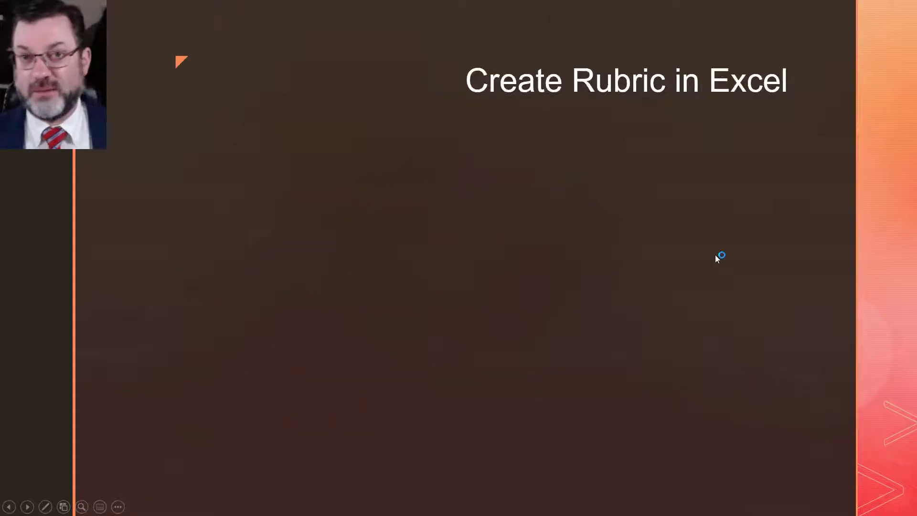
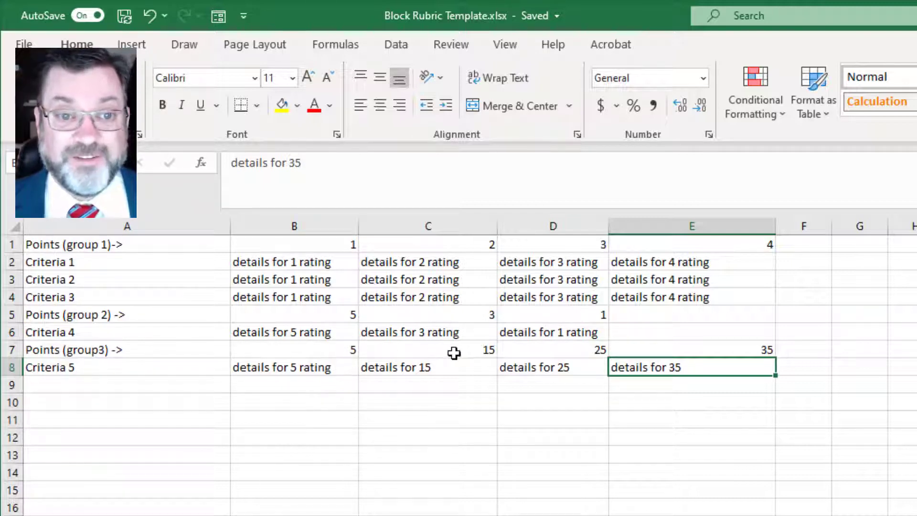
- Copy the complete block rubric, cells A1:E8, from Block Rubric Template.xlsx in Excel
left_click(683, 411)
left_click(126, 389)
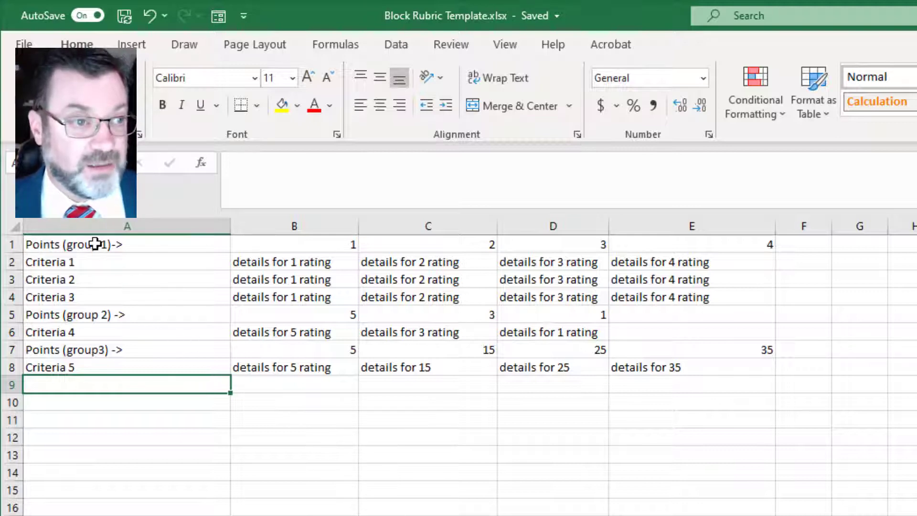
mouse_move(95, 244)
left_mouse_down()
mouse_move(757, 358)
mouse_move(760, 374)
left_mouse_up()
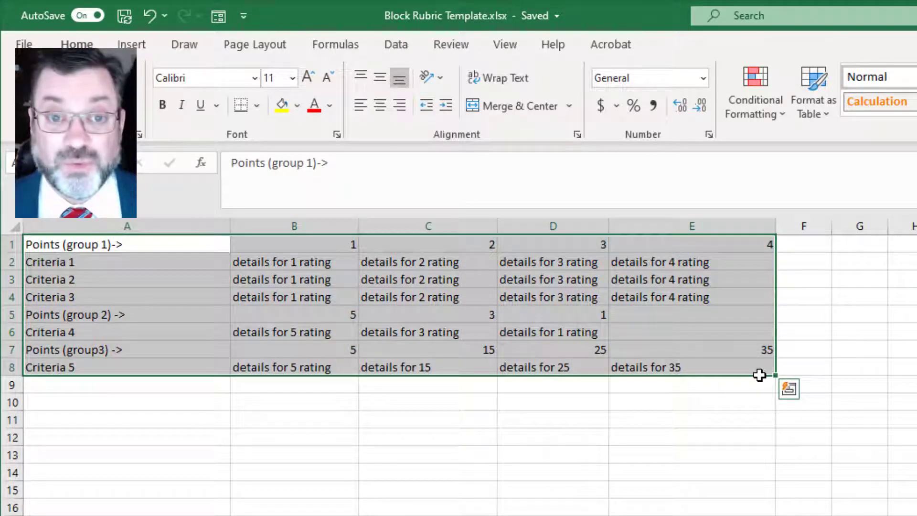
key("ctrl+c")
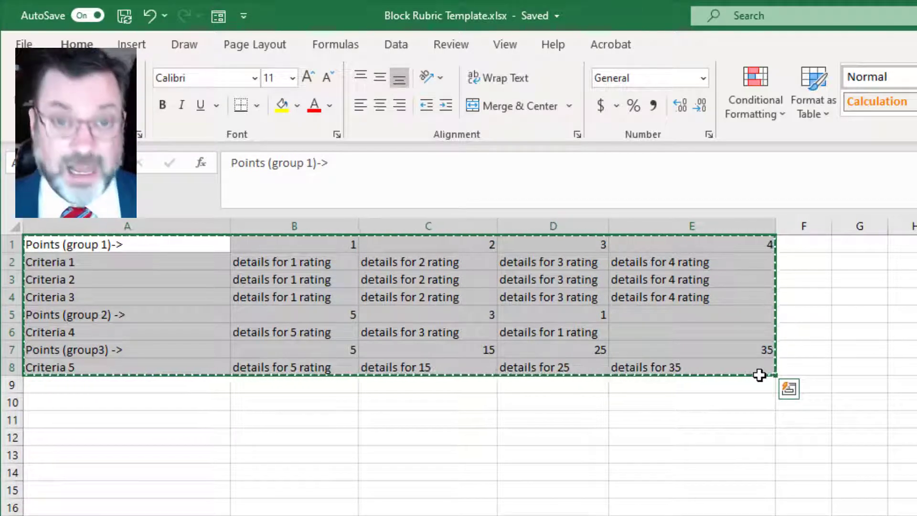
- Switch to the Canvas Course Rubrics page in Chrome and start a rubric import titled "Block Example 1"
key("alt+Tab")
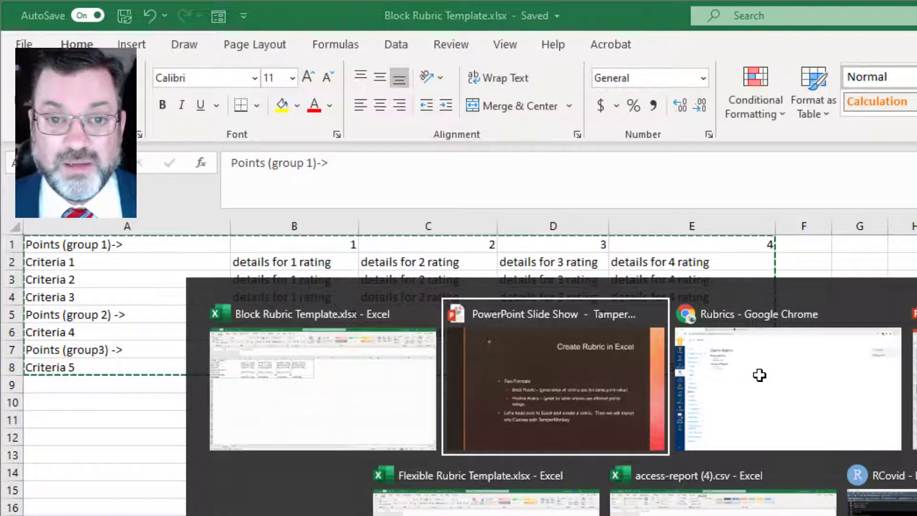
key("alt+Tab")
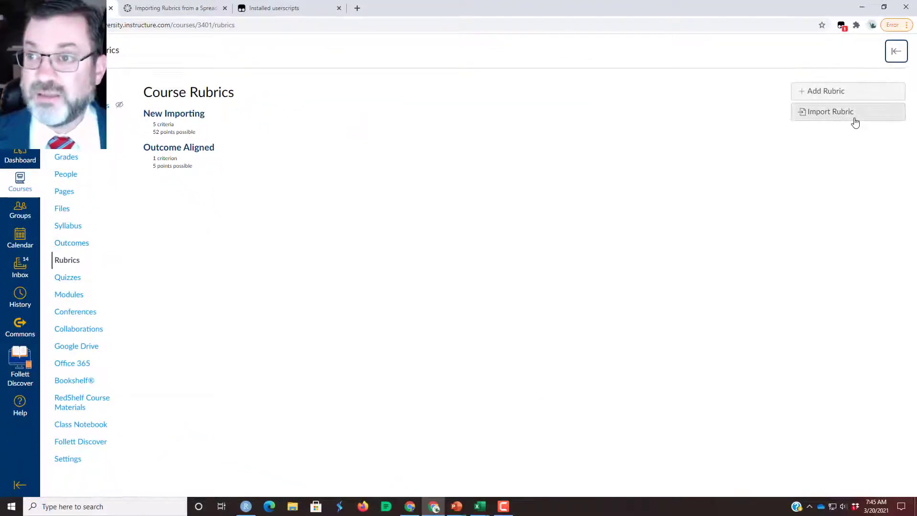
left_click(855, 123)
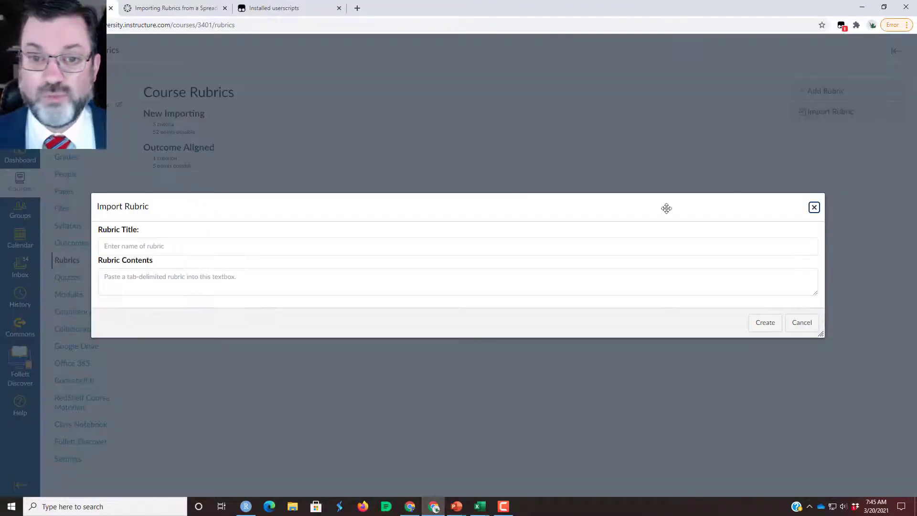
left_click(183, 244)
type("B")
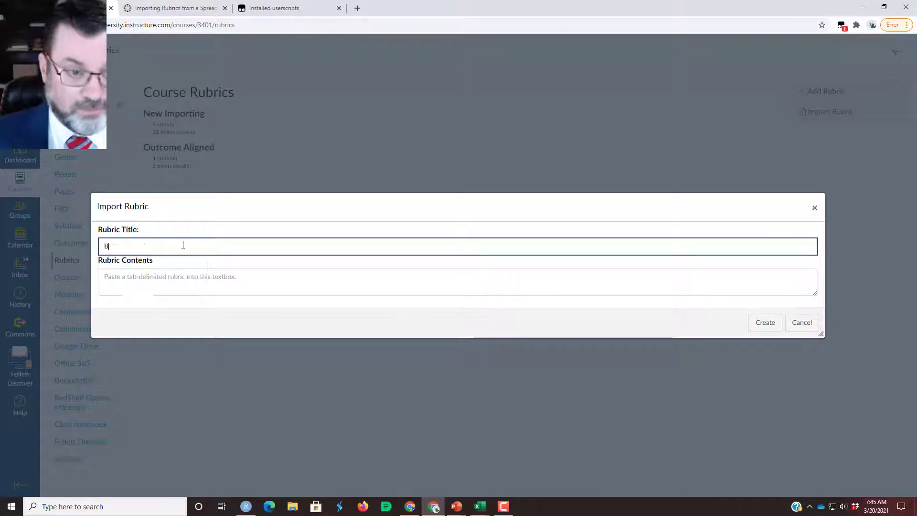
type("loo")
type("k Example 1")
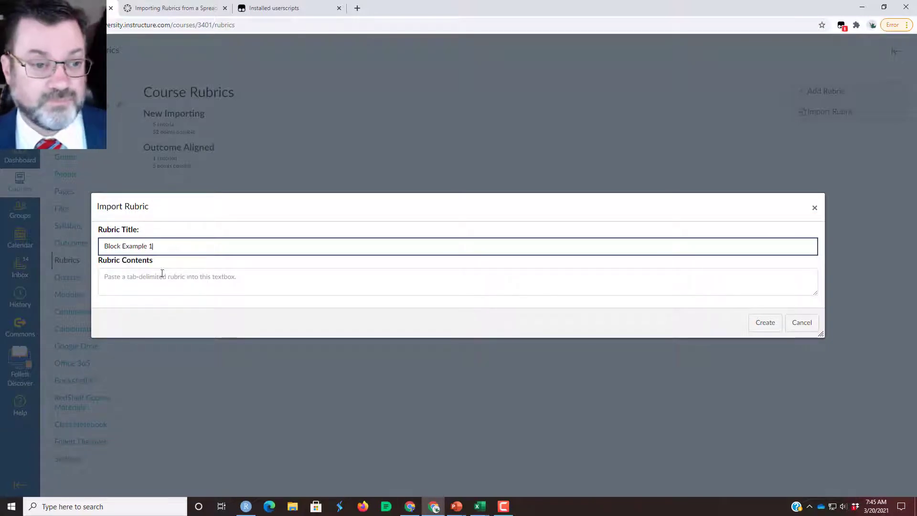
- Paste the copied spreadsheet cells as the rubric contents and create the rubric
left_click(160, 276)
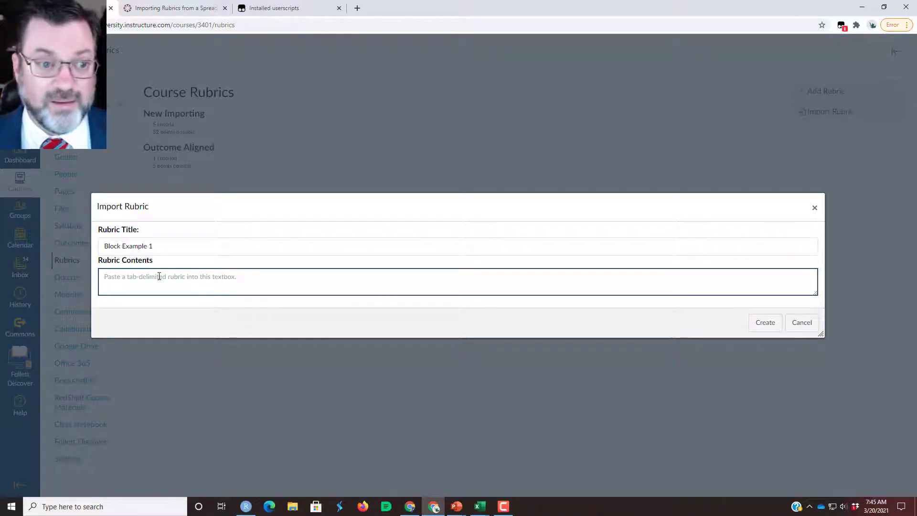
type("Points (group3) ->\t5\t15\t25\t35 Criteria 5\tdetails for 5 rating\tdetails for 15\tdetails for 25\tdetails for 35")
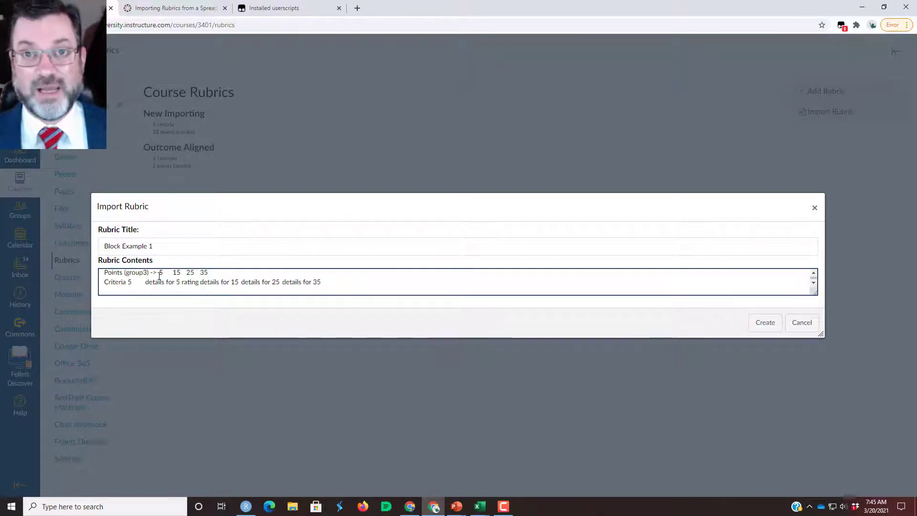
left_click(765, 324)
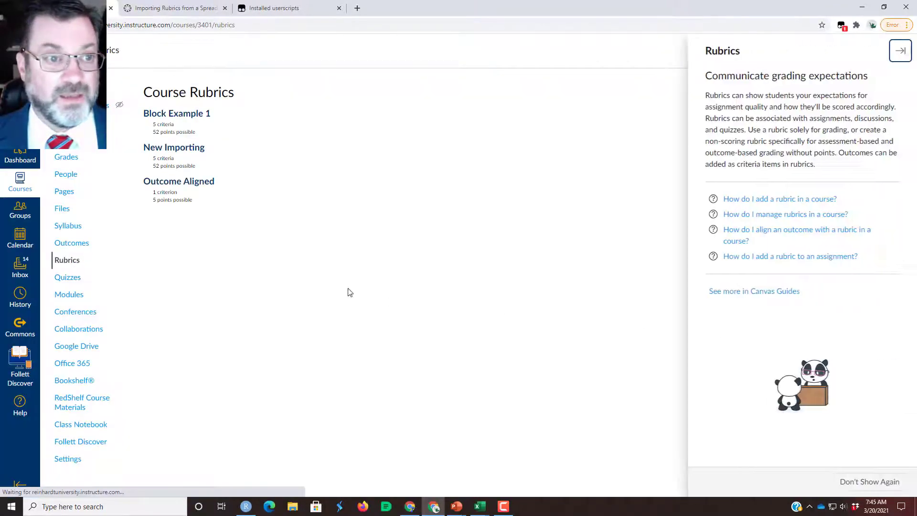
- Open the Block Example 1 rubric and compare its criteria, ratings and points with the Excel template
left_click(188, 120)
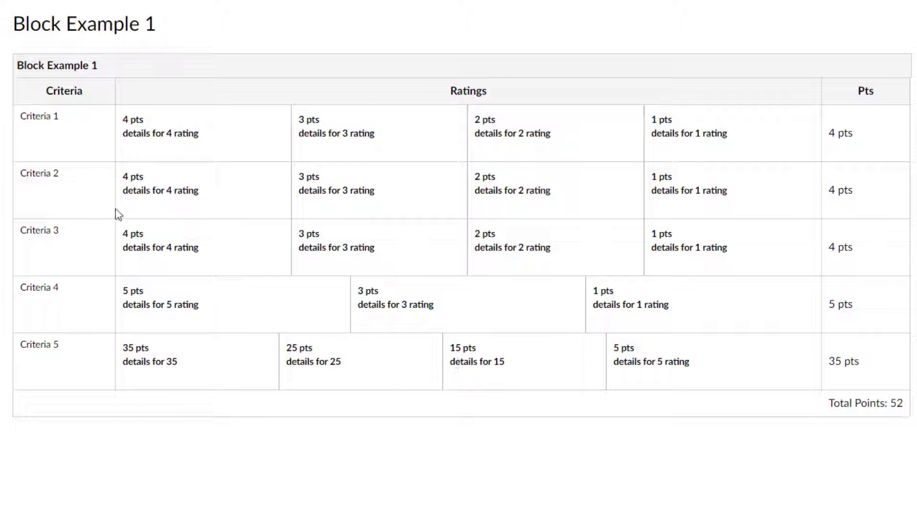
key("alt+Tab")
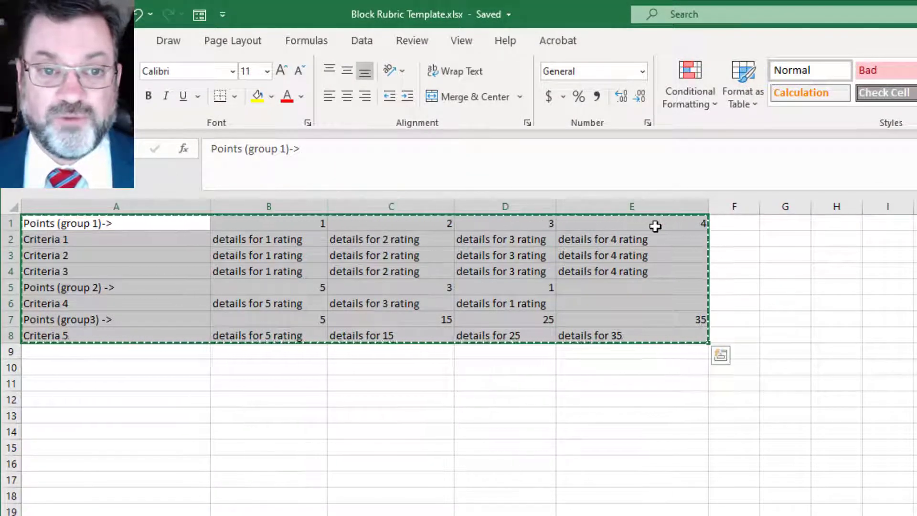
key("alt+Tab")
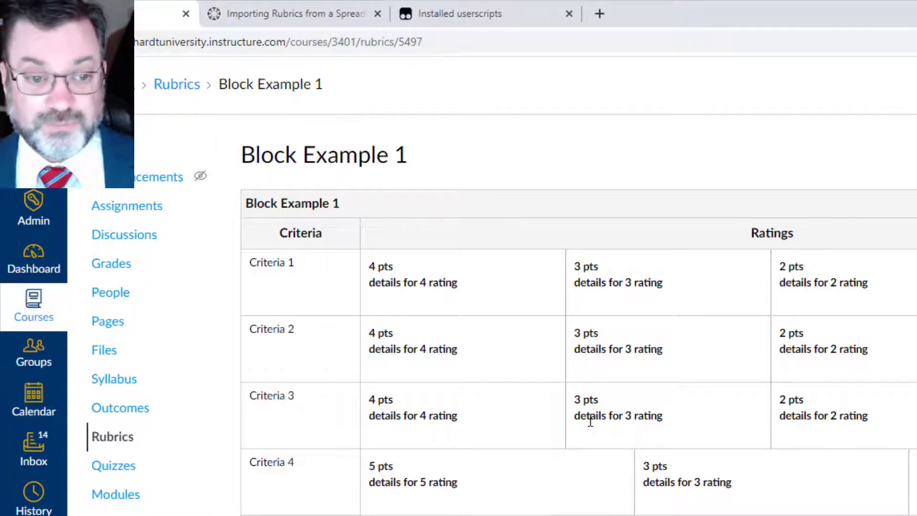
key("alt+Tab")
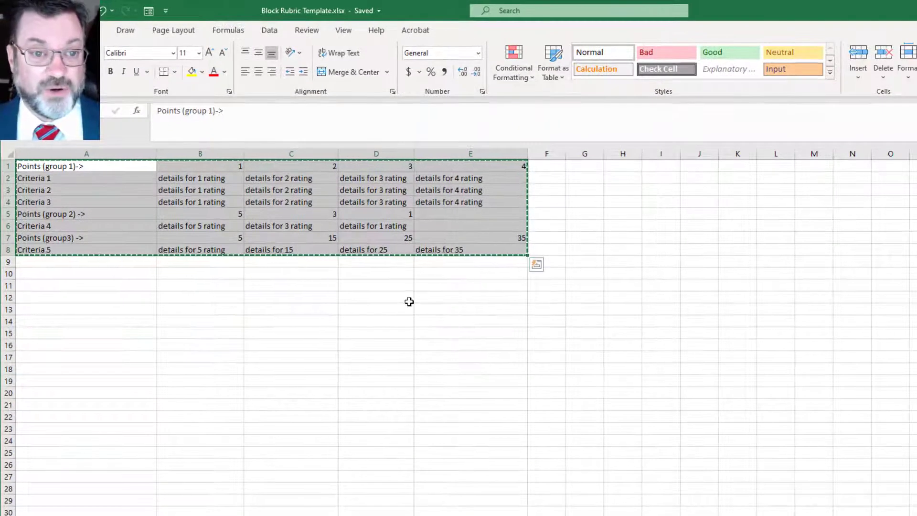
key("alt+Tab")
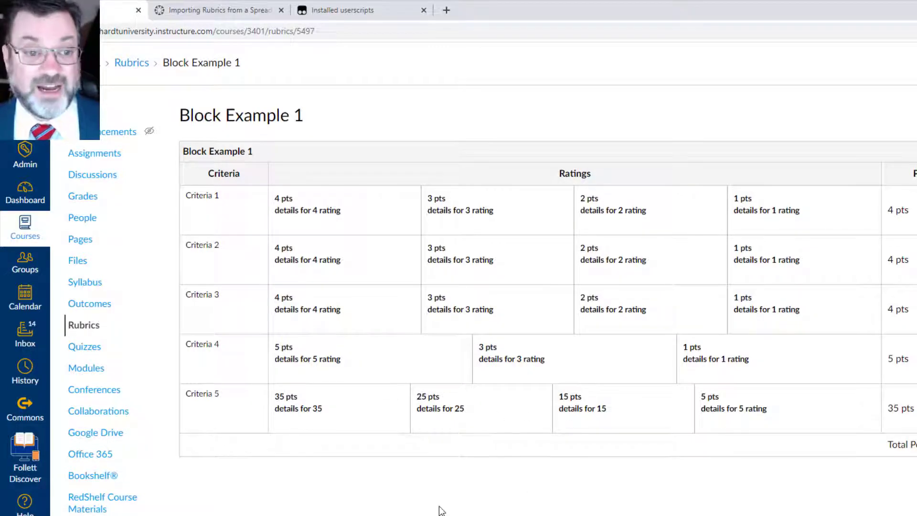
- Switch to Block Rubric Template.xlsx in Excel and rename the second criterion in cell A3 as Imagination
key("alt+Tab")
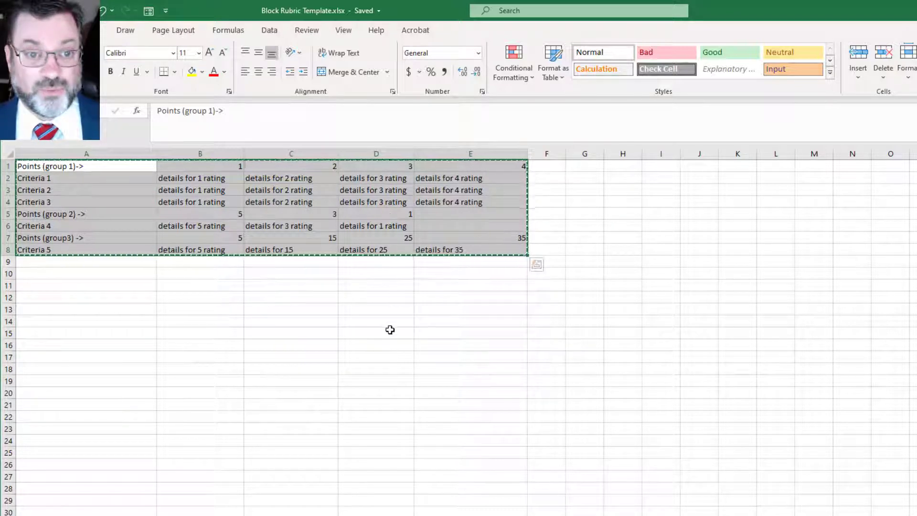
left_click(382, 344)
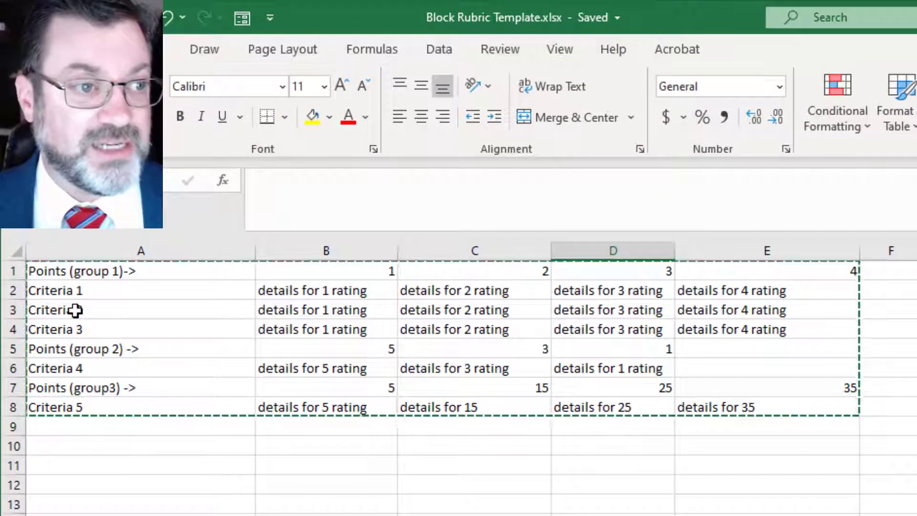
left_click(75, 310)
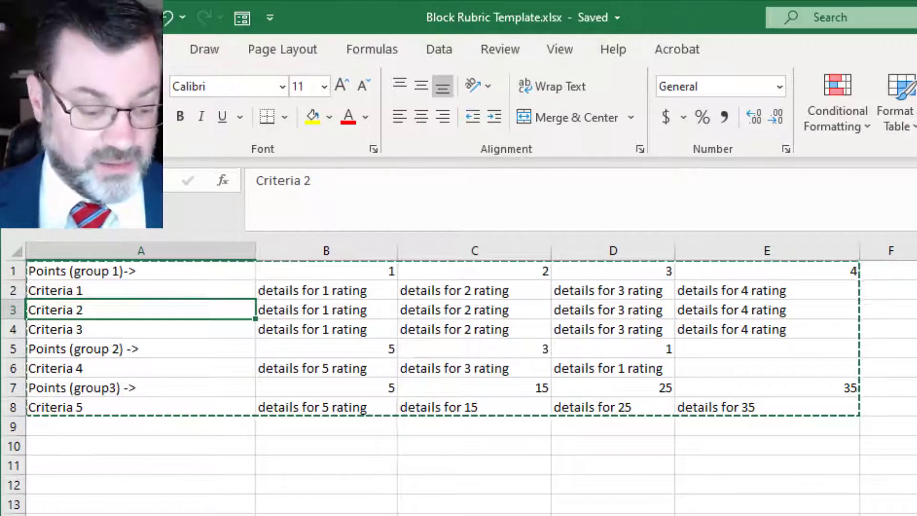
key("Escape")
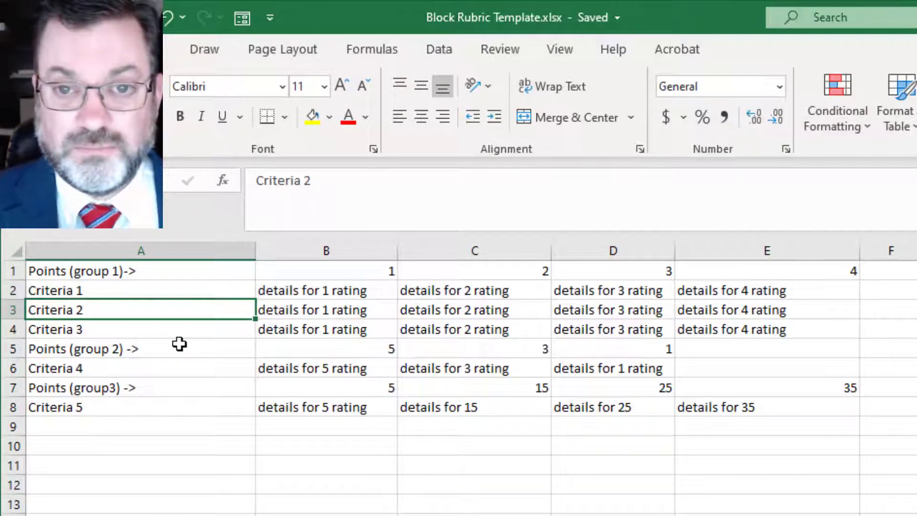
type("Imagi")
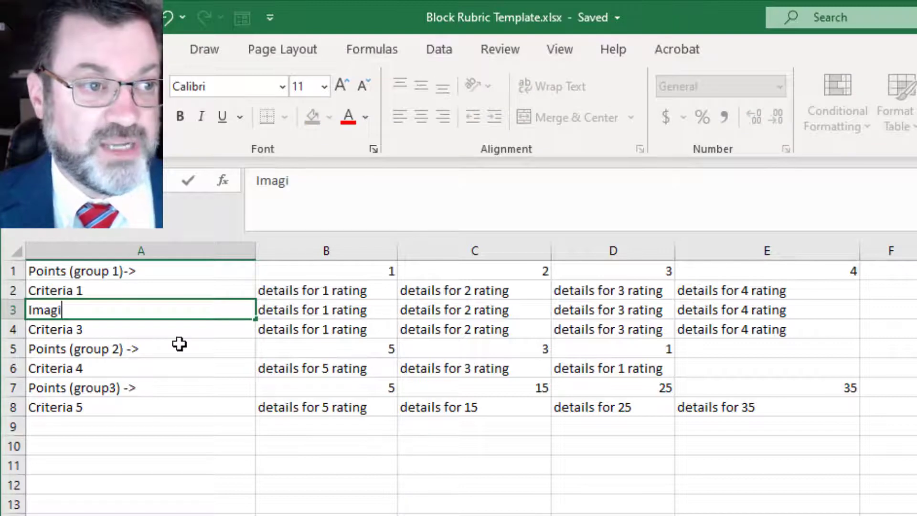
type("nation")
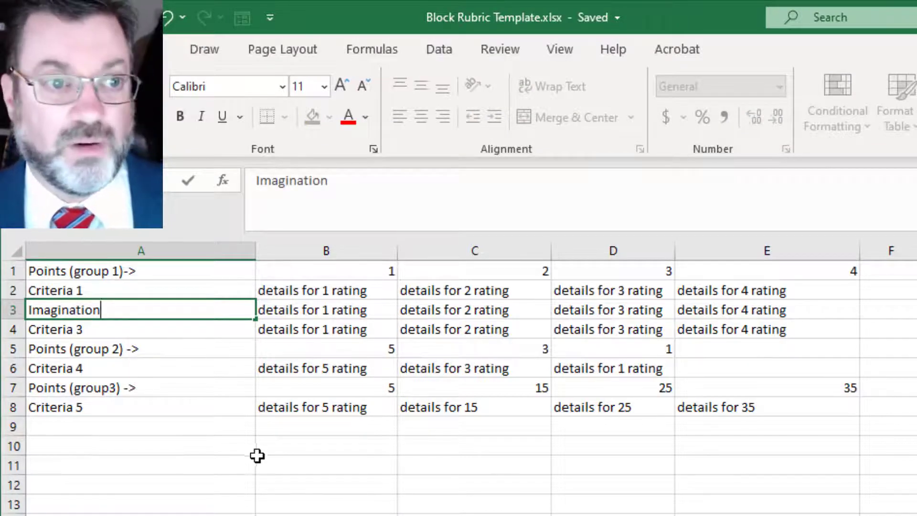
- Set the Imagination criterion's 1-point rating to "No Imagination" and its 2-point rating to "Some Imagination"
left_click(346, 313)
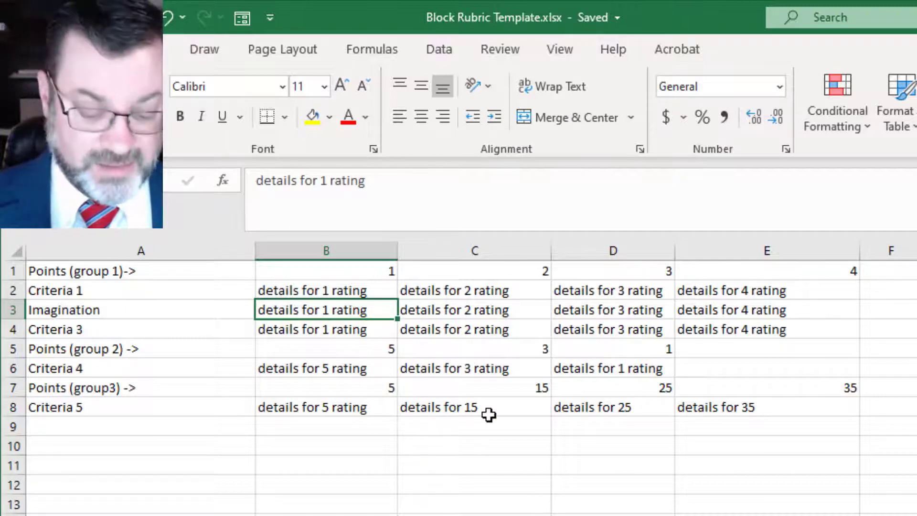
type("No I")
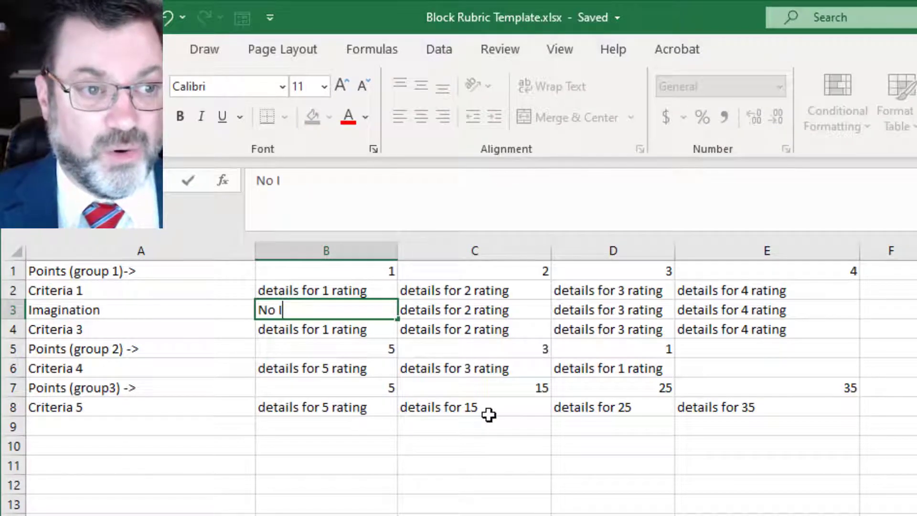
type("magination")
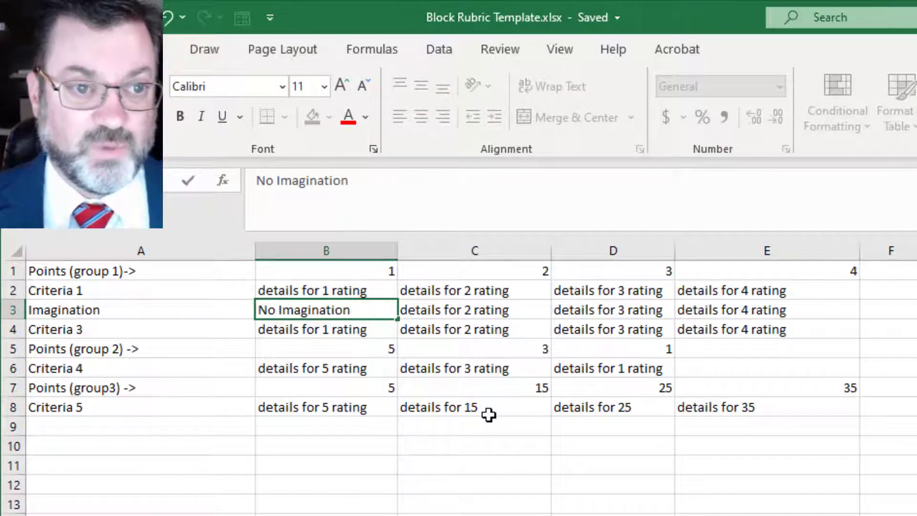
left_click(497, 312)
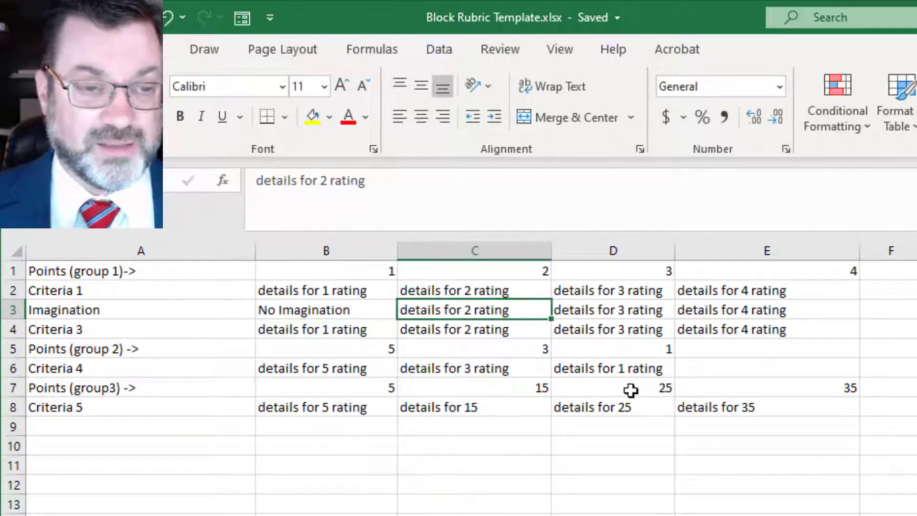
type("Some Ima")
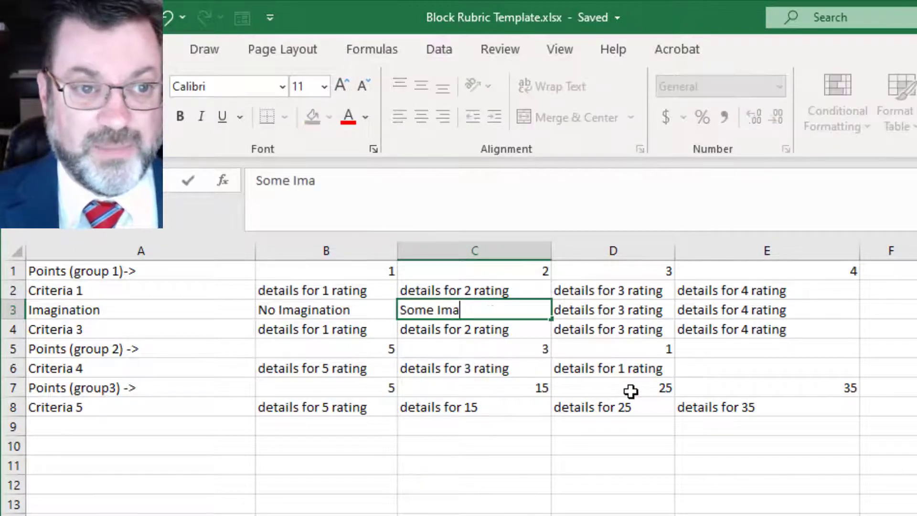
type("gination")
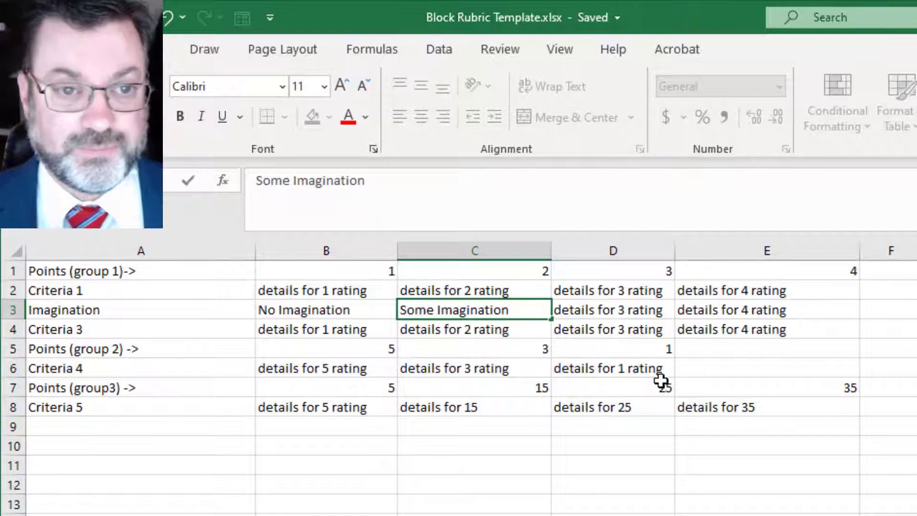
- Set the Imagination criterion's 3-point rating in cell D3 to "A great deal of Imagination"
left_click(637, 313)
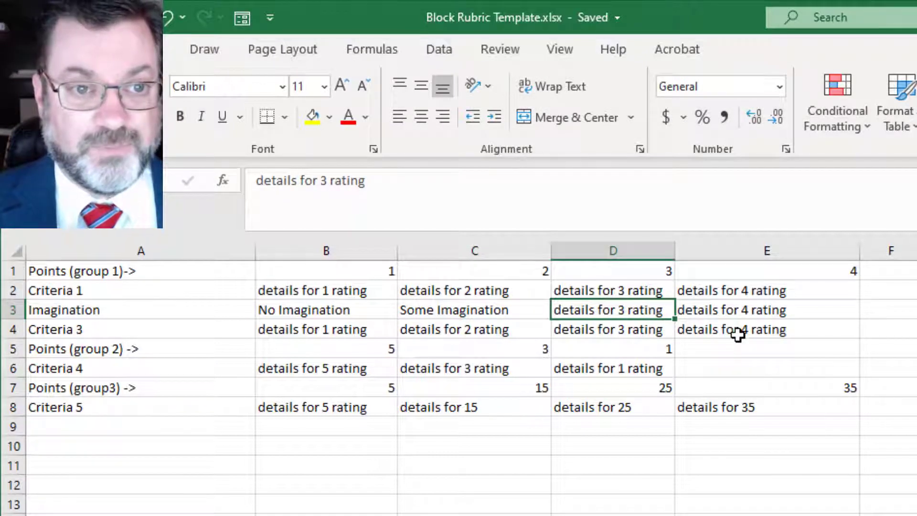
type("A greate")
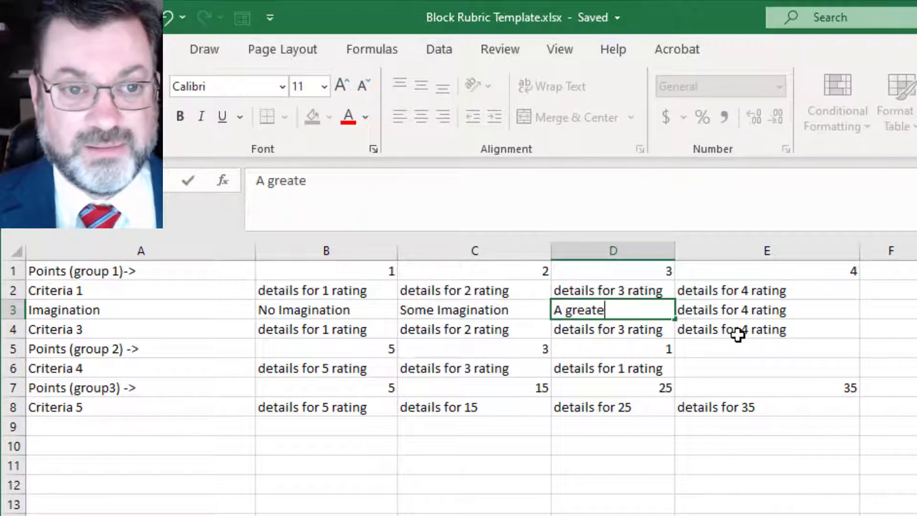
key("BackSpace")
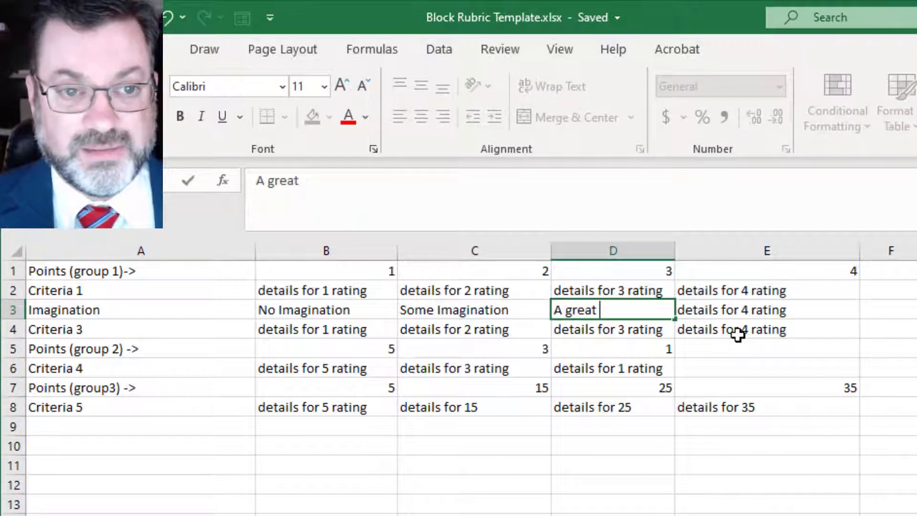
type("deal of Imagination")
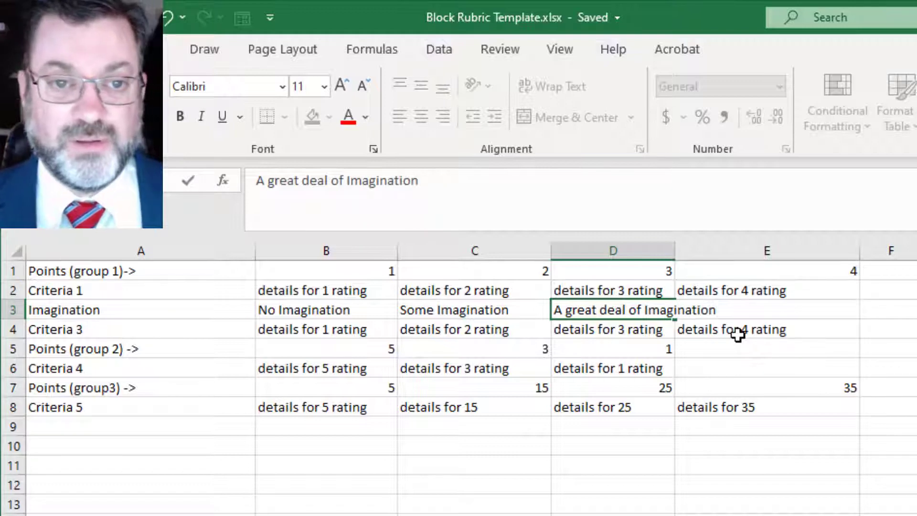
left_click(794, 405)
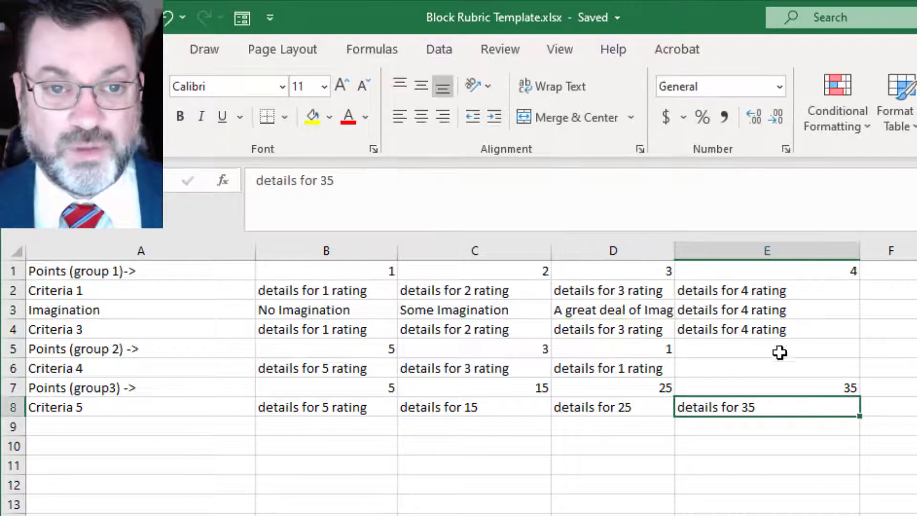
- Set the Imagination criterion's 4-point rating in cell E3 to "Walt Disney walks among us!"
left_click(821, 312)
key("ctrl+d")
type("Walt din")
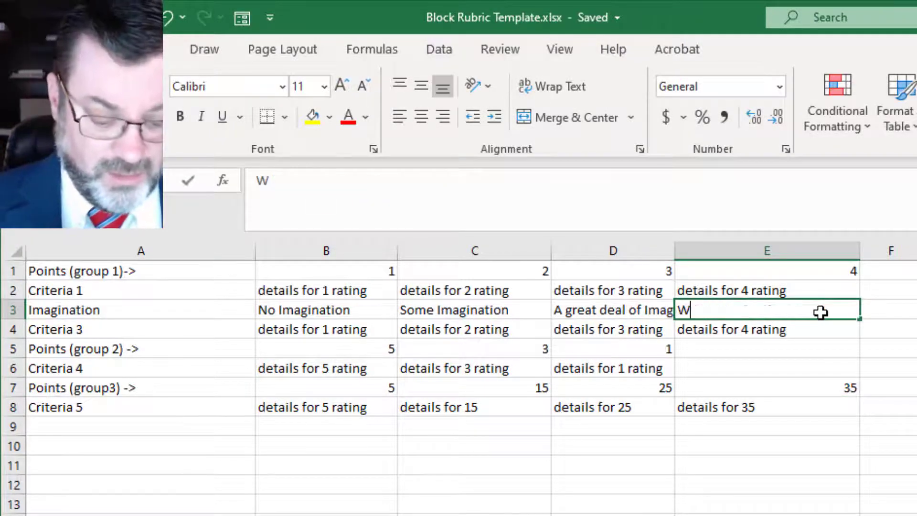
key("BackSpace")
key("BackSpace")
key("BackSpace")
key("BackSpace")
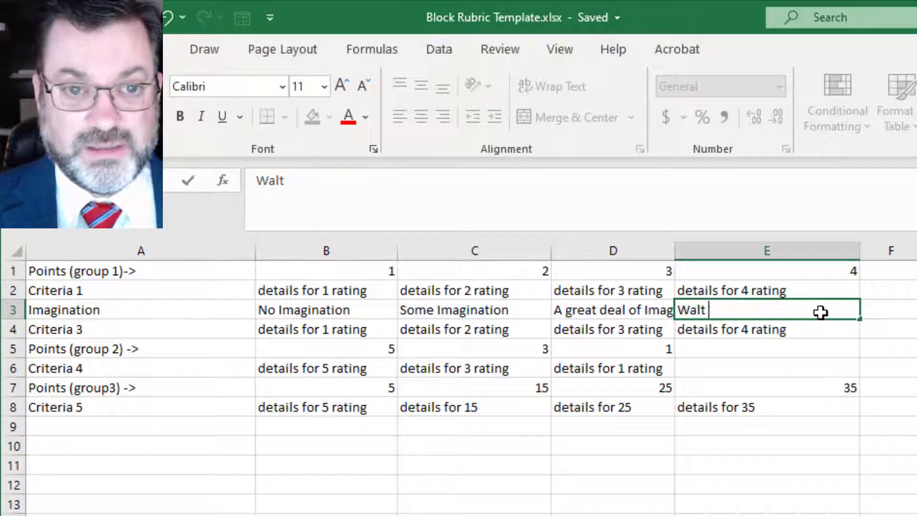
type("Disney wal")
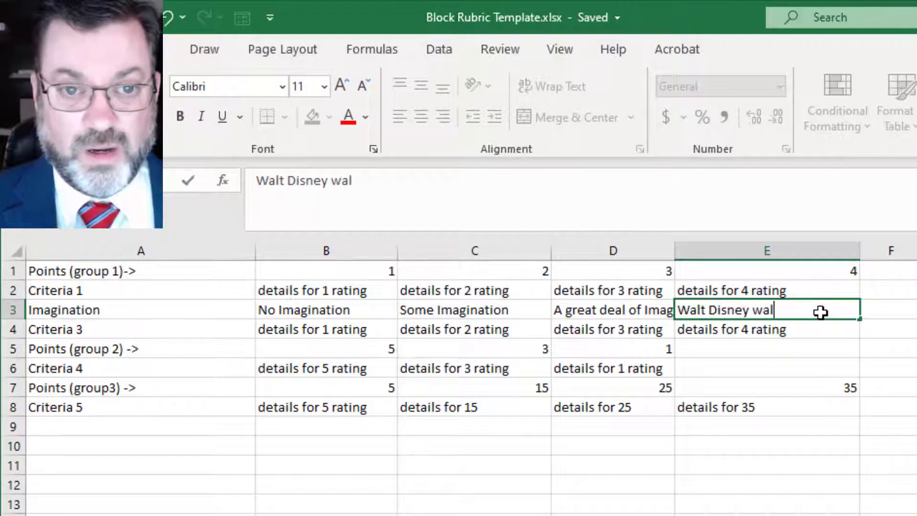
type("ks among us!")
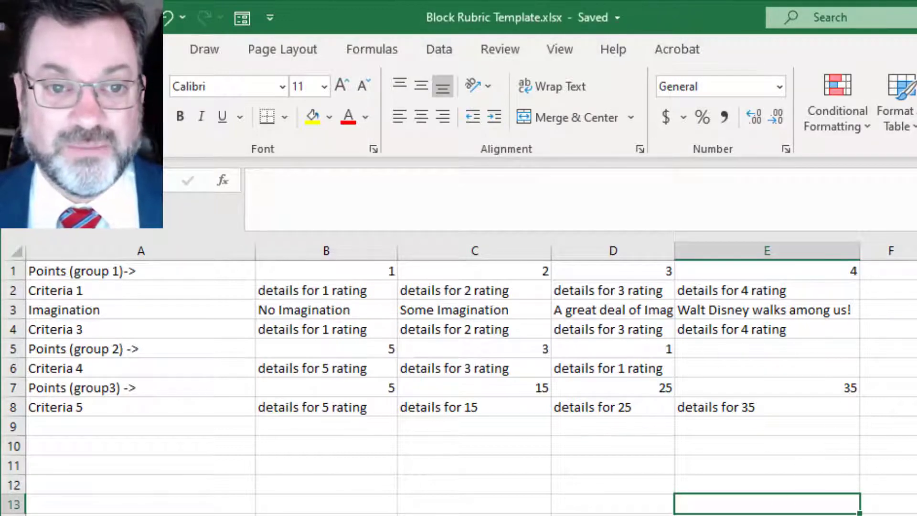
- Copy the edited rubric, cells A1:E8, and switch to the Canvas course in Chrome
left_click_drag(68, 270, 811, 414)
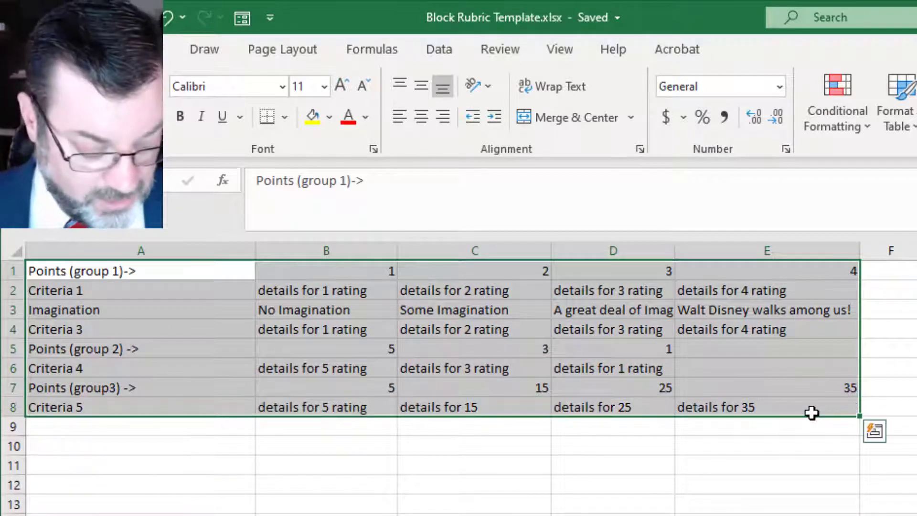
key("ctrl+c")
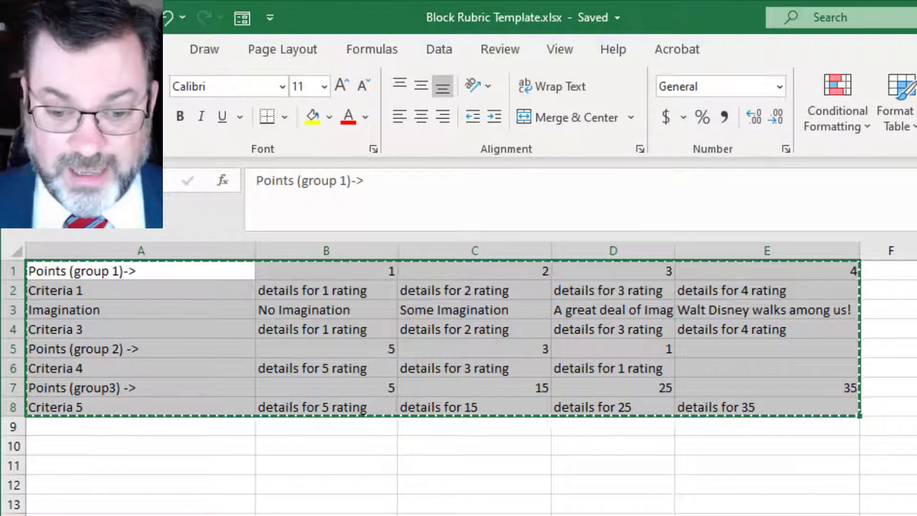
key("alt+Tab")
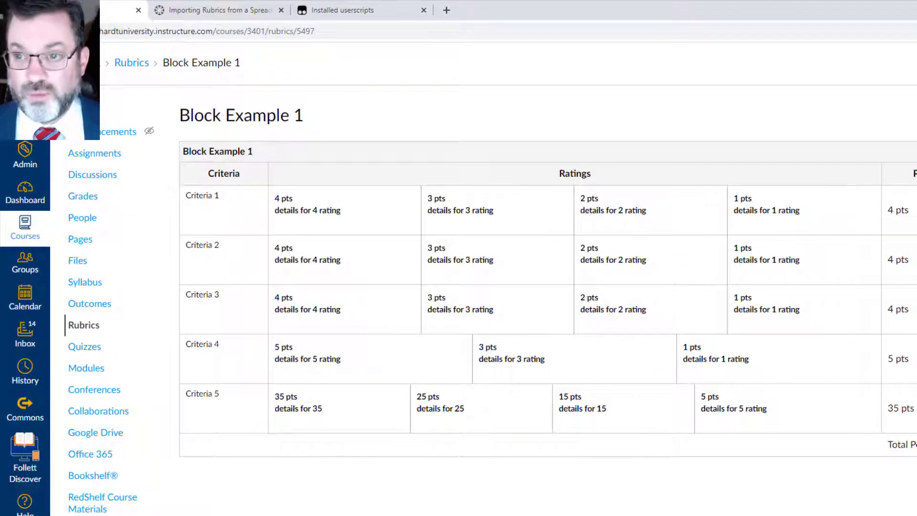
- Return to the Course Rubrics list and start a rubric import titled "Block Example 2"
left_click(81, 326)
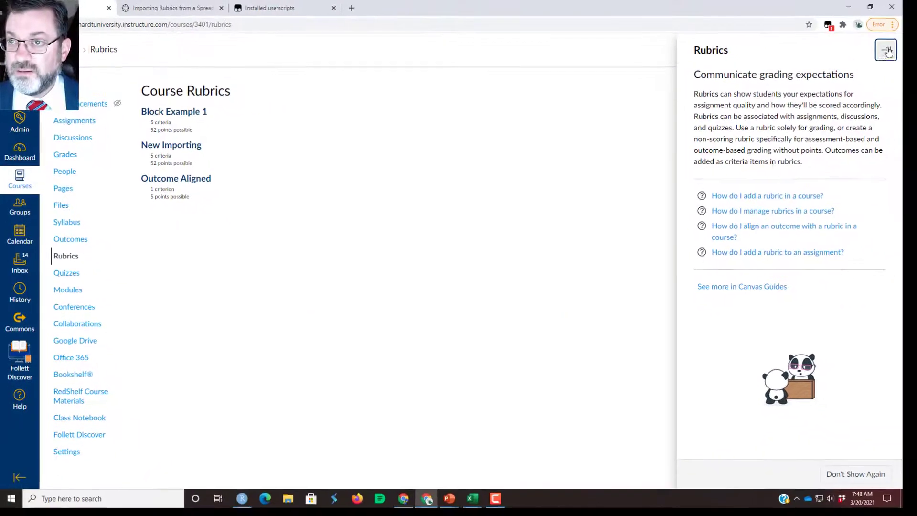
left_click(886, 49)
left_click(813, 112)
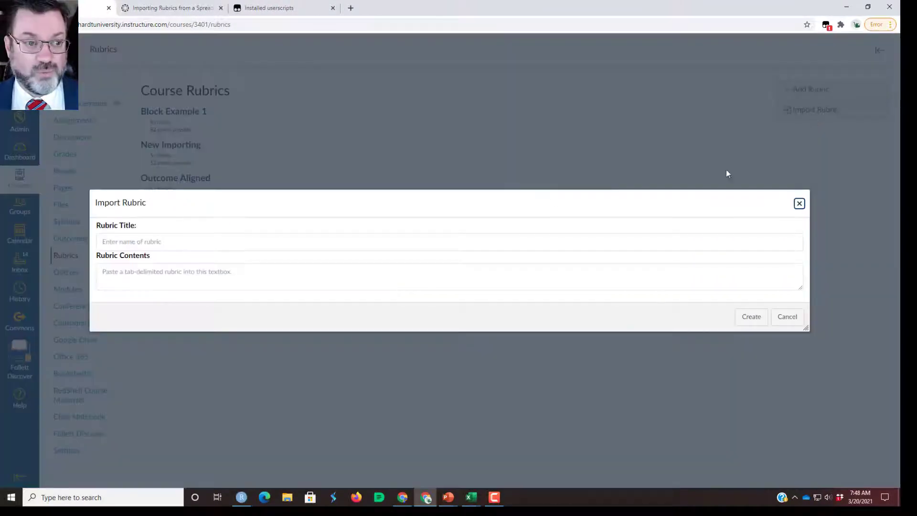
left_click(181, 243)
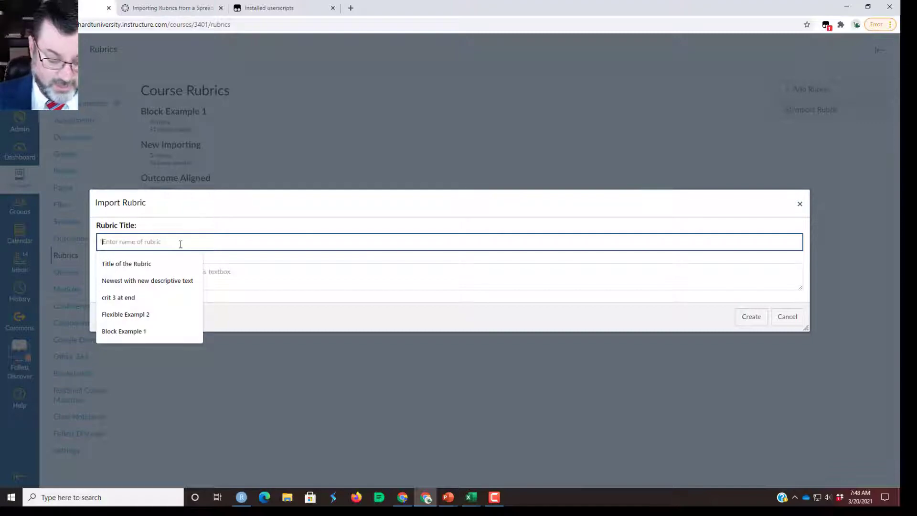
type("Block Exampl")
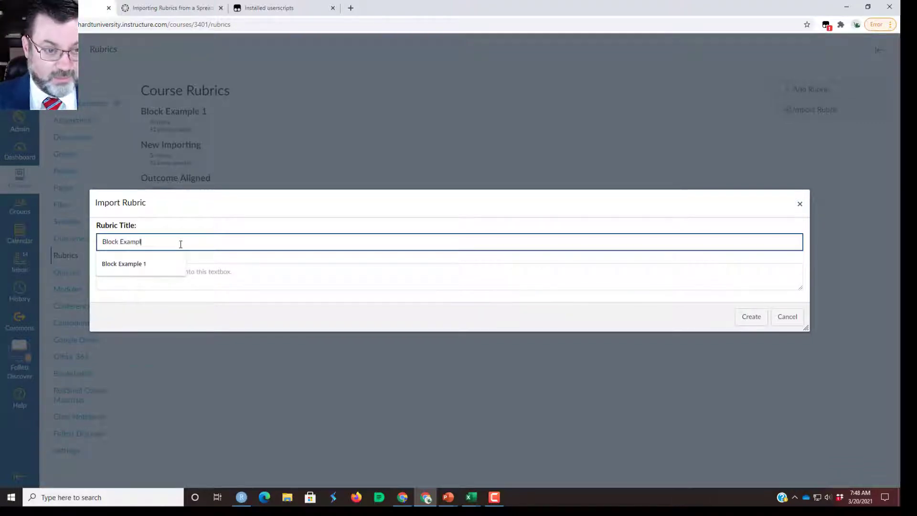
type("e 2")
- Paste the copied Excel cells as the contents of Block Example 2 and create the rubric
left_click(162, 282)
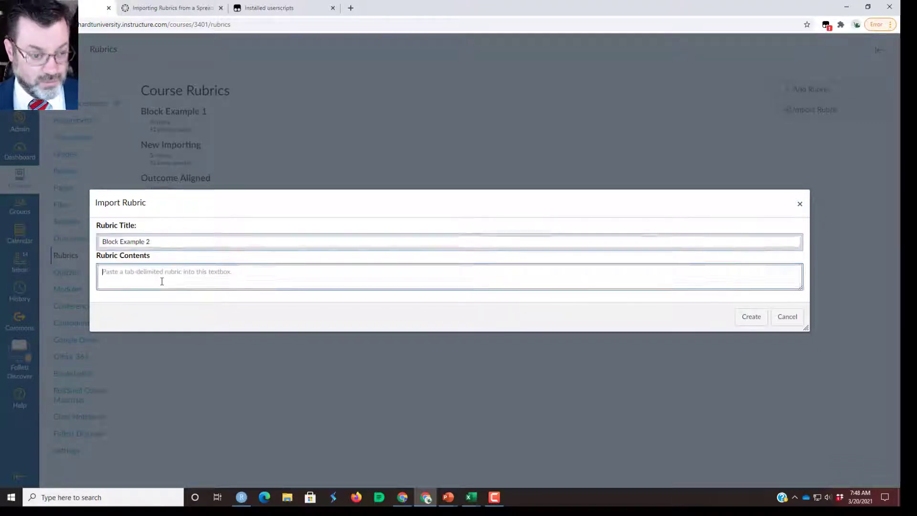
type("Points (group3) -> 5\t15\t25\t35 Criteria 5\tdetails for 5 rating\tdetails for 15\tdetails for 25\tdetails for 35")
left_click(751, 316)
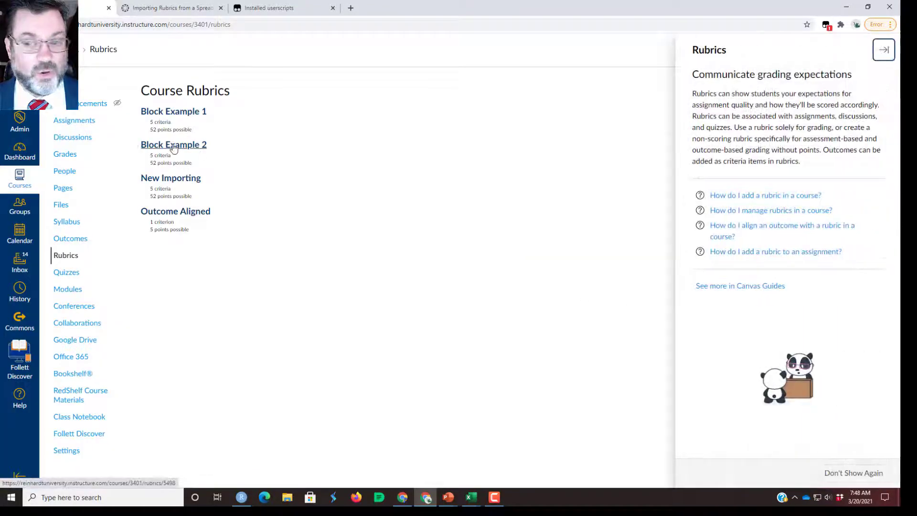
- Permanently turn off the course set-up tutorial tray and confirm ending the tutorial
left_click(844, 475)
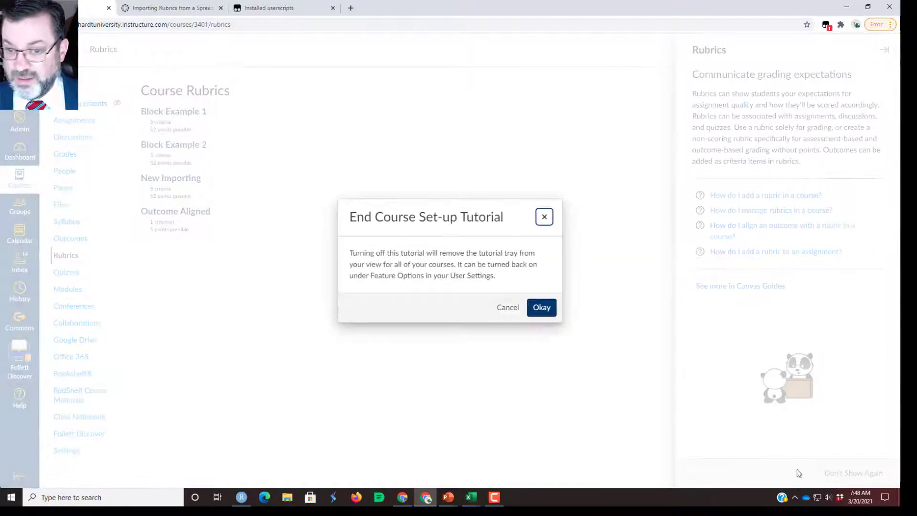
left_click(546, 315)
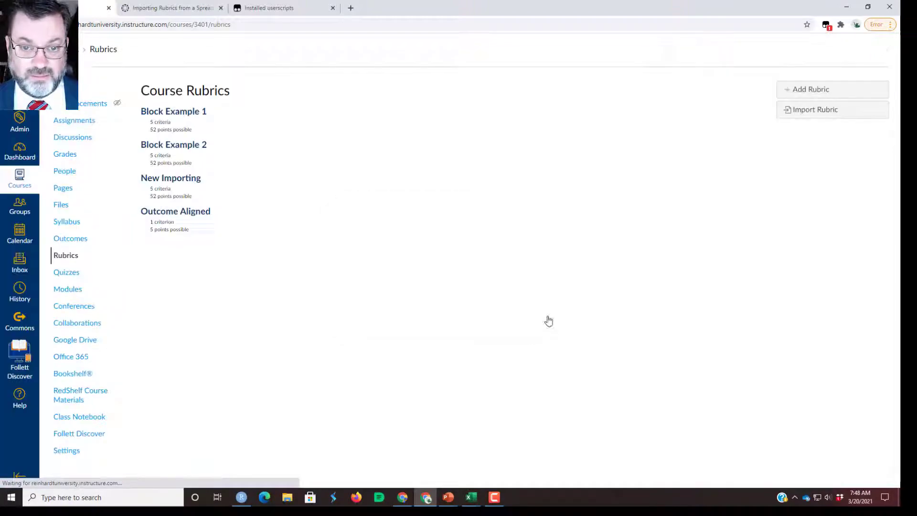
- Open the Block Example 2 rubric and compare its Imagination criterion and ratings with the Excel sheet
left_click(163, 150)
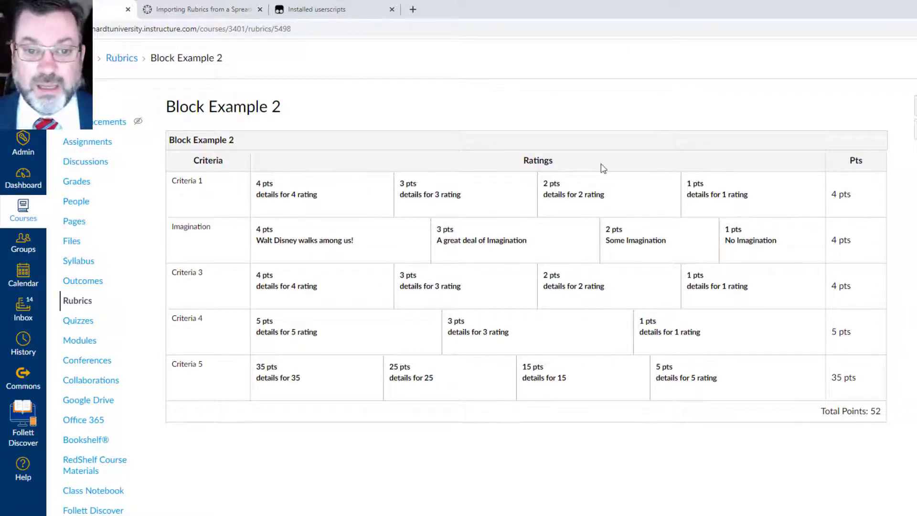
key("alt+Tab")
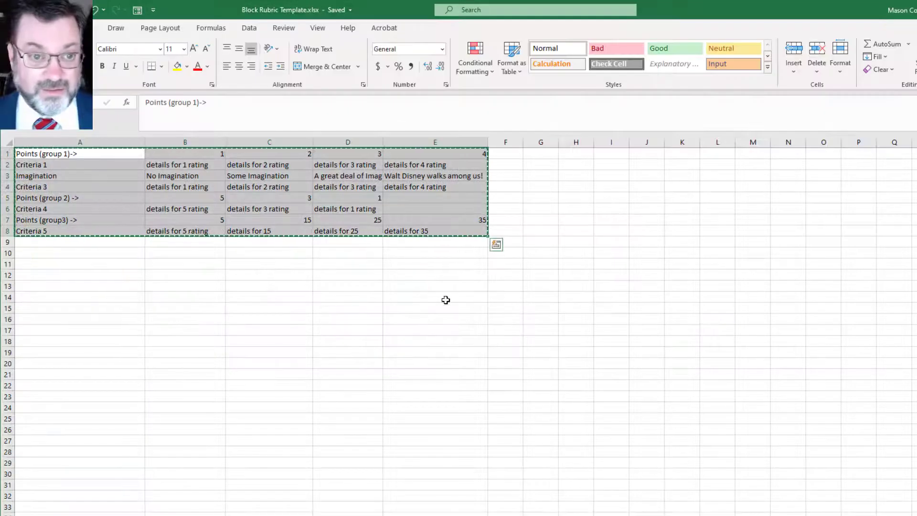
key("alt+Tab")
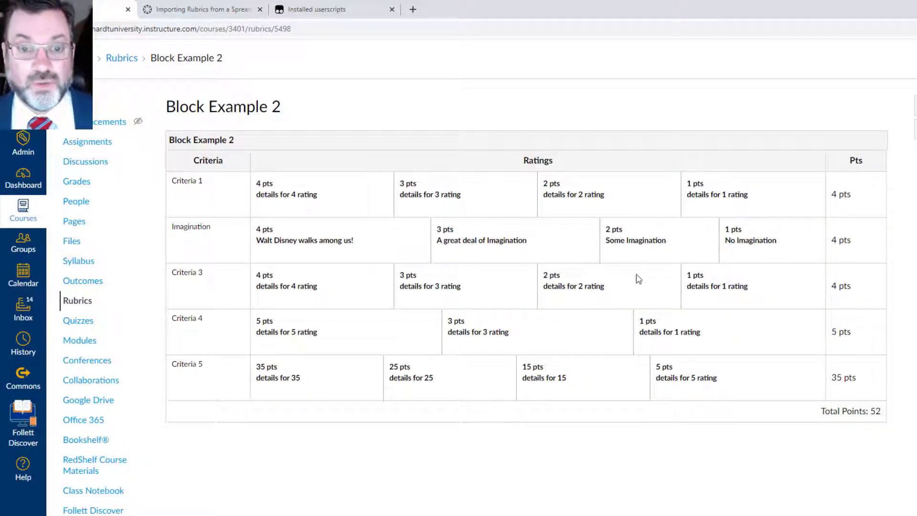
- Switch to Block Rubric Template.xlsx in Excel and copy the Imagination row's cells A3:E3 into row 10
key("alt+Tab")
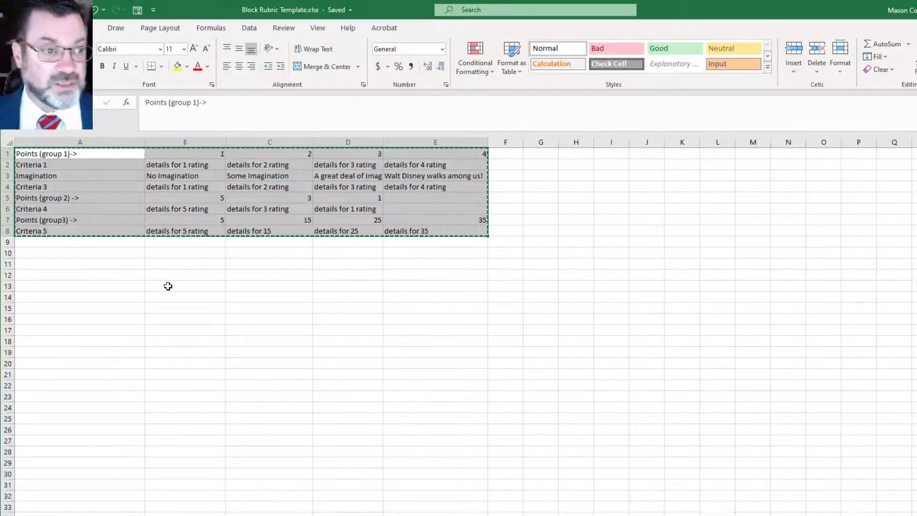
left_click(168, 285)
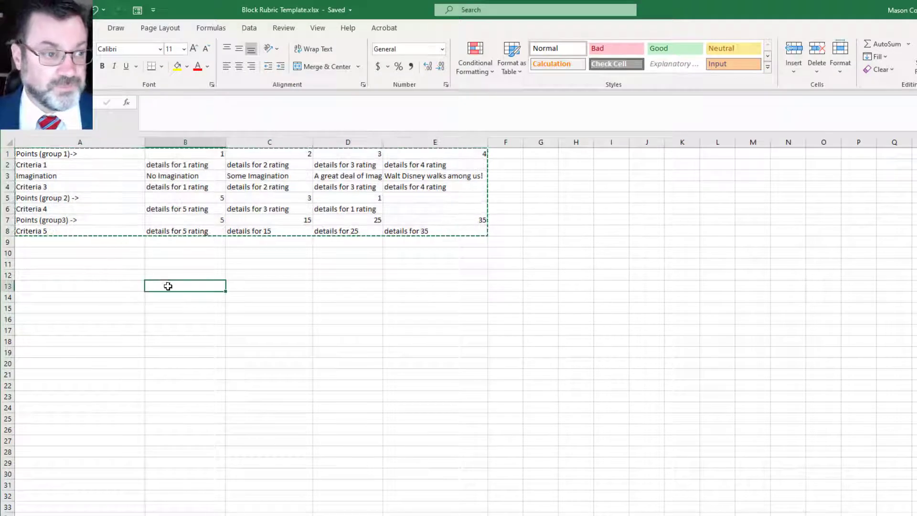
left_click(6, 175)
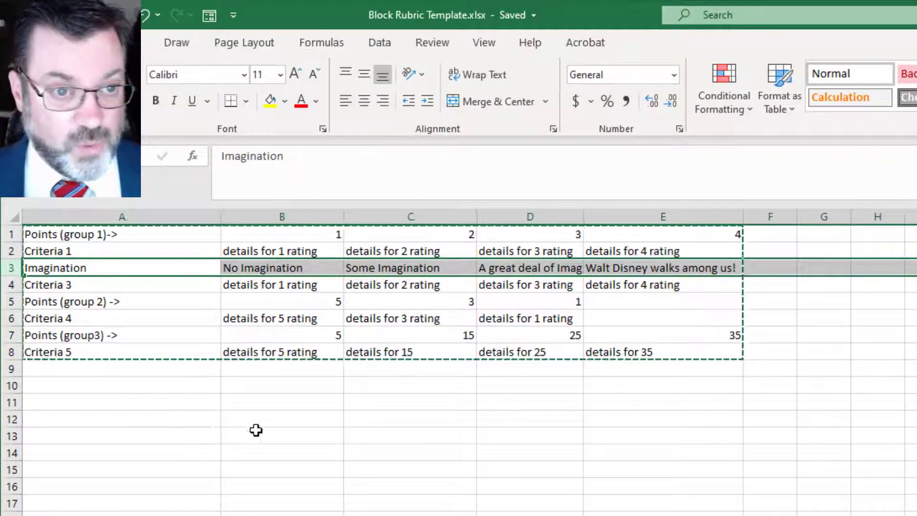
left_click(239, 403)
left_click_drag(64, 266, 429, 283)
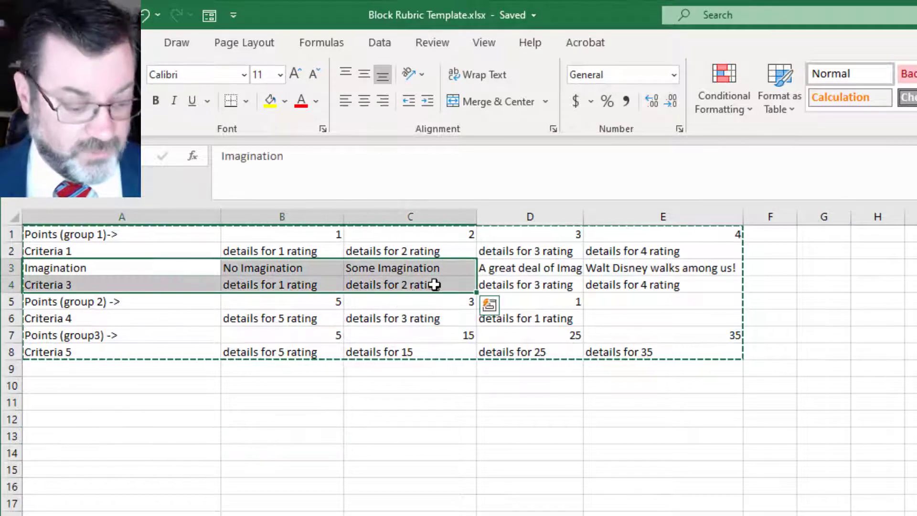
key("Escape")
left_click(93, 346)
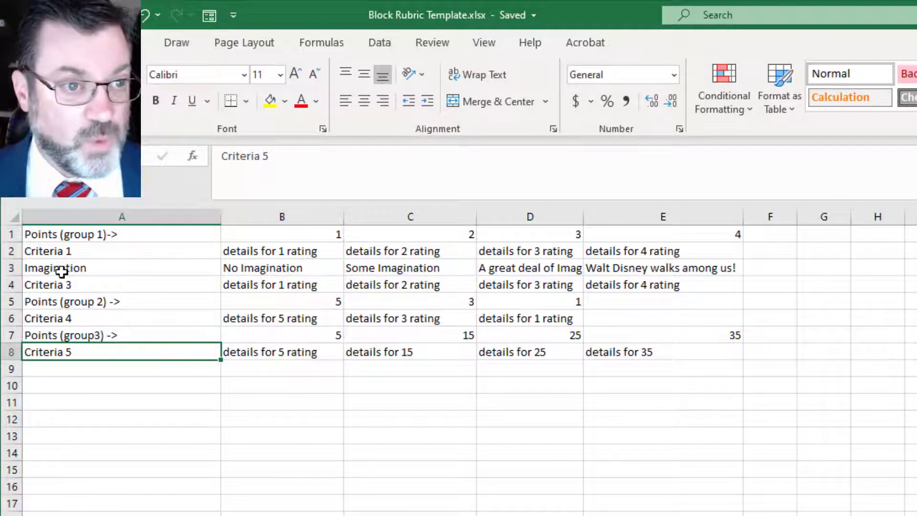
left_click_drag(61, 268, 638, 263)
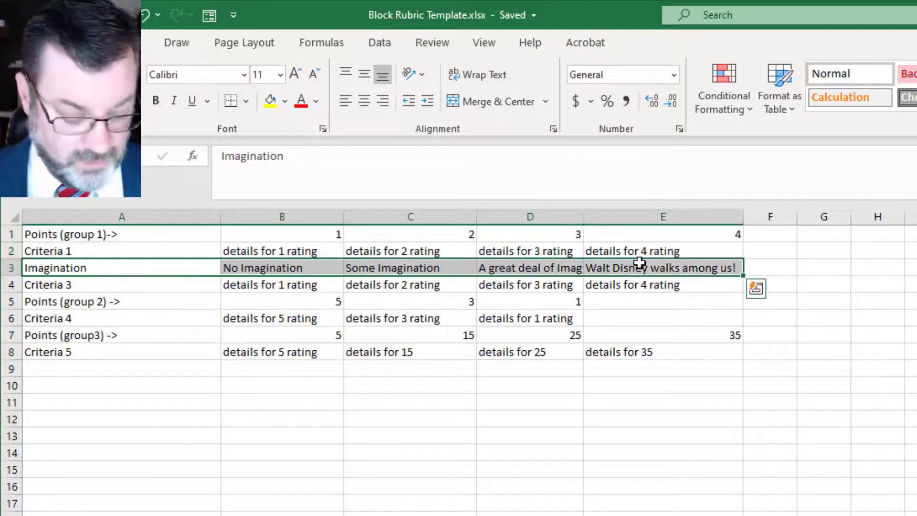
key("ctrl+c")
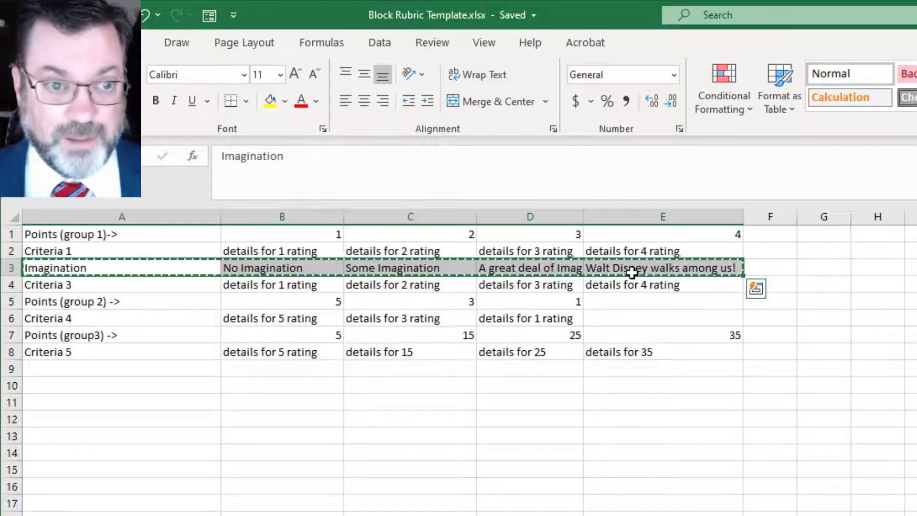
left_click(39, 388)
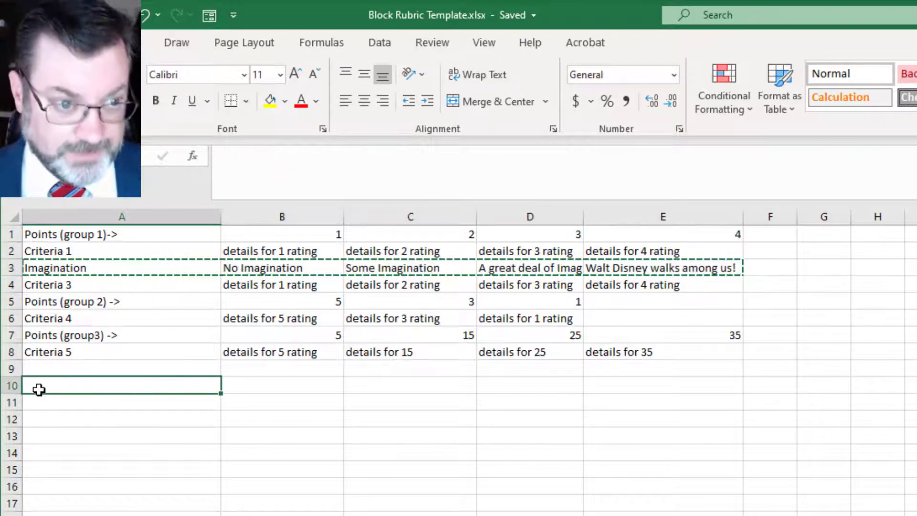
key("ctrl+v")
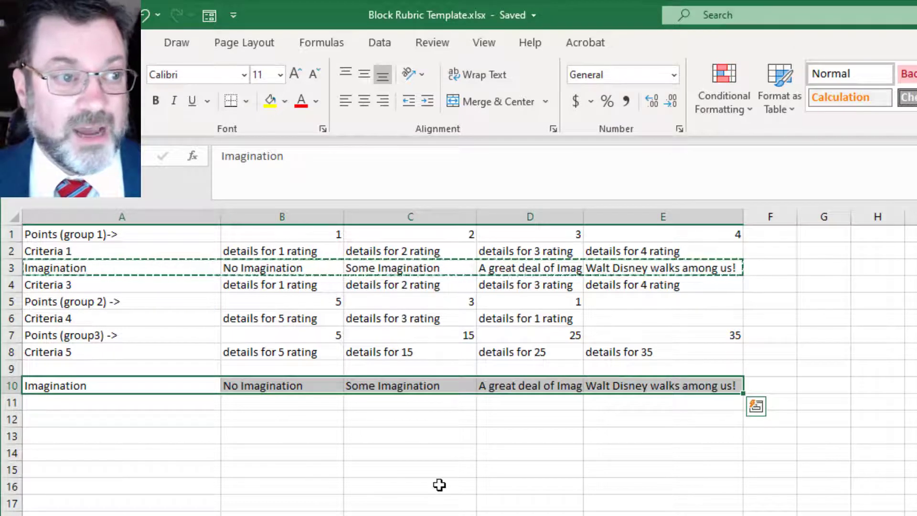
- Delete the original Imagination row, row 3, from the sheet
left_click(12, 268)
right_click(12, 269)
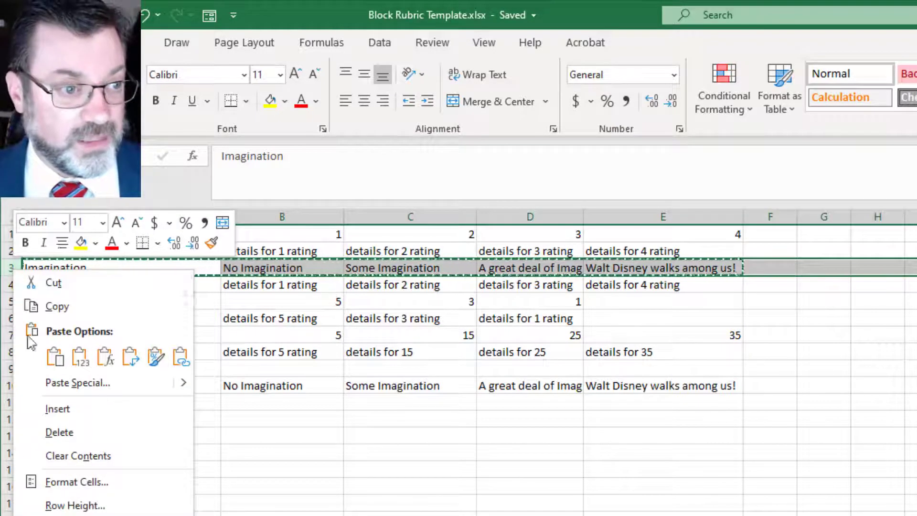
left_click(55, 426)
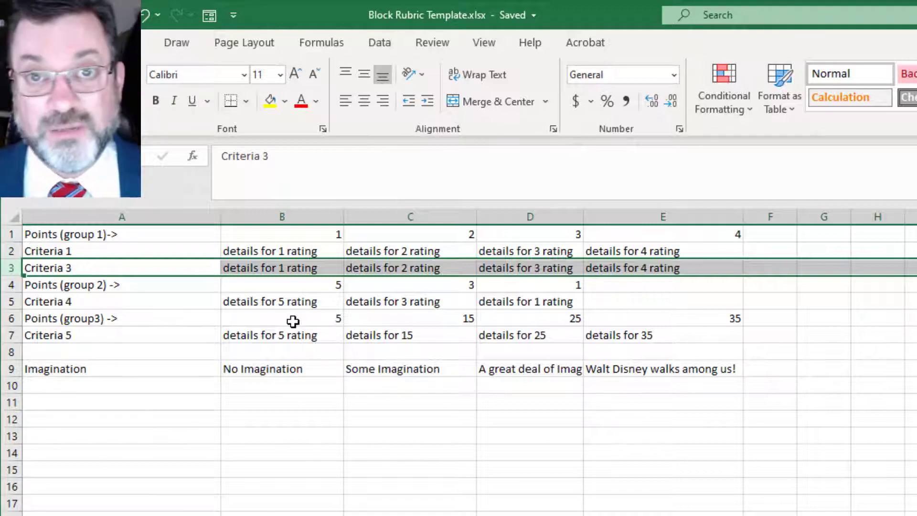
- Enter the point values 1, 2, 3 and 4 in cells B8:E8 above the Imagination row
left_click(293, 352)
type("1")
key("Tab")
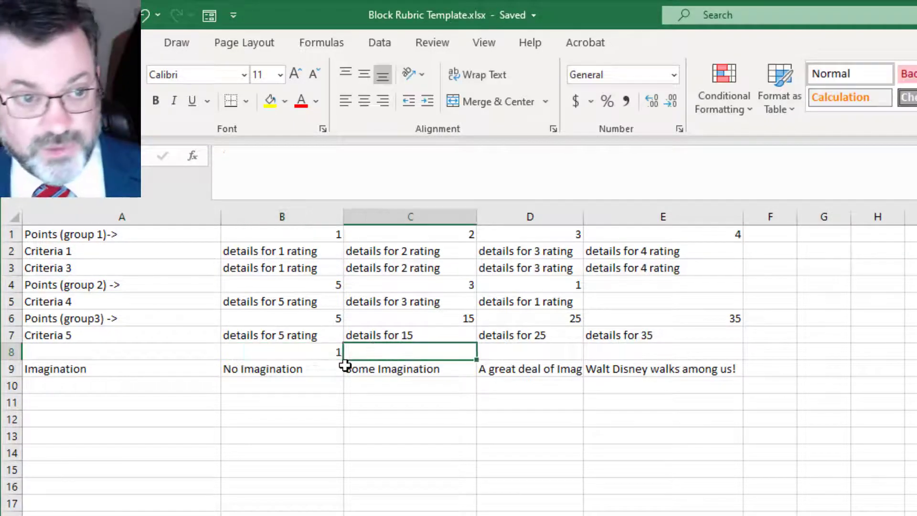
type("2")
key("Tab")
type("3")
key("Tab")
type("4")
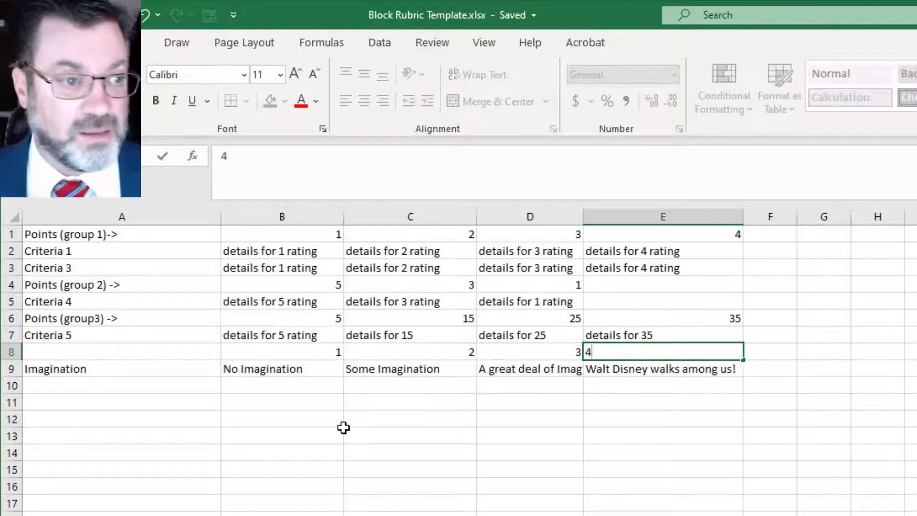
left_click(340, 430)
- Copy the whole rubric block A1:E9 and switch back to Canvas in Chrome
left_click_drag(37, 234, 334, 268)
left_click_drag(532, 298, 667, 360)
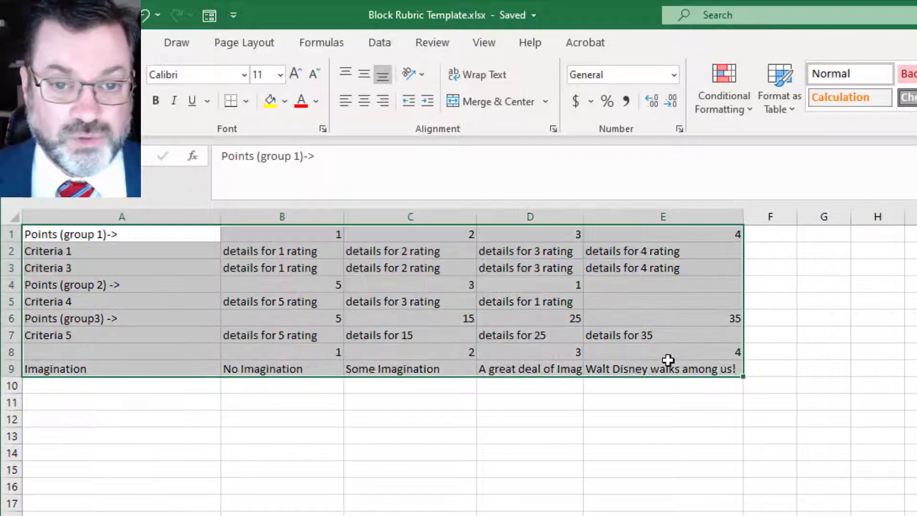
key("ctrl+c")
key("alt+Tab")
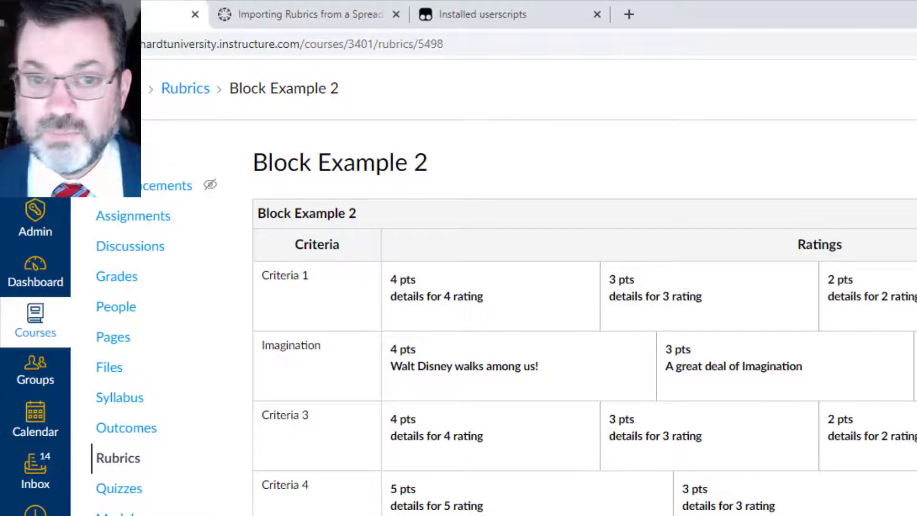
key("Escape")
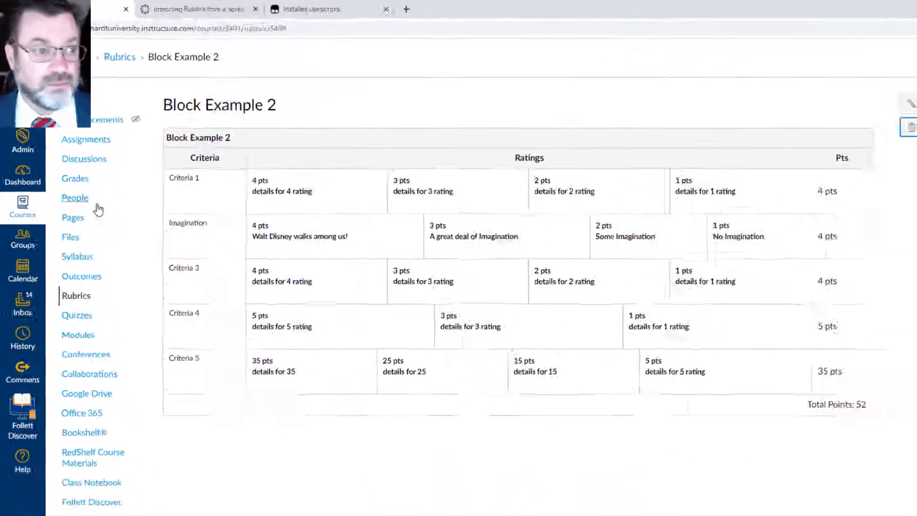
- Return to the Course Rubrics list and start a rubric import titled "Block Example 3"
left_click(106, 464)
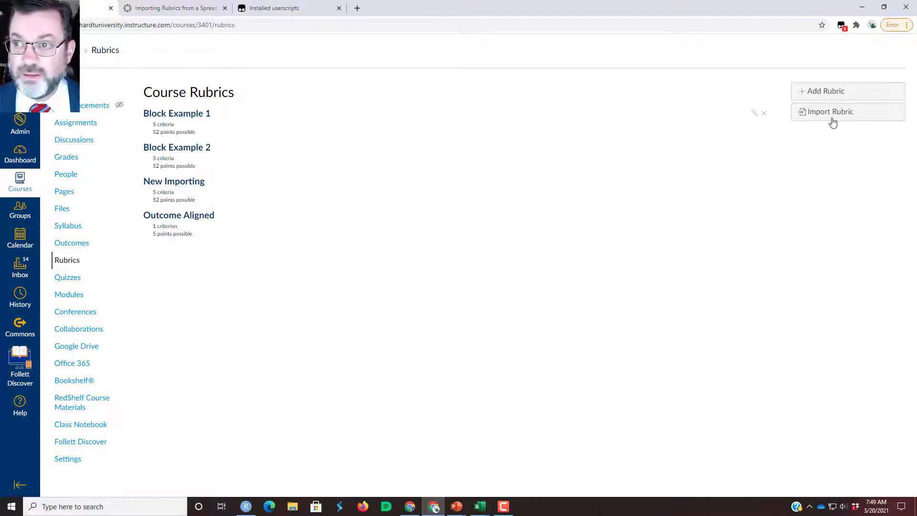
left_click(831, 117)
left_click(168, 246)
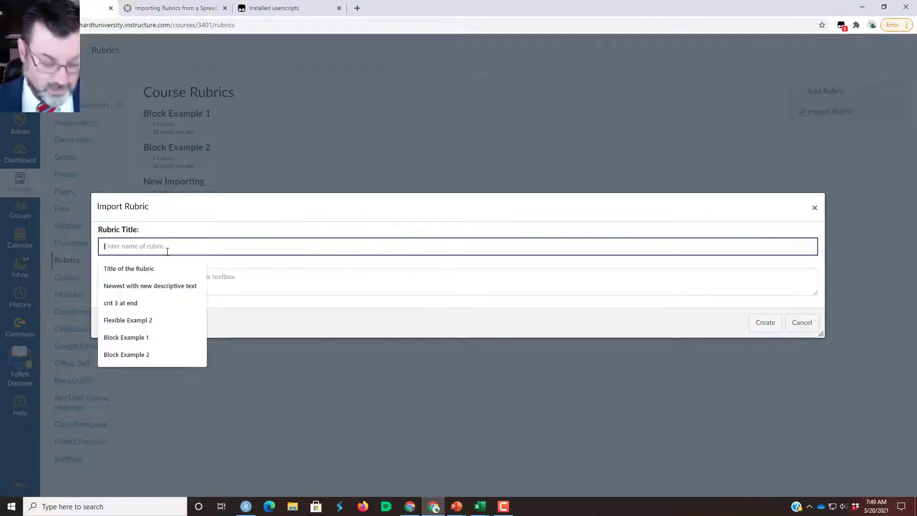
type("Block Example 3")
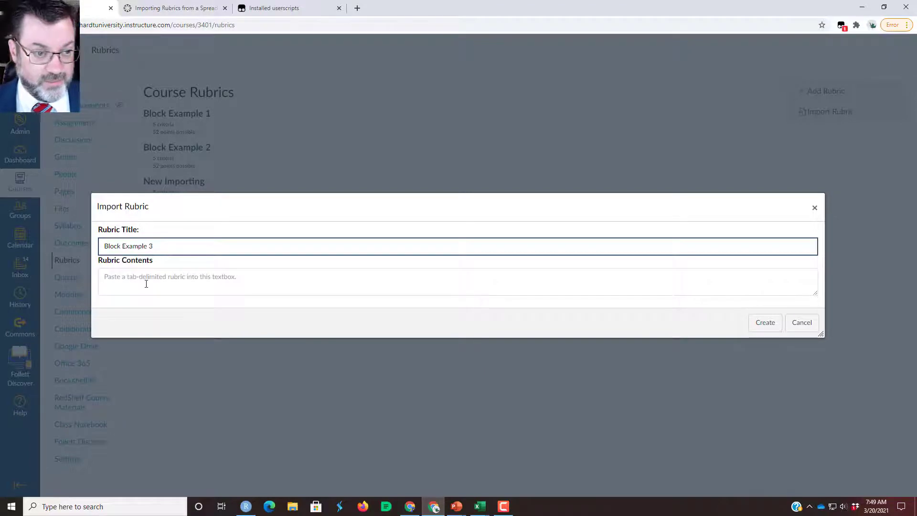
- Paste the copied cells as the rubric contents, create Block Example 3 and open it
left_click(146, 283)
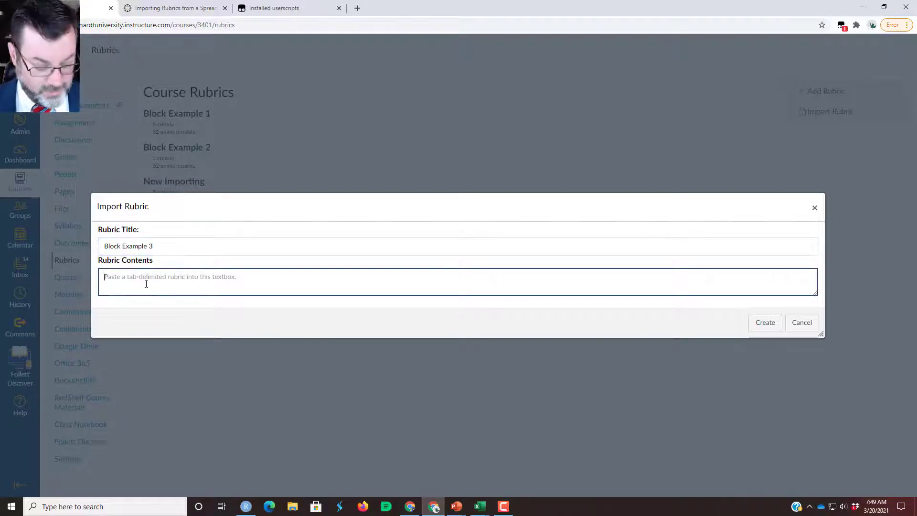
key("ctrl+v")
left_click(765, 323)
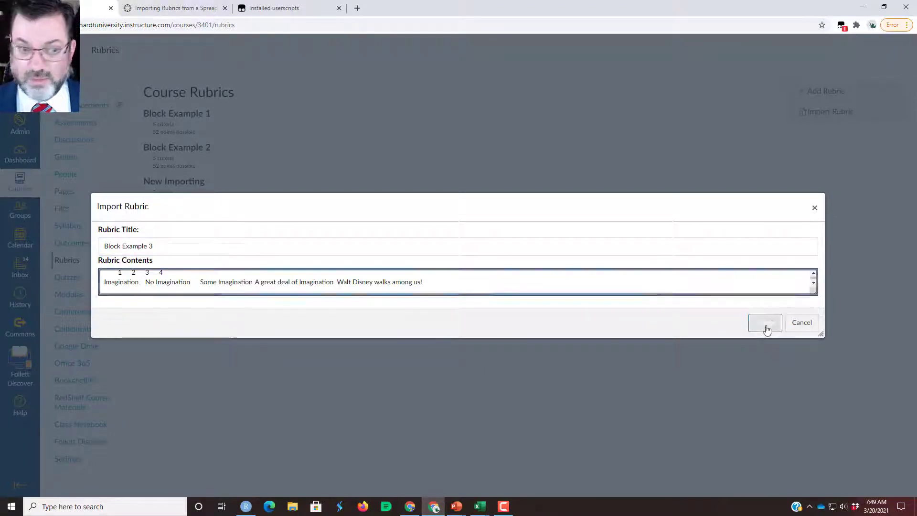
left_click(192, 185)
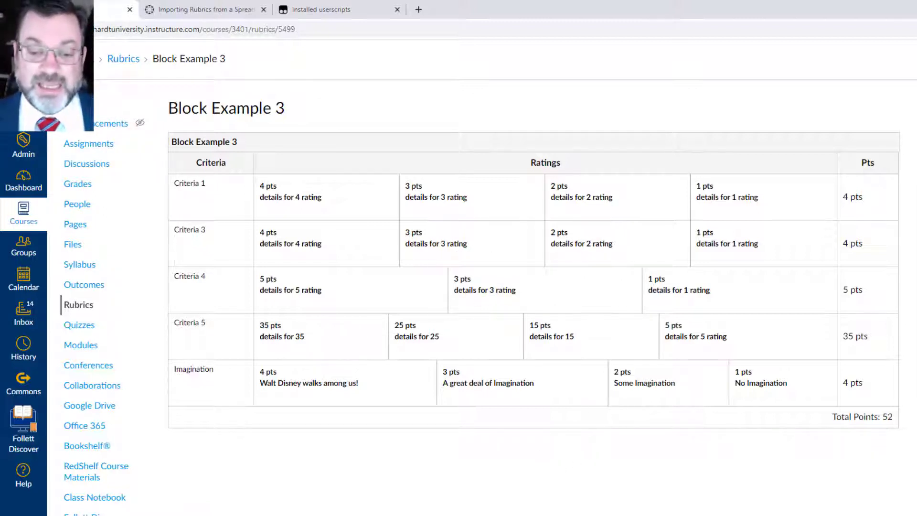
- Switch to Flexible Rubric Template.xlsx in Excel and select its rubric table, cells A1:L5
mouse_move(563, 515)
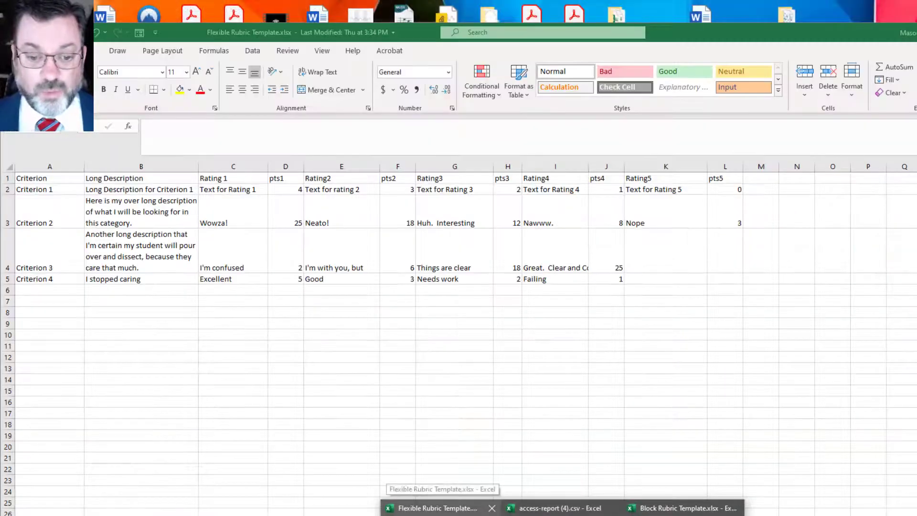
left_click(439, 507)
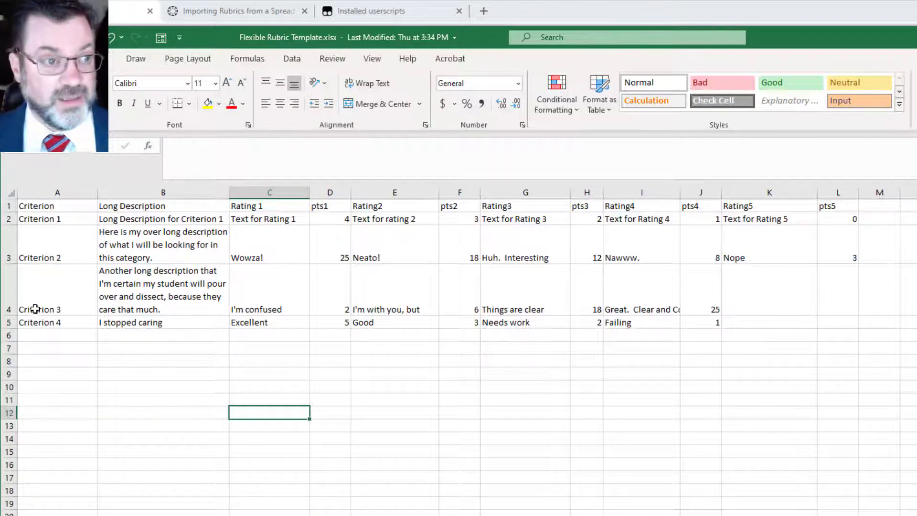
left_click_drag(31, 206, 840, 319)
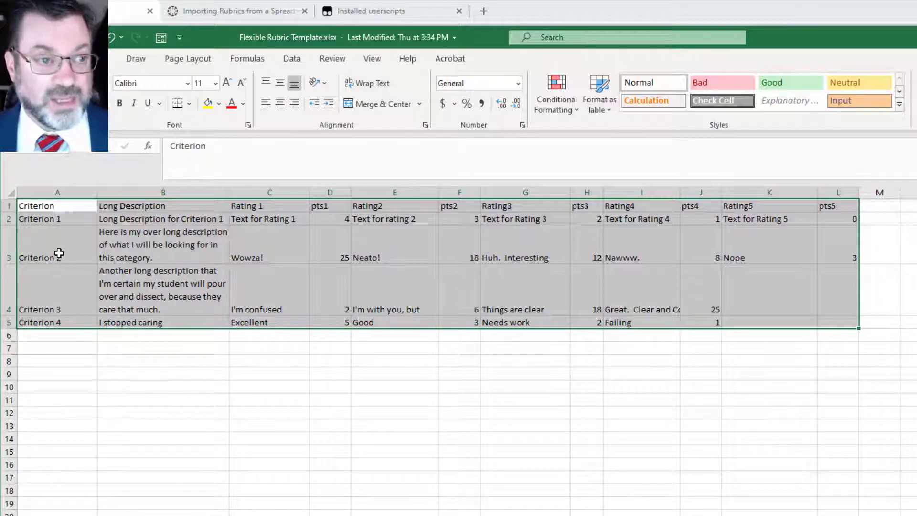
- Examine Criterion 2's long description and each of its five rating texts and point values across row 3
left_click(155, 253)
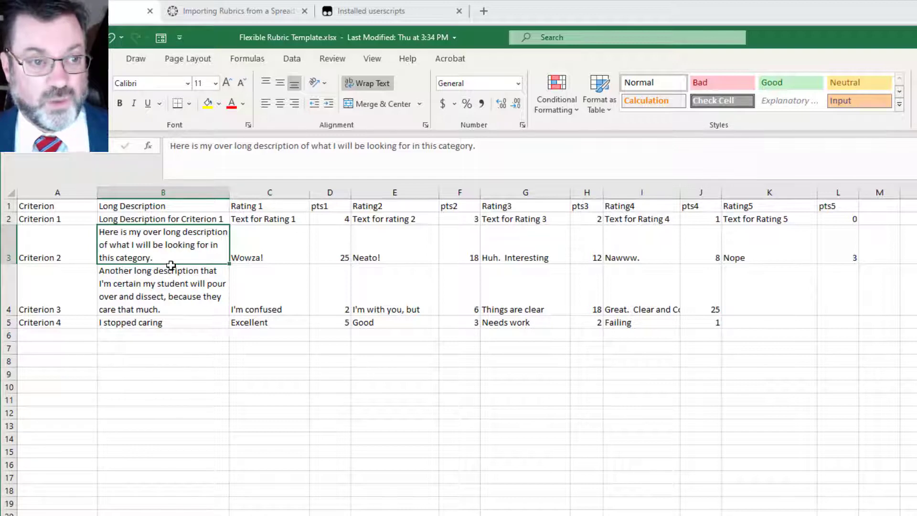
left_click(283, 243)
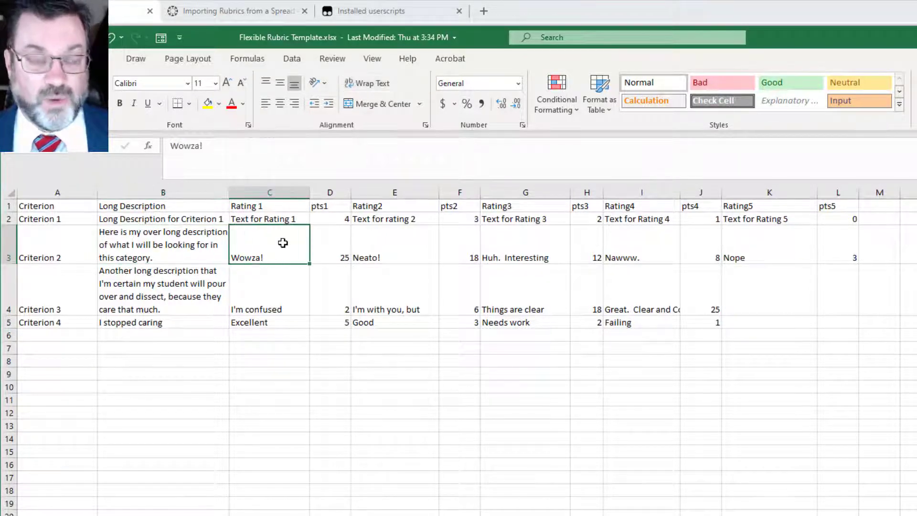
left_click(322, 243)
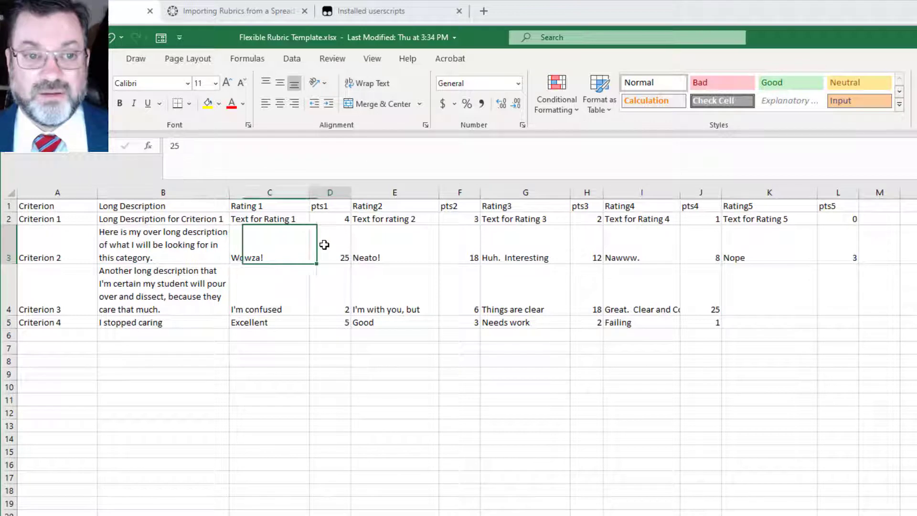
left_click(390, 233)
left_click(473, 236)
left_click(538, 236)
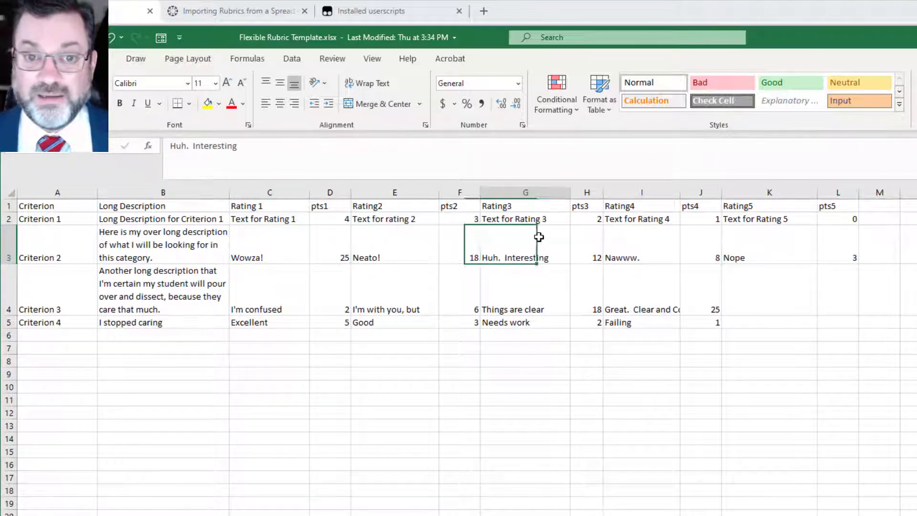
left_click(589, 239)
left_click(641, 249)
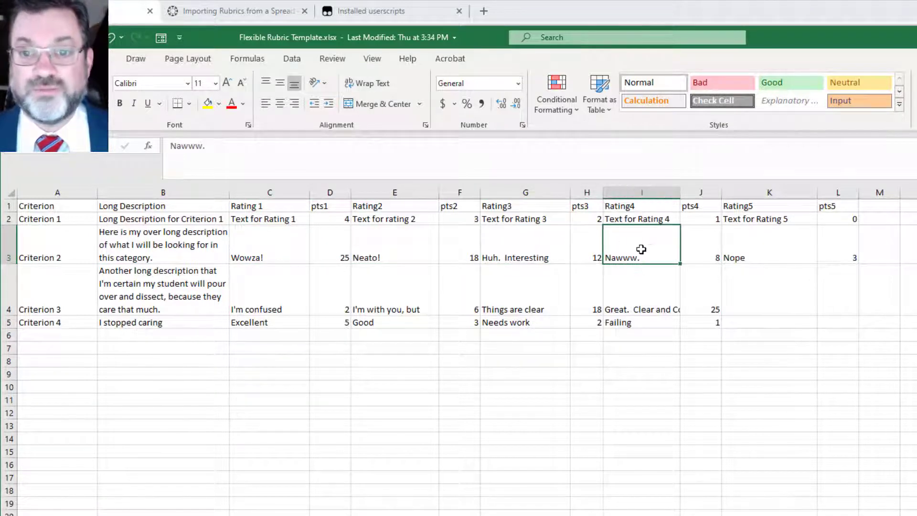
left_click(702, 245)
left_click(783, 246)
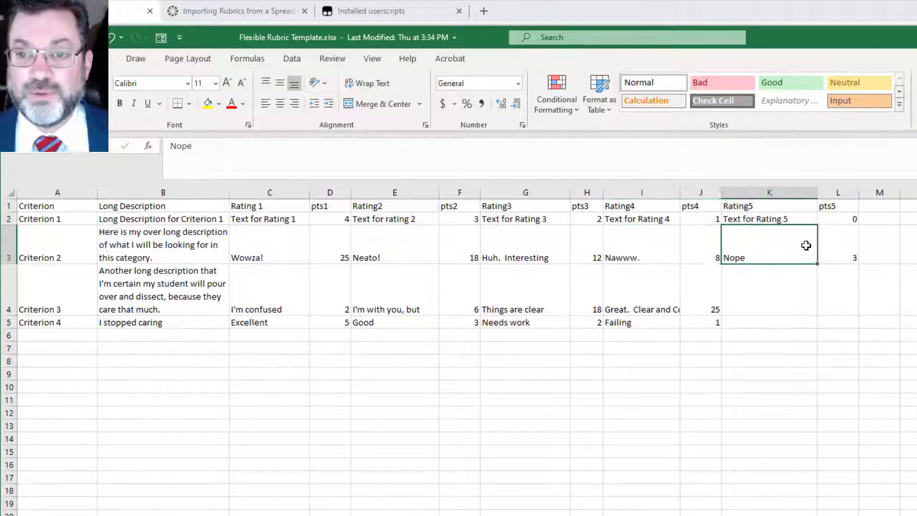
left_click(858, 242)
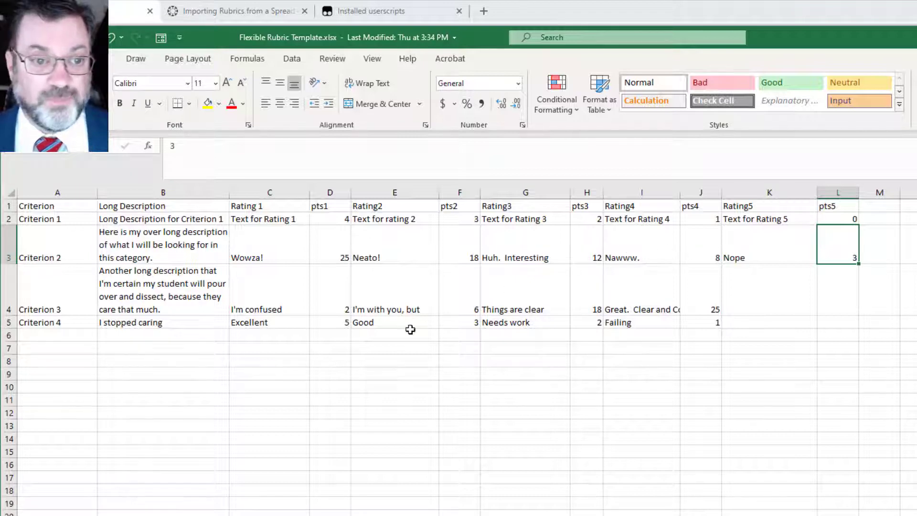
- Examine Criterion 3's long description and each of its four rating texts and point values across row 4
left_click(159, 293)
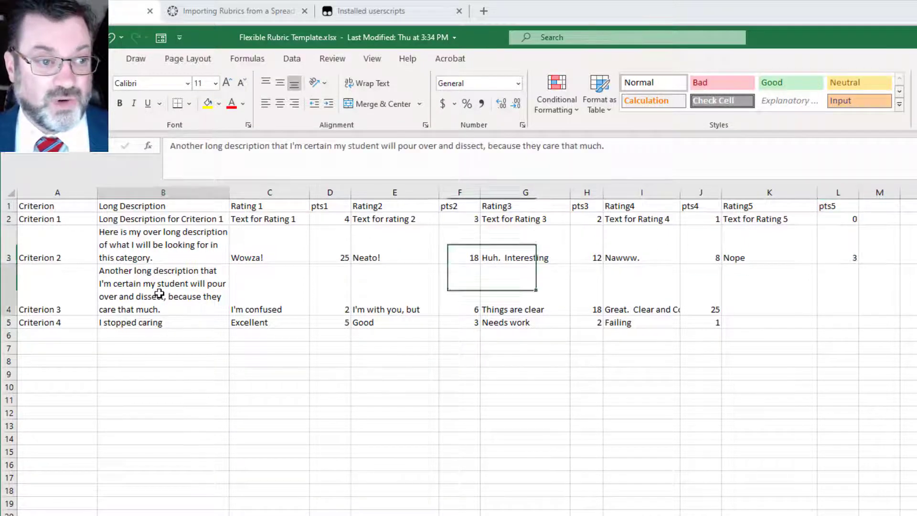
left_click(248, 304)
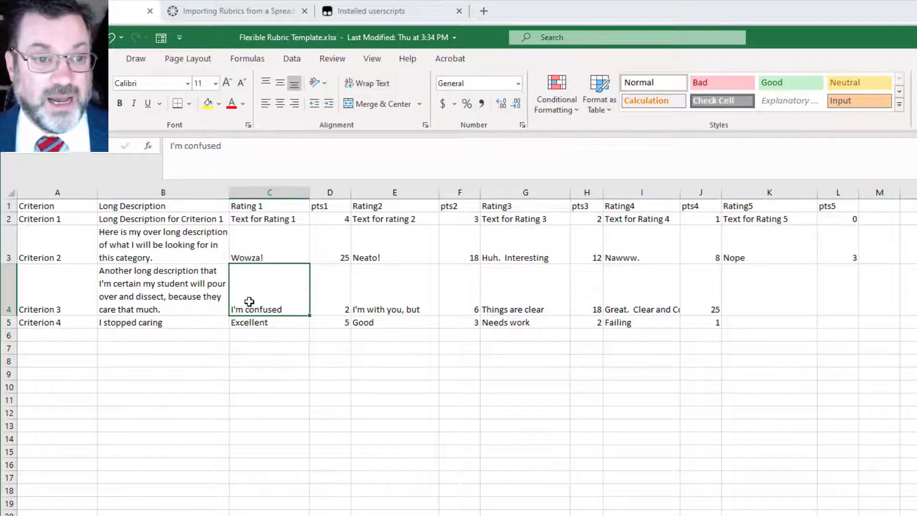
left_click(339, 285)
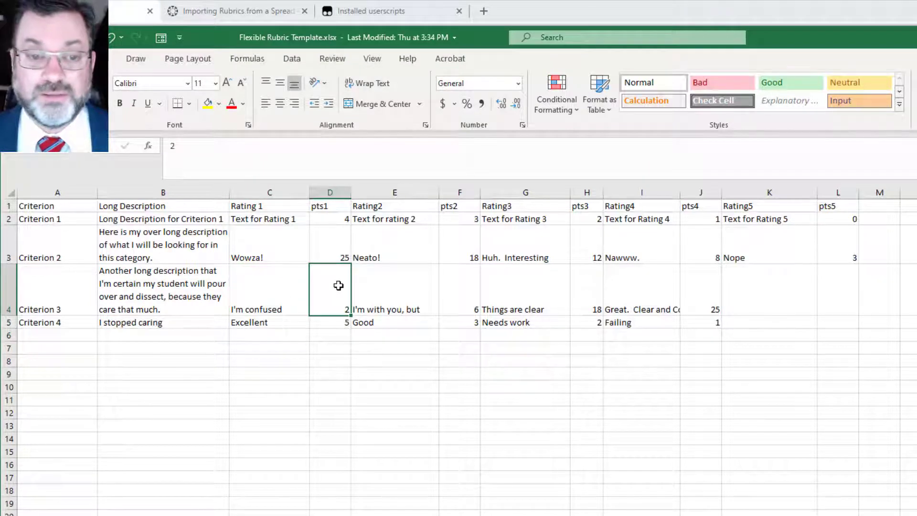
left_click(386, 289)
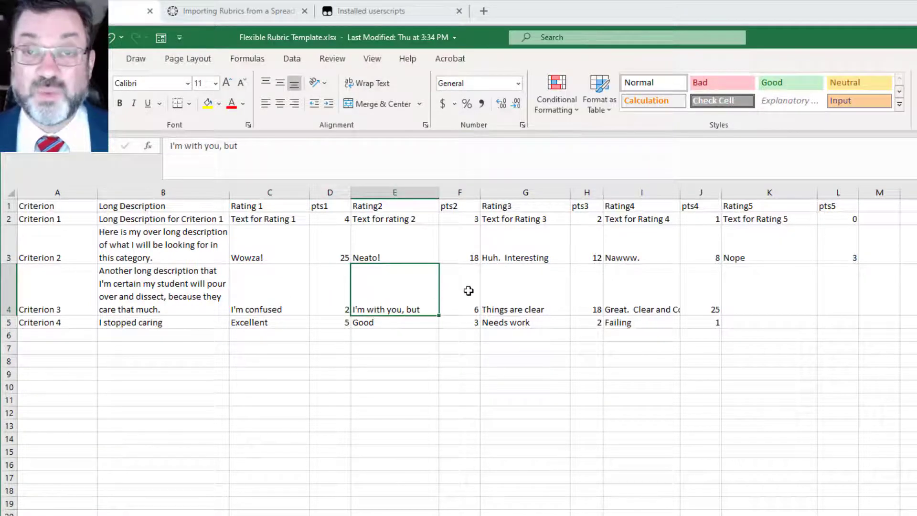
left_click(469, 290)
left_click(532, 292)
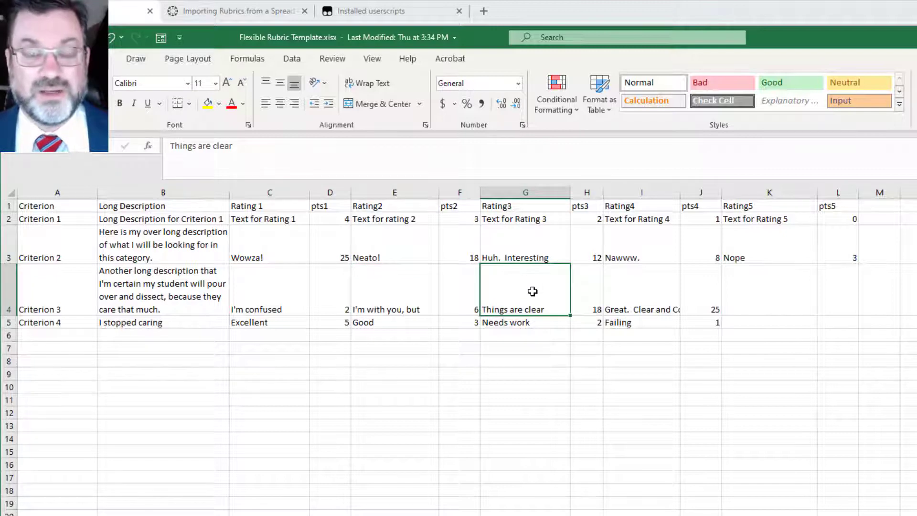
left_click(588, 285)
left_click(650, 283)
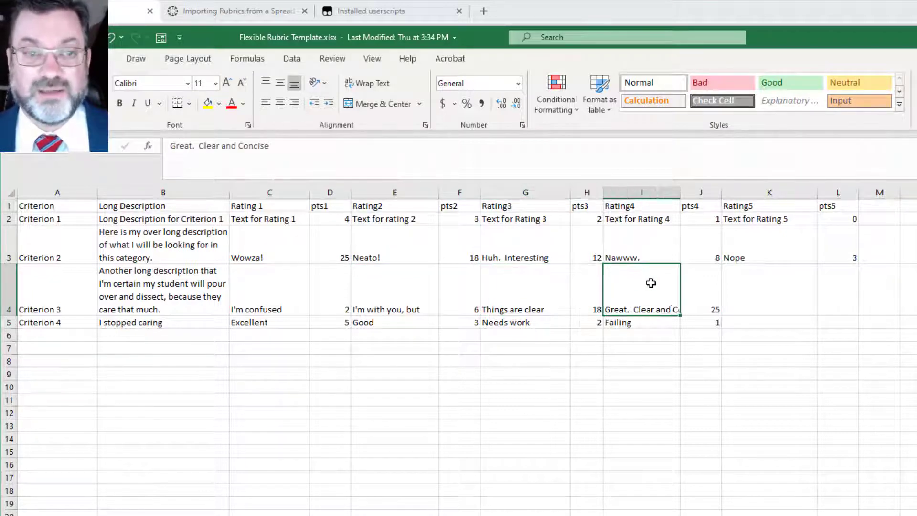
left_click(717, 287)
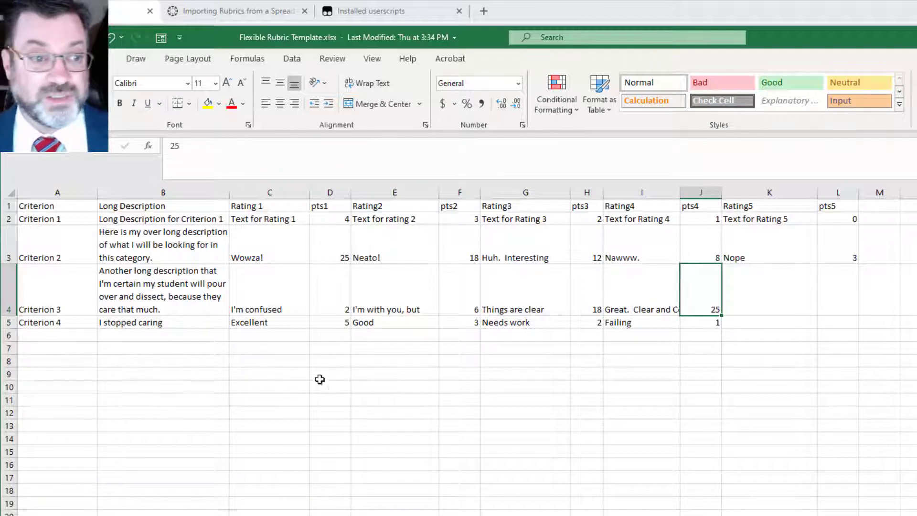
- Copy the flexible rubric table, cells A1:L5, and switch to the Canvas course in Chrome
left_click_drag(34, 205, 828, 325)
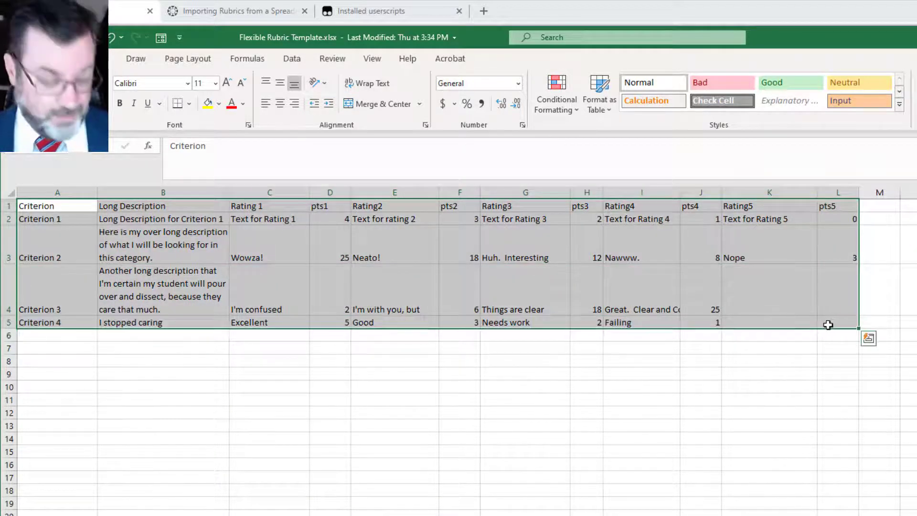
key("ctrl+c")
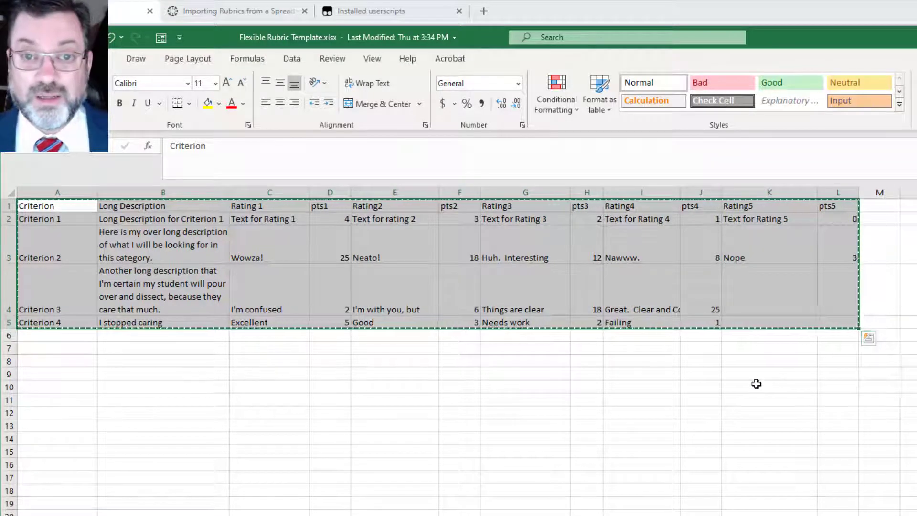
key("alt+Tab")
key("alt+Tab")
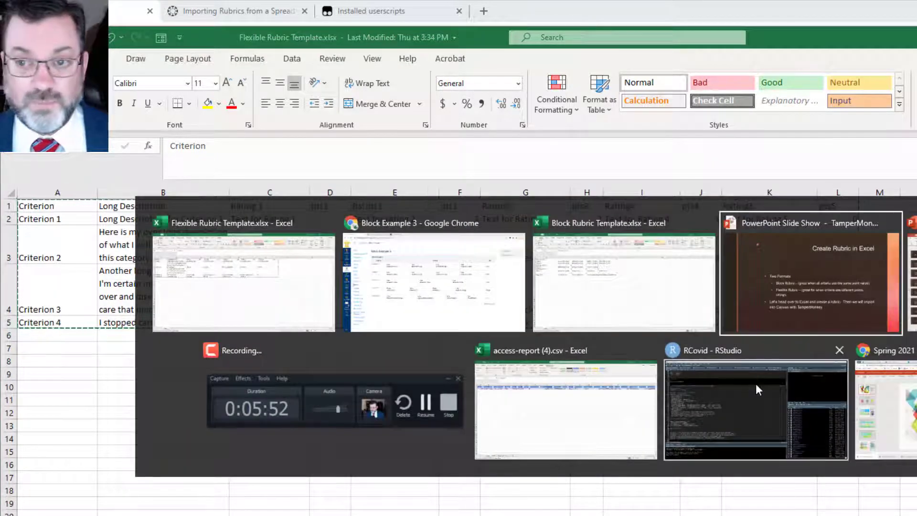
left_click(405, 265)
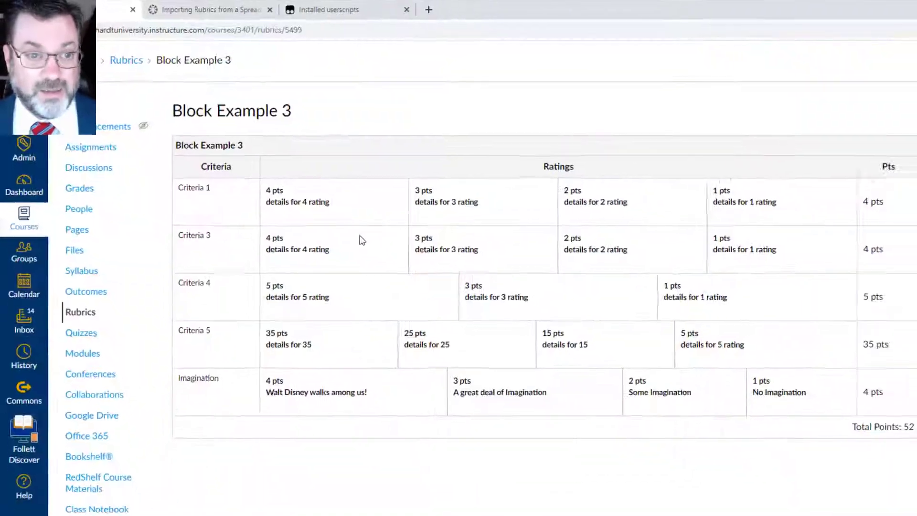
- Return to the Course Rubrics list and start a rubric import titled "Flexible Example 1"
left_click(66, 260)
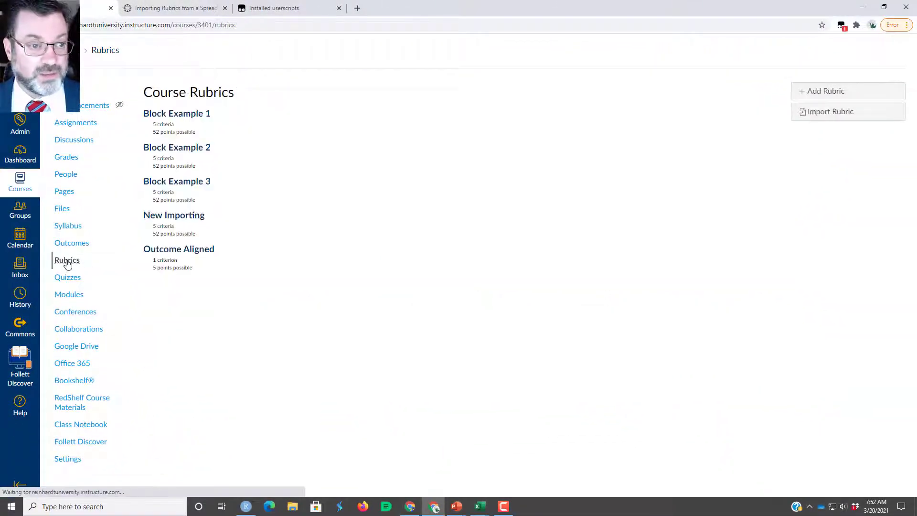
left_click(816, 111)
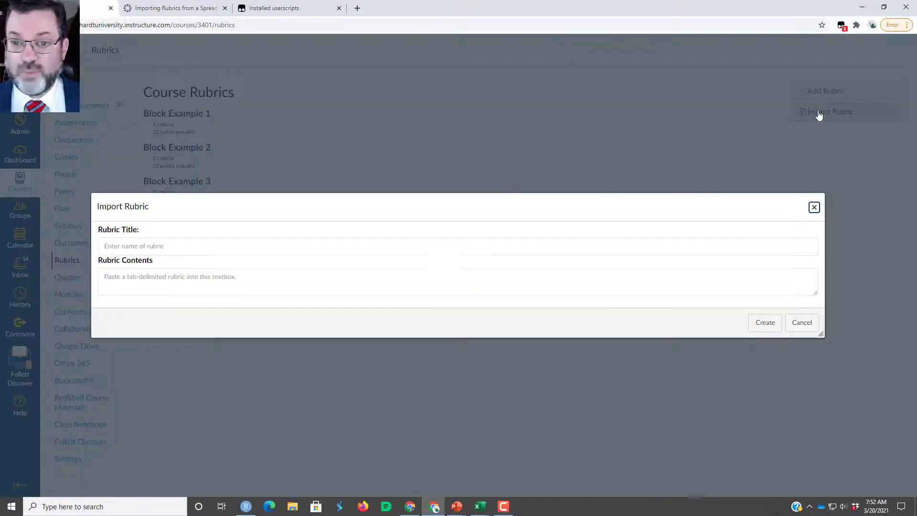
left_click(191, 246)
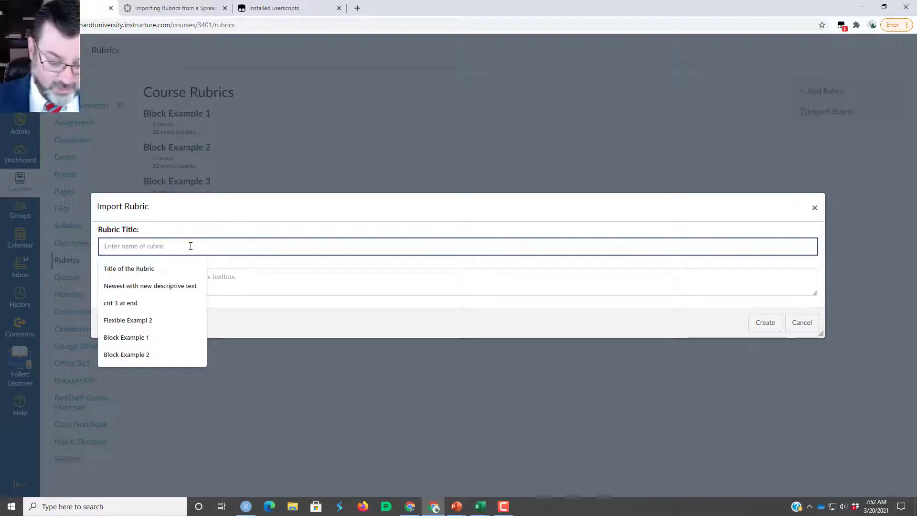
type("Flex")
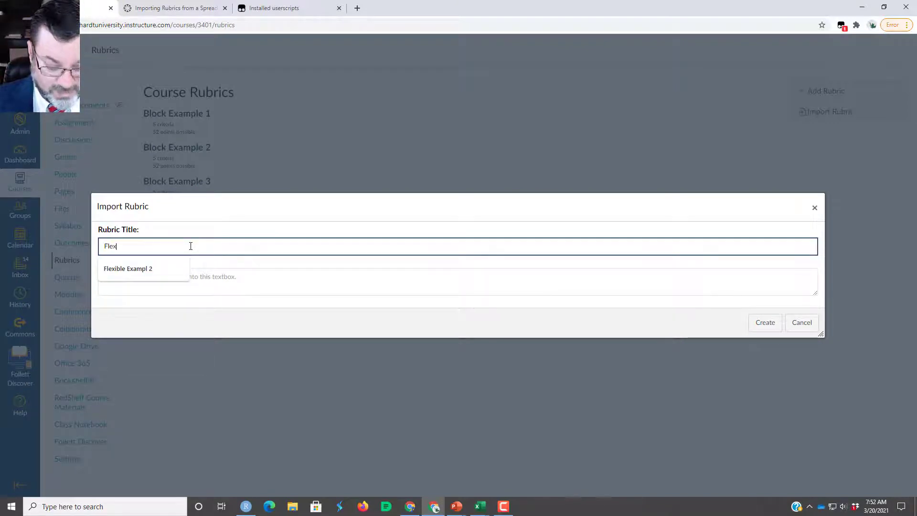
type("ible Example ")
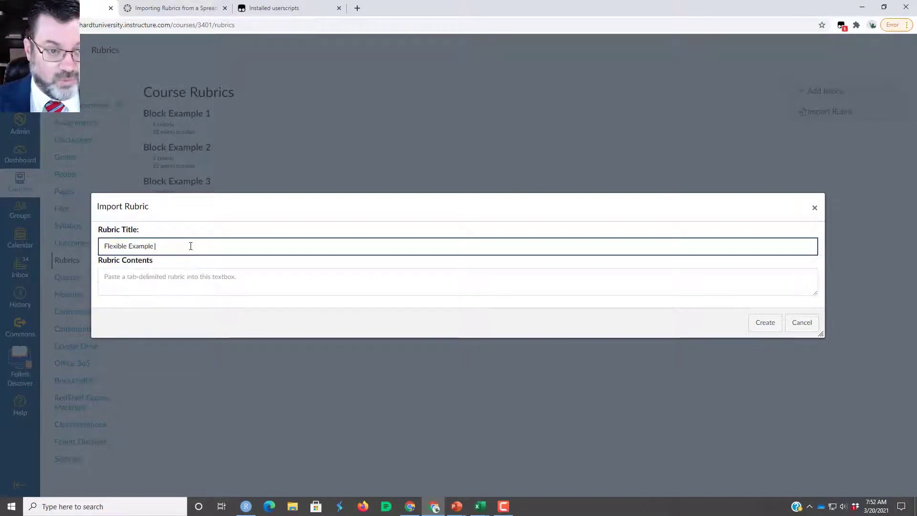
type("1")
- Paste the copied flexible table as the rubric contents, create Flexible Example 1 and open it
left_click(201, 282)
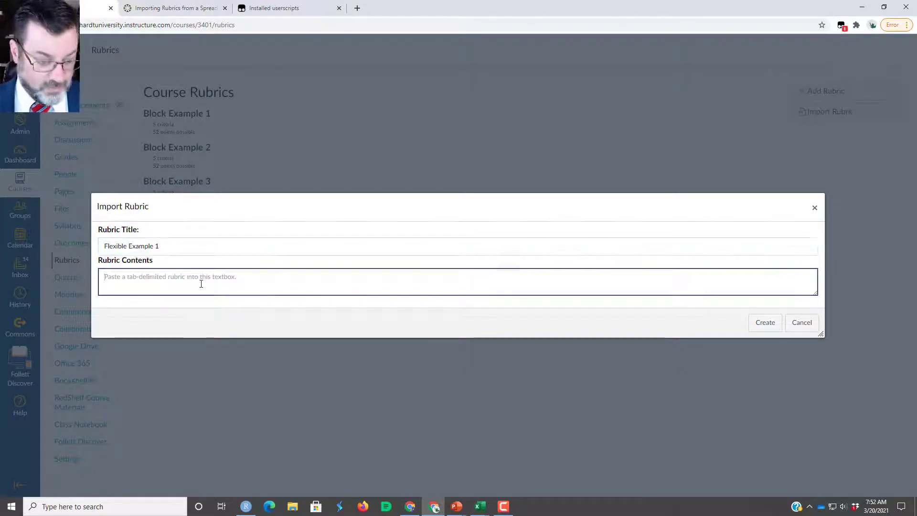
key("ctrl+v")
left_click(766, 323)
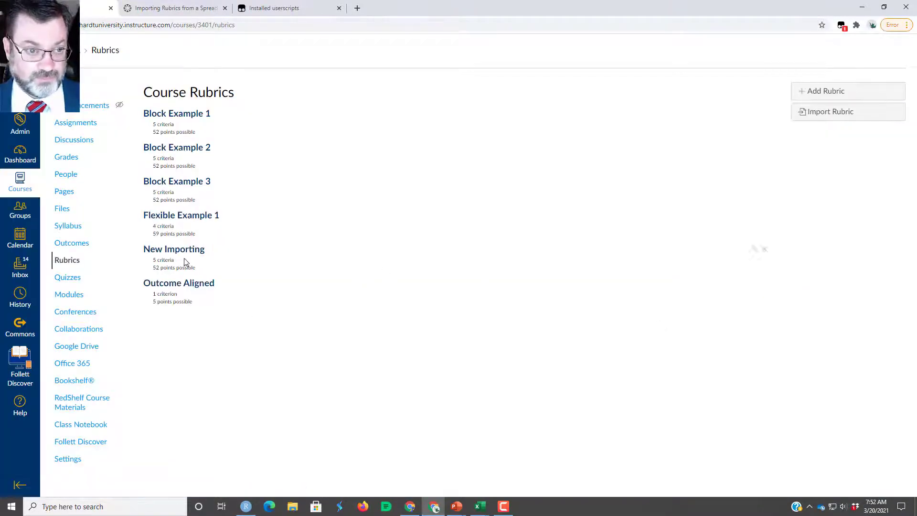
left_click(185, 220)
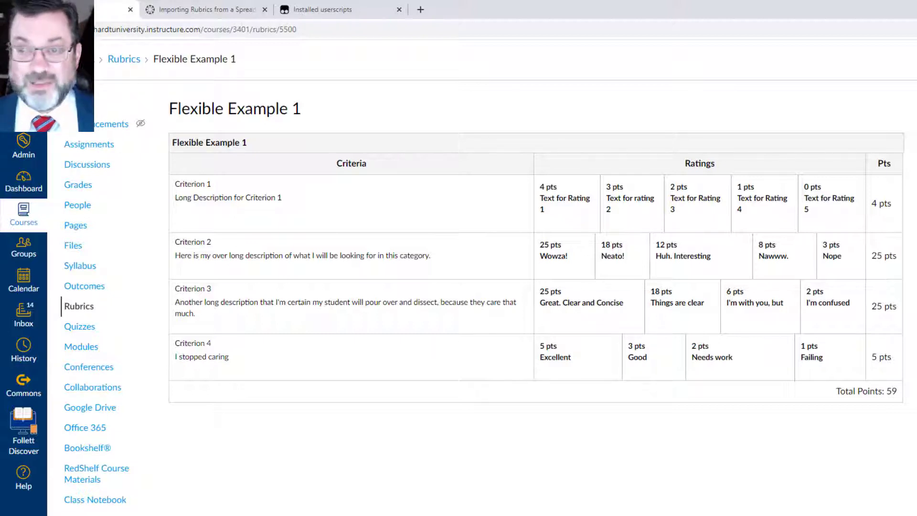
- Switch to Block Rubric Template.xlsx in Excel and clear Criteria 3's middle two rating descriptions, cells C3:D3
mouse_move(565, 515)
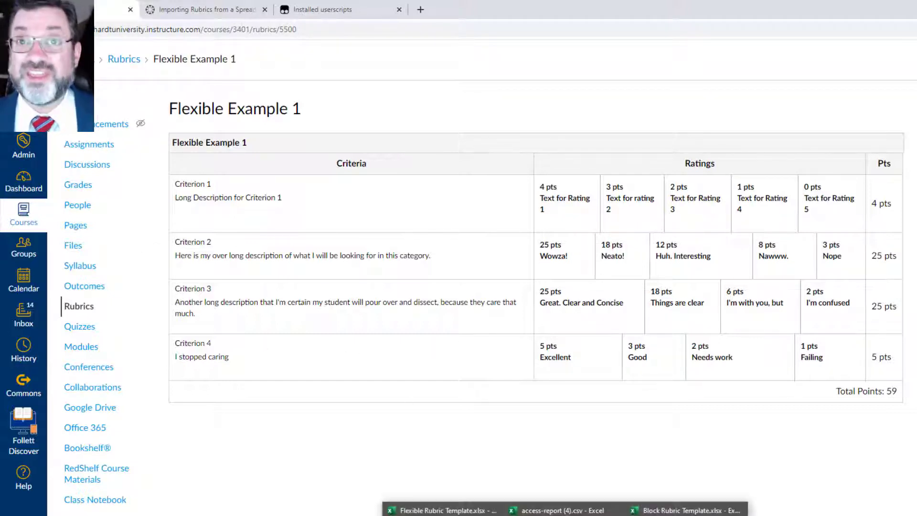
left_click(688, 510)
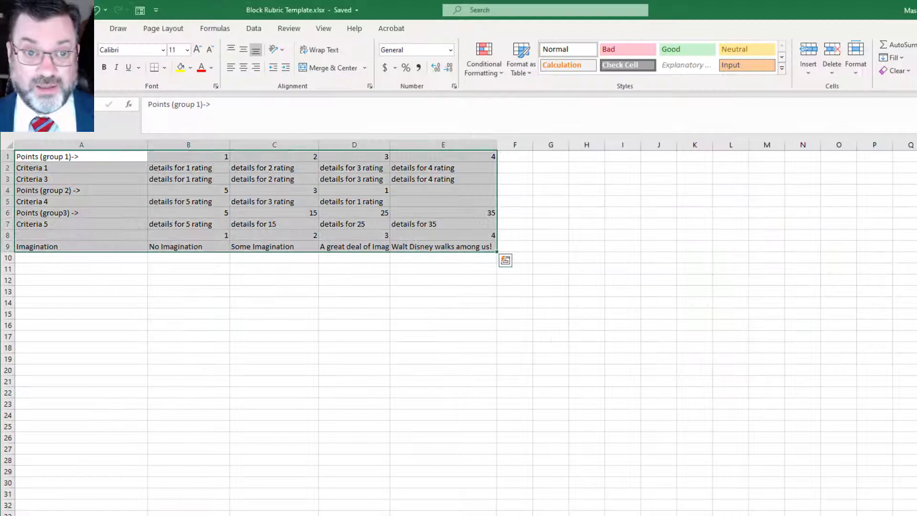
left_click(492, 454)
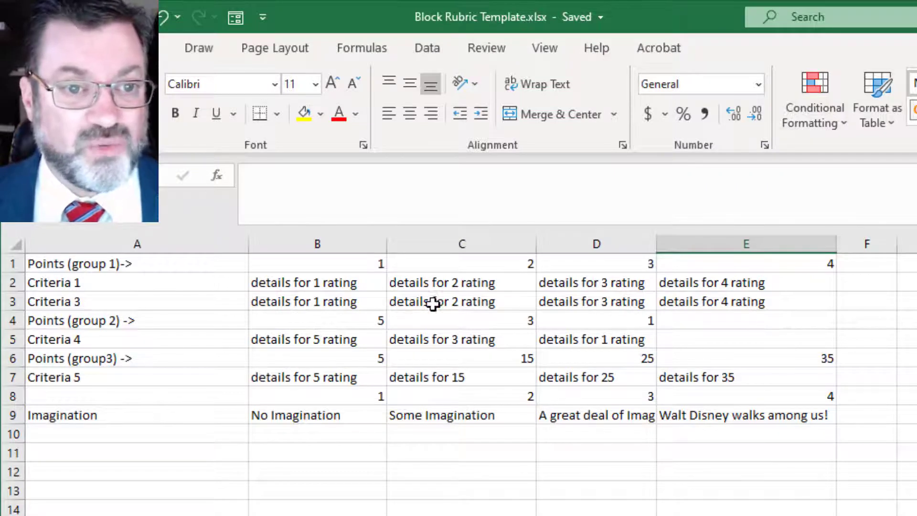
left_click_drag(432, 304, 565, 306)
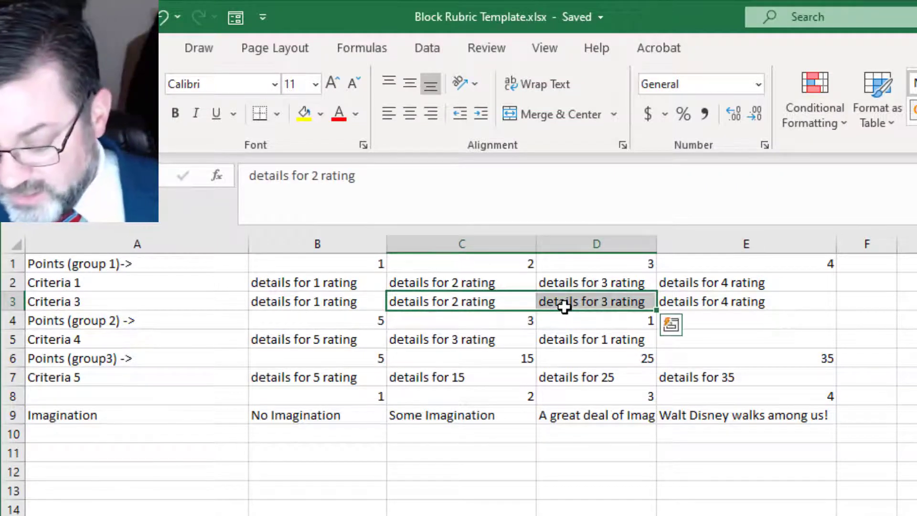
key("Delete")
left_click(459, 303)
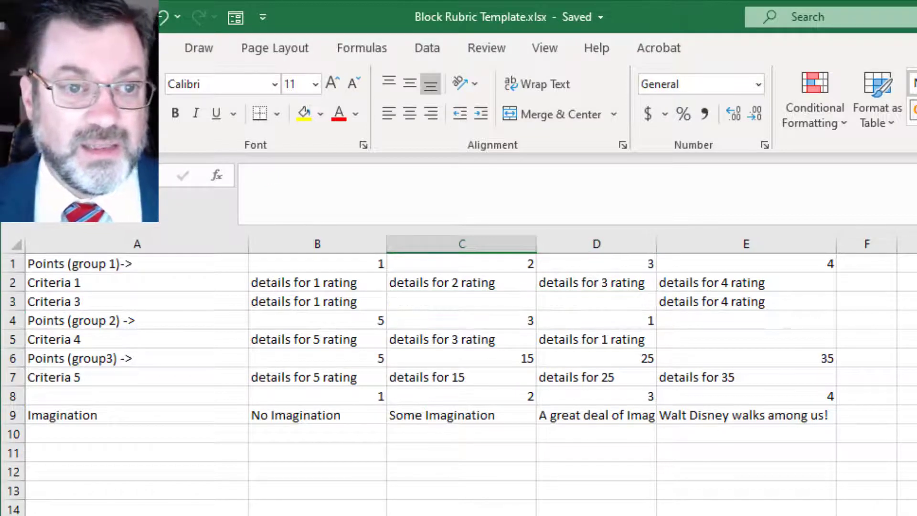
left_click(450, 305)
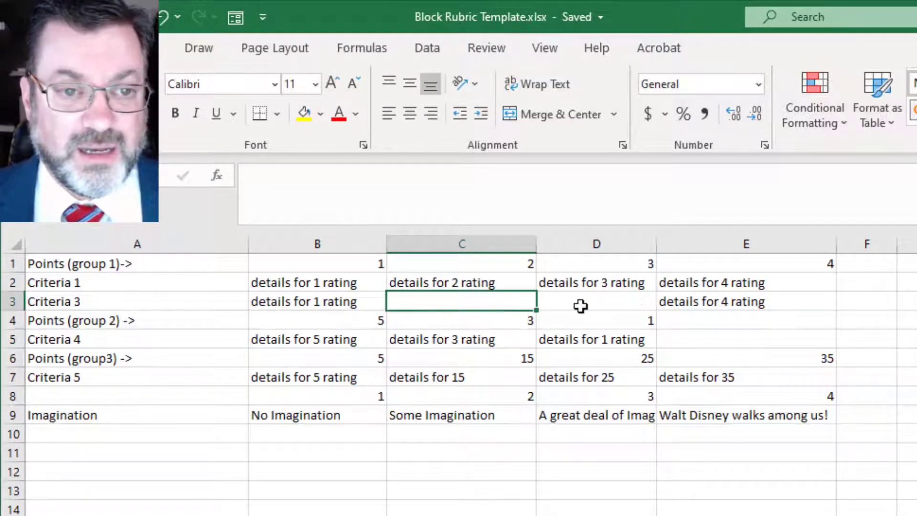
left_click(581, 305)
left_click(499, 298)
left_click(581, 301)
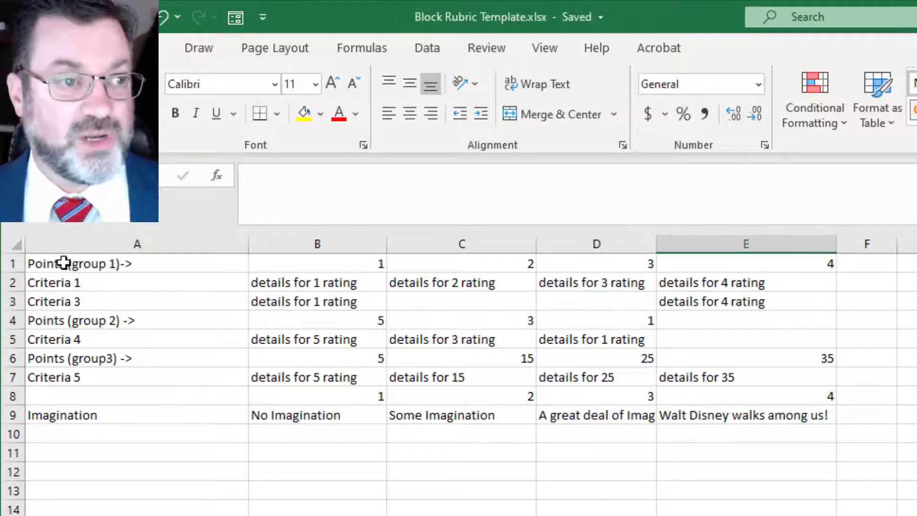
- Copy the block rubric table, cells A1:E9, and switch back to Canvas in Chrome
left_click_drag(66, 262, 773, 415)
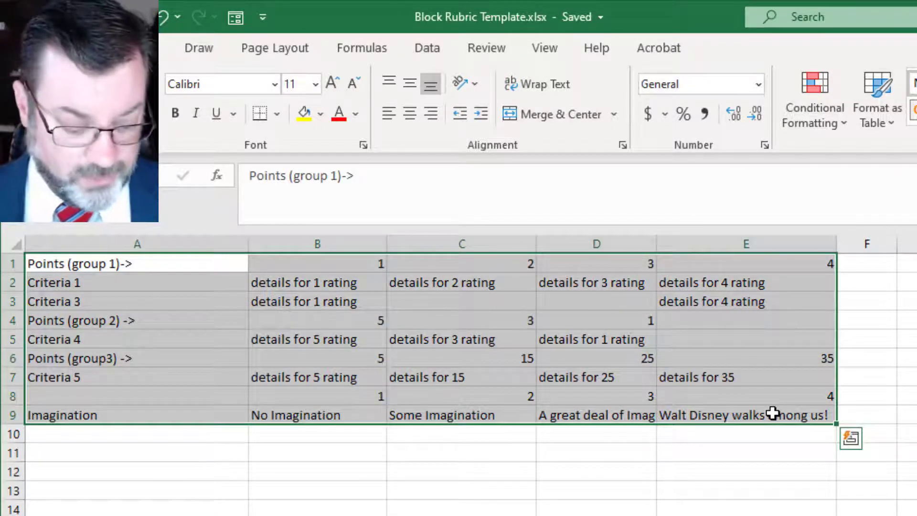
key("ctrl+c")
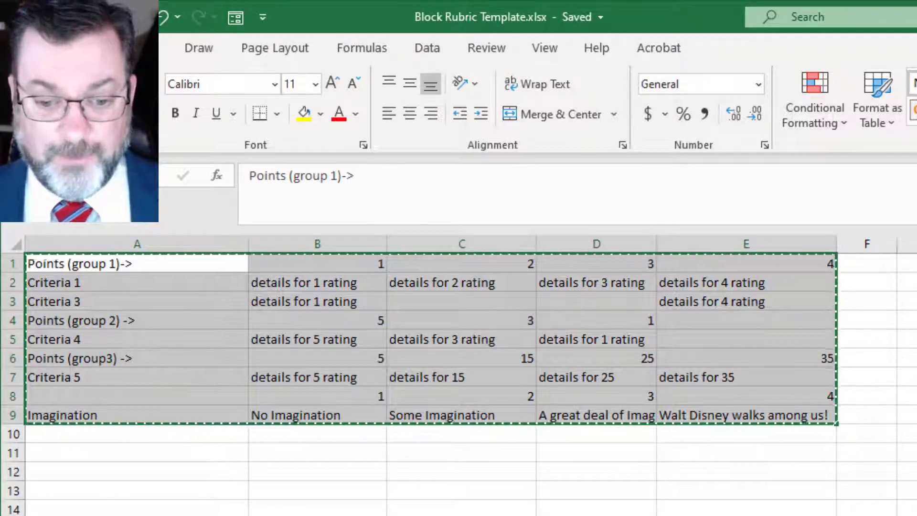
key("alt+Tab")
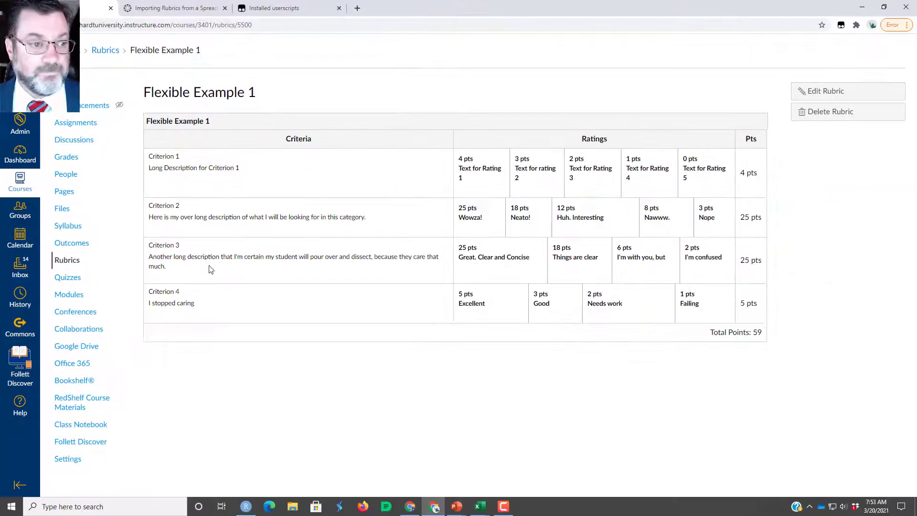
- Return to the Course Rubrics list and start a rubric import titled "Block Example 4"
left_click(67, 260)
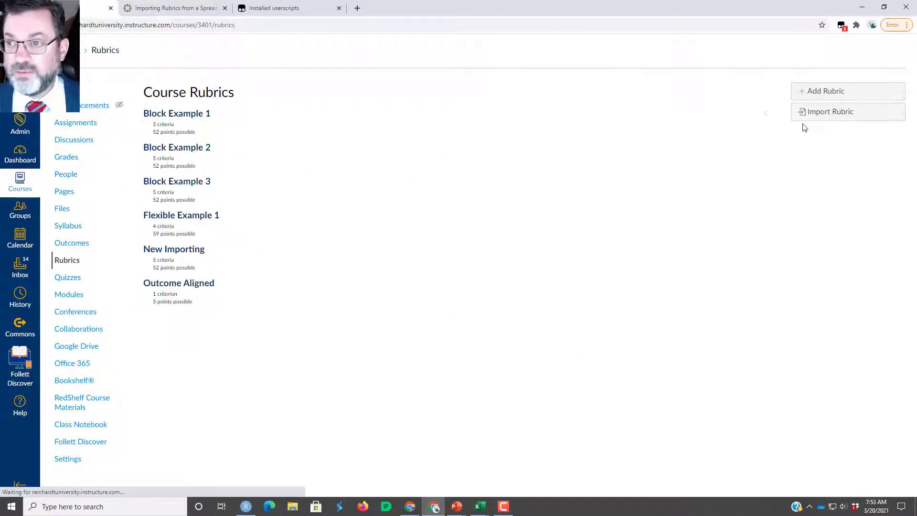
left_click(822, 113)
left_click(190, 248)
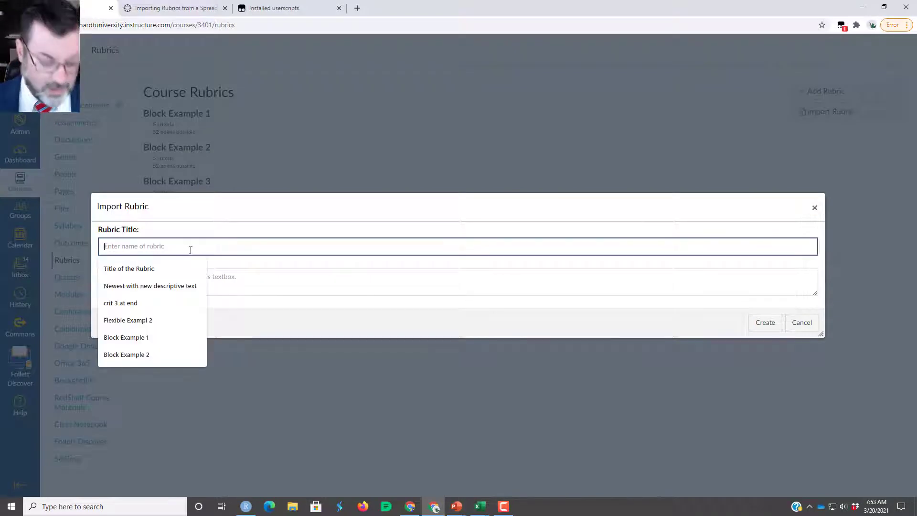
type("Block E")
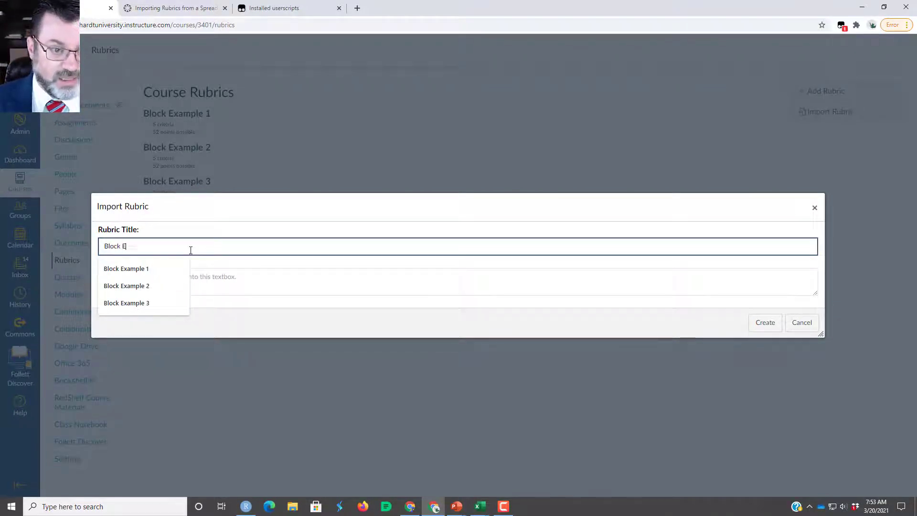
type("xample 4")
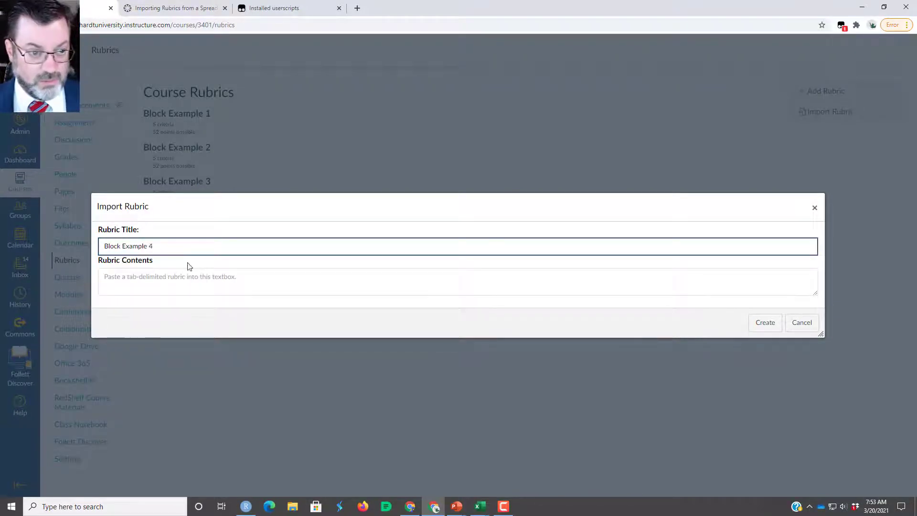
- Paste the copied block table as the rubric contents and create Block Example 4
left_click(169, 282)
key("ctrl+v")
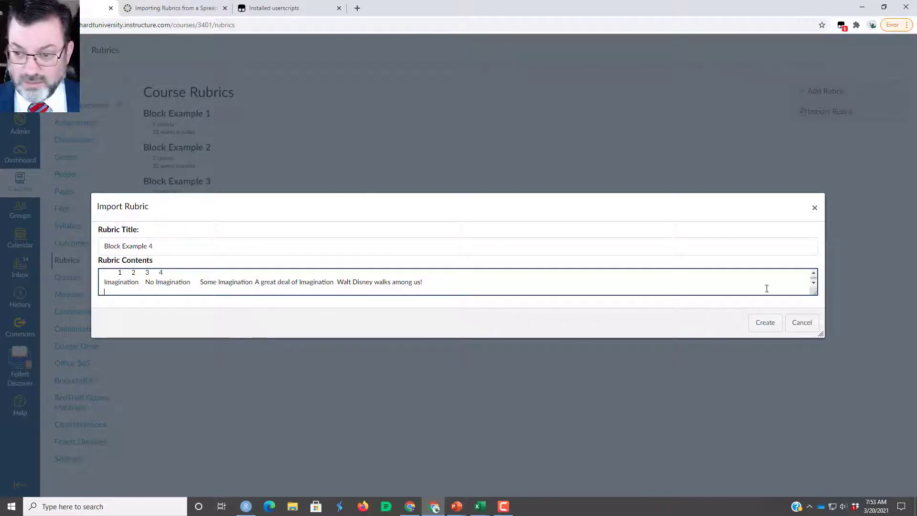
left_click(765, 322)
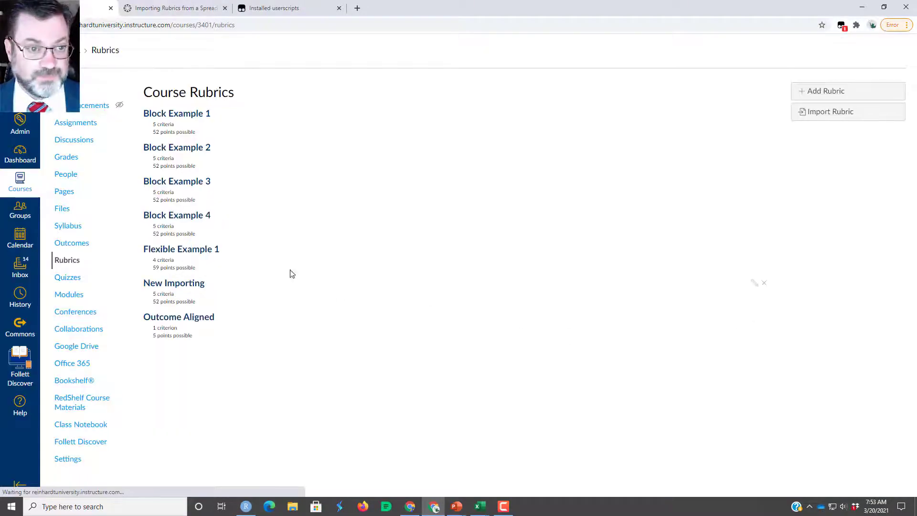
- Open the Block Example 4 rubric to check its criteria and ratings, and switch back to Block Rubric Template.xlsx in Excel
left_click(182, 218)
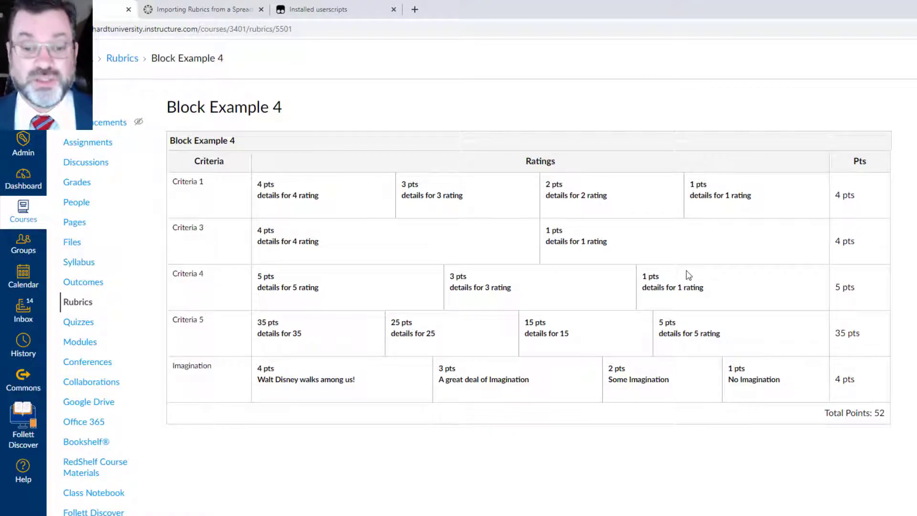
key("alt+Tab")
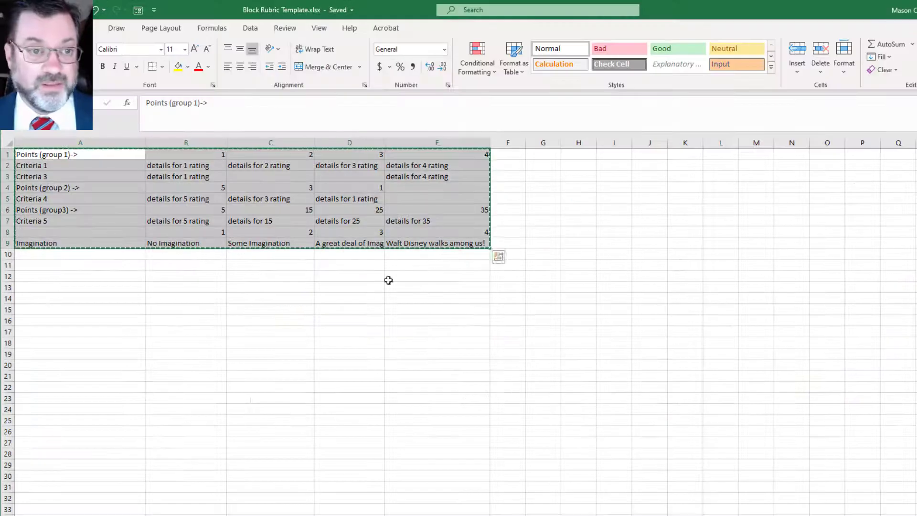
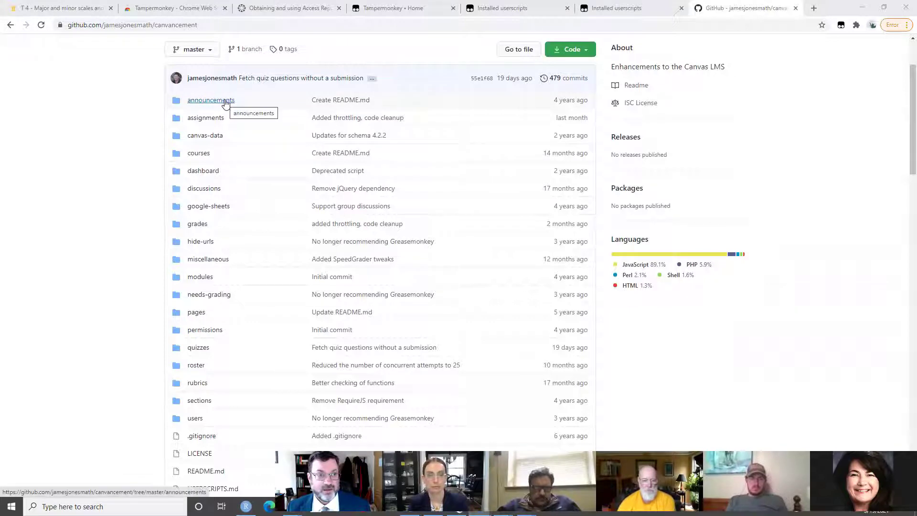
- Review the scripts in the canvancement repository's announcements, assignments and discussions folders, returning to the repository's file list after each
left_click(213, 101)
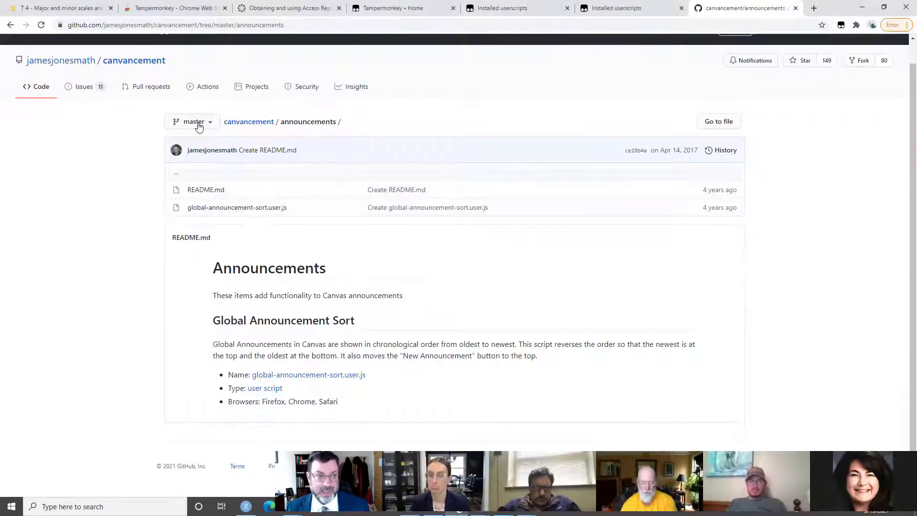
left_click(10, 25)
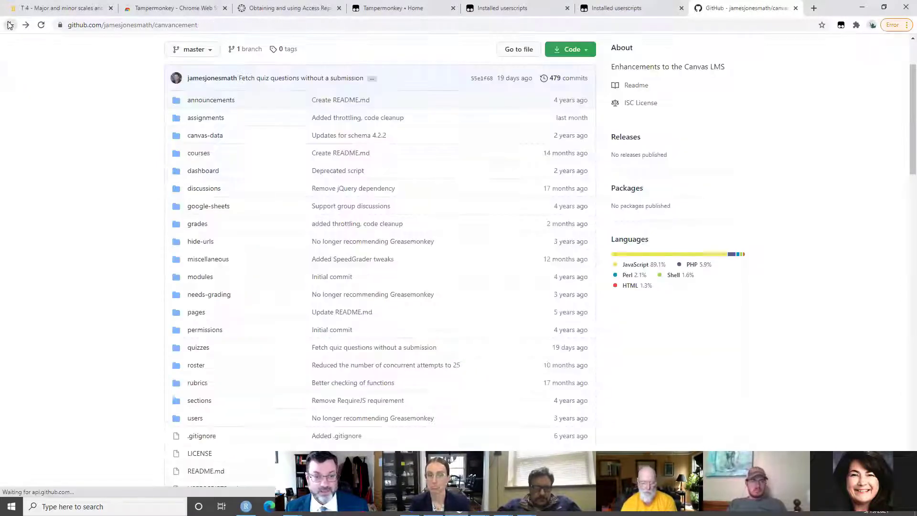
left_click(206, 119)
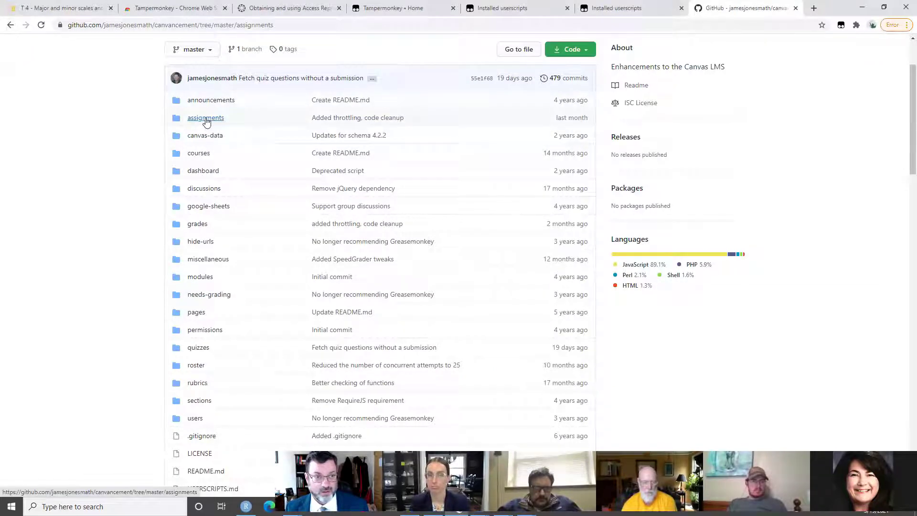
scroll(339, 381, "down", 2)
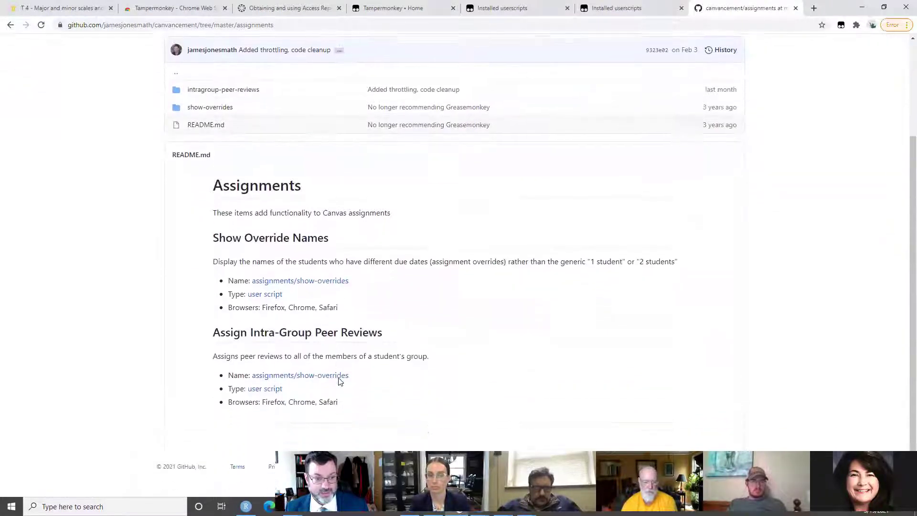
scroll(338, 381, "up", 3)
left_click(10, 25)
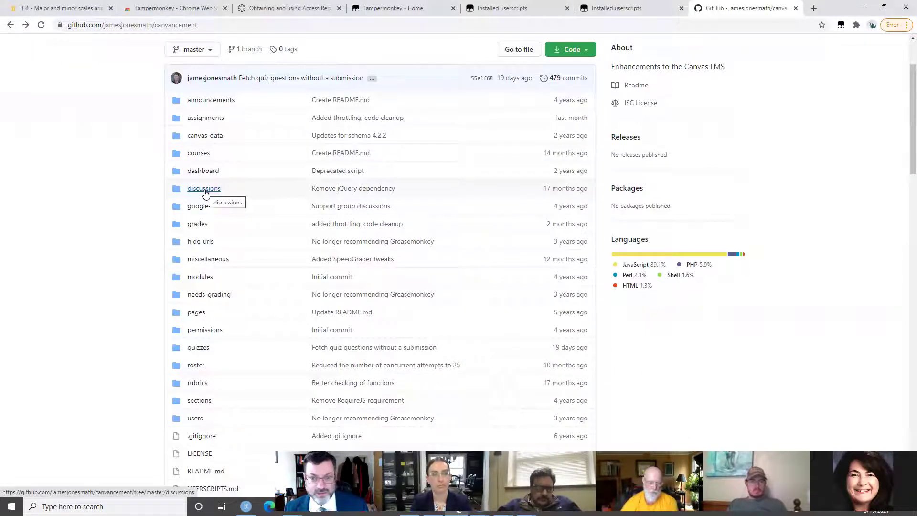
left_click(204, 190)
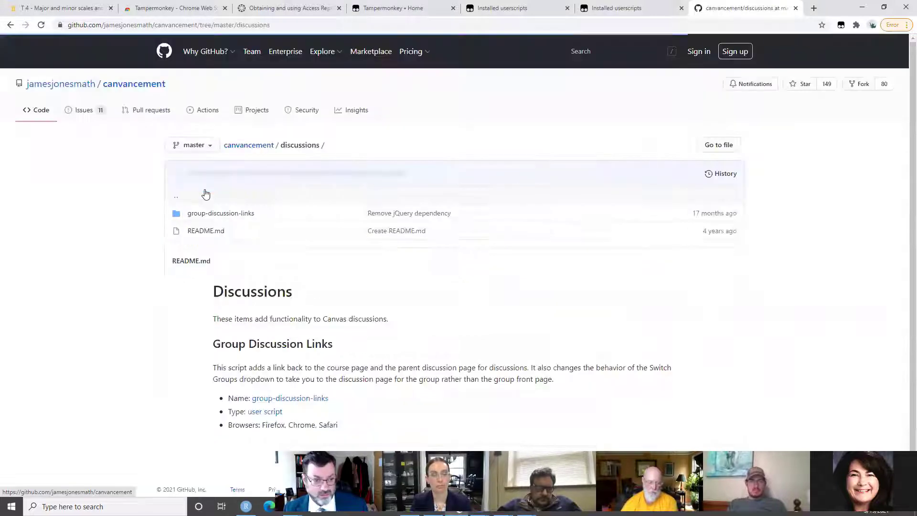
scroll(298, 352, "down", 1)
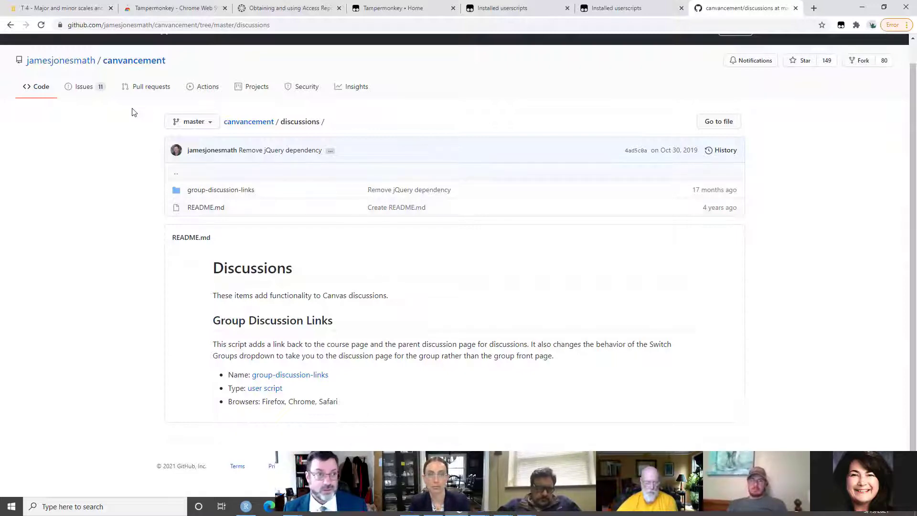
left_click(11, 25)
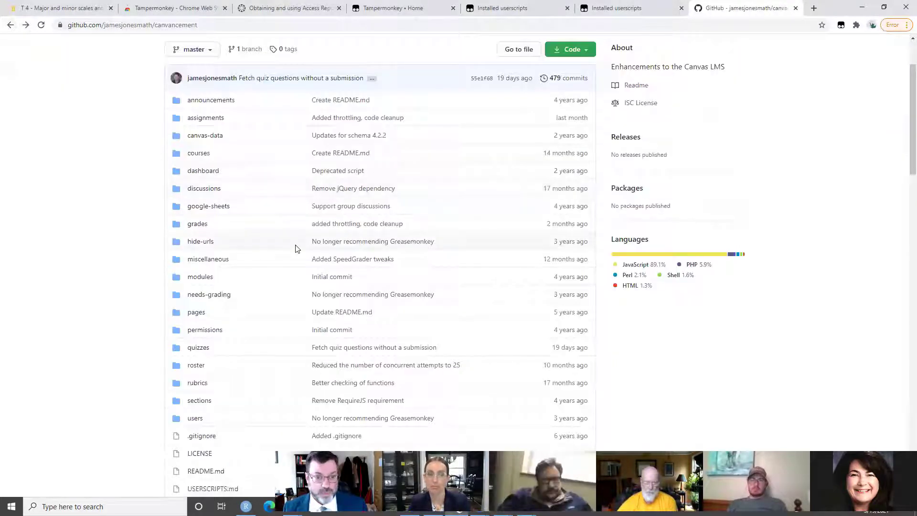
- Review the needs-grading folder's README and the rubrics folder's README in the canvancement repository
scroll(282, 249, "down", 1)
scroll(283, 249, "down", 1)
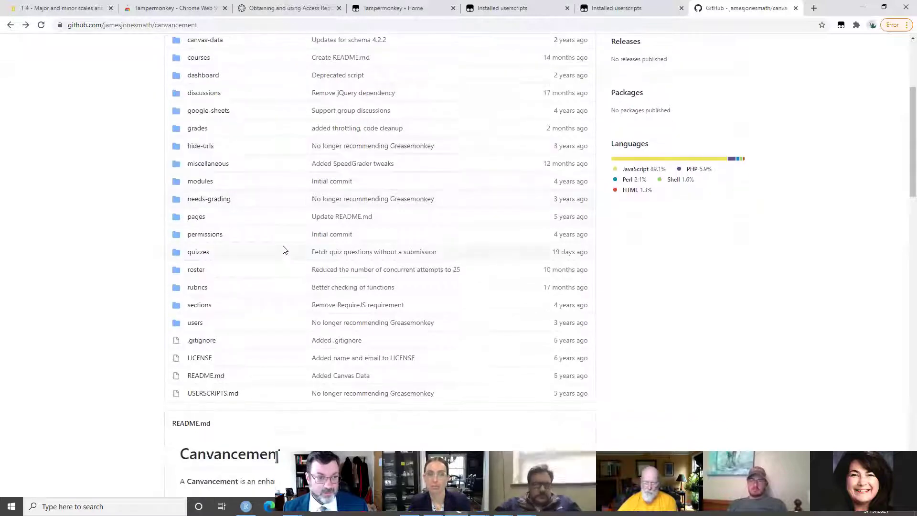
left_click(208, 200)
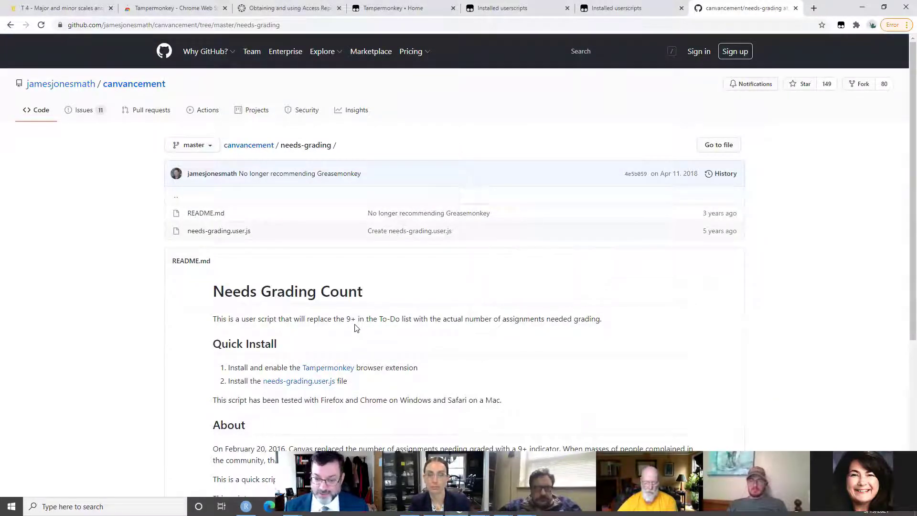
scroll(355, 327, "down", 1)
scroll(354, 328, "up", 1)
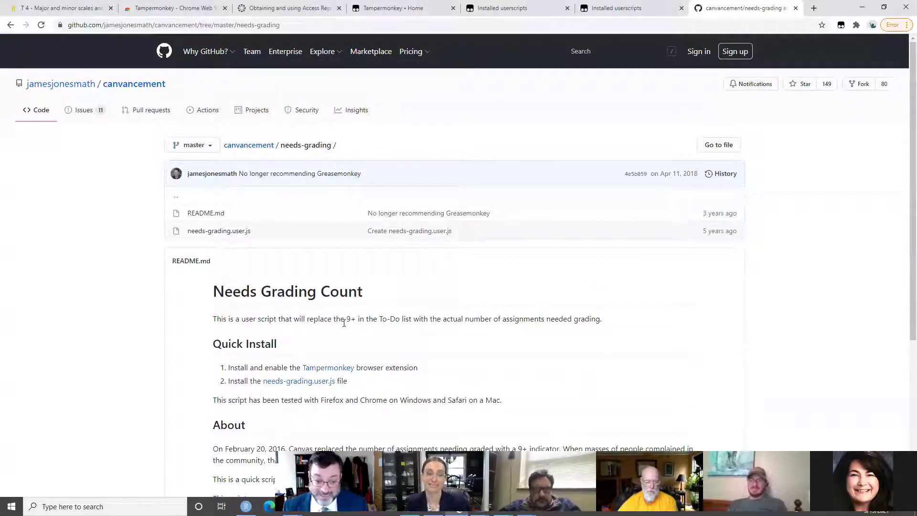
left_click(11, 25)
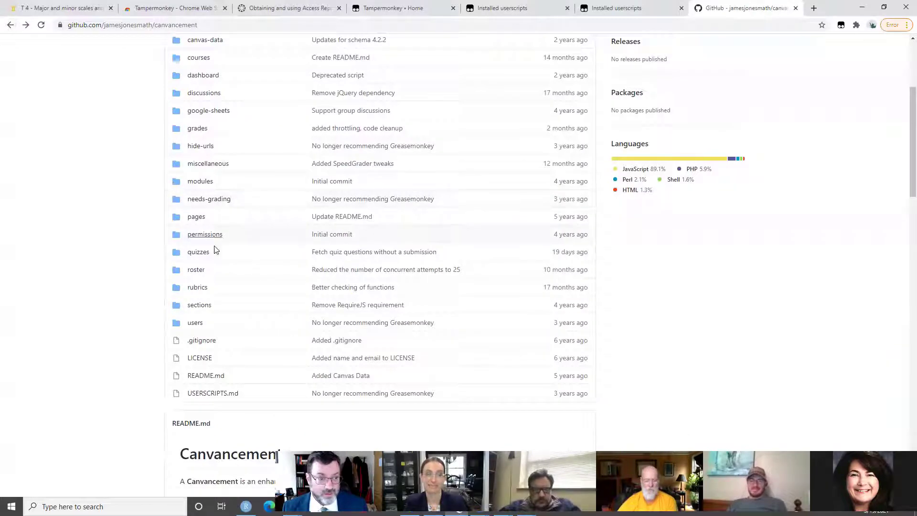
left_click(203, 290)
scroll(281, 302, "down", 2)
scroll(307, 296, "down", 1)
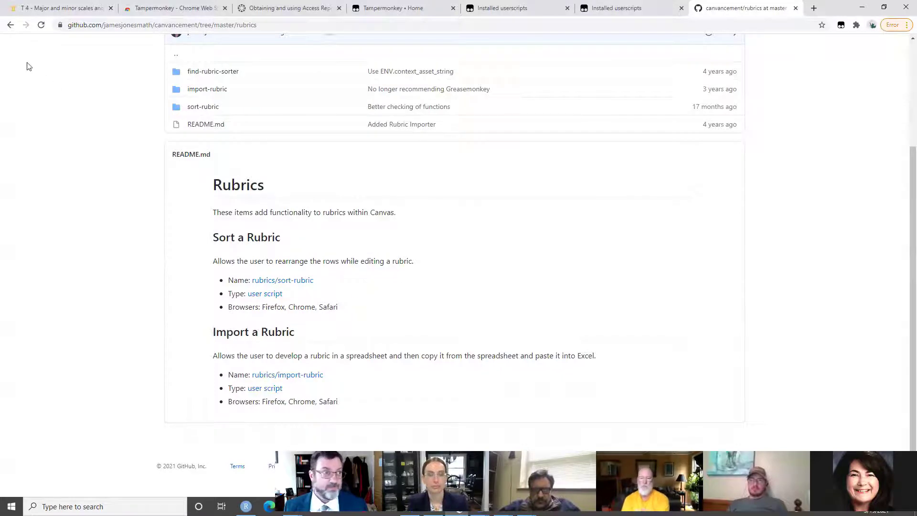
scroll(33, 71, "up", 3)
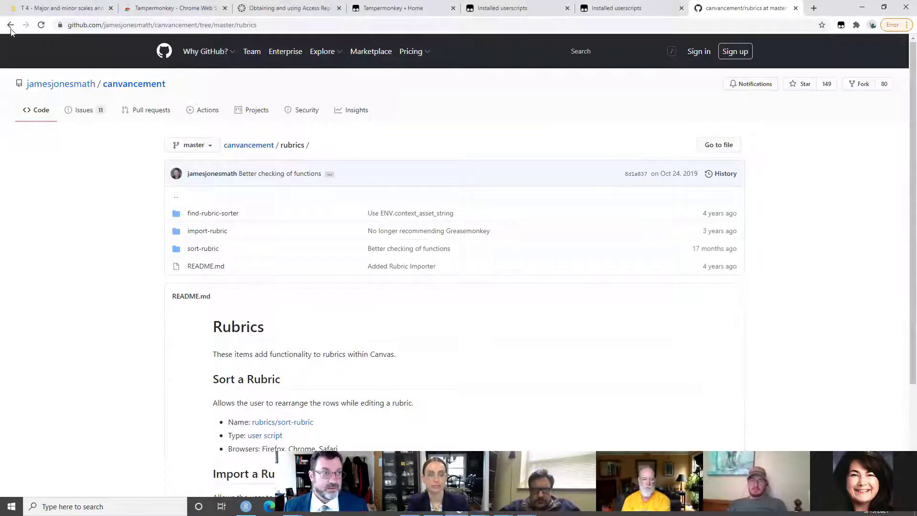
- Go back to the Google results, reopen the canvancement GitHub repository from them and select its web address
left_click(11, 26)
left_click(10, 26)
left_click(11, 26)
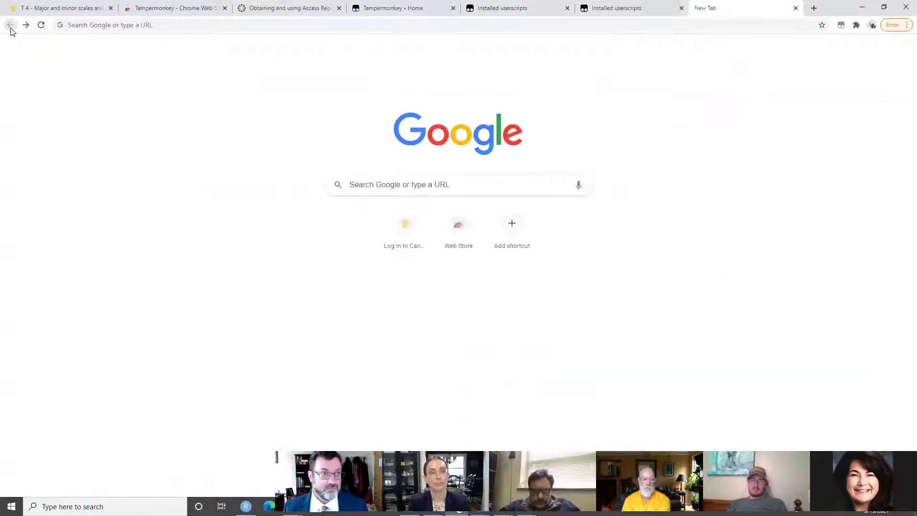
left_click(25, 26)
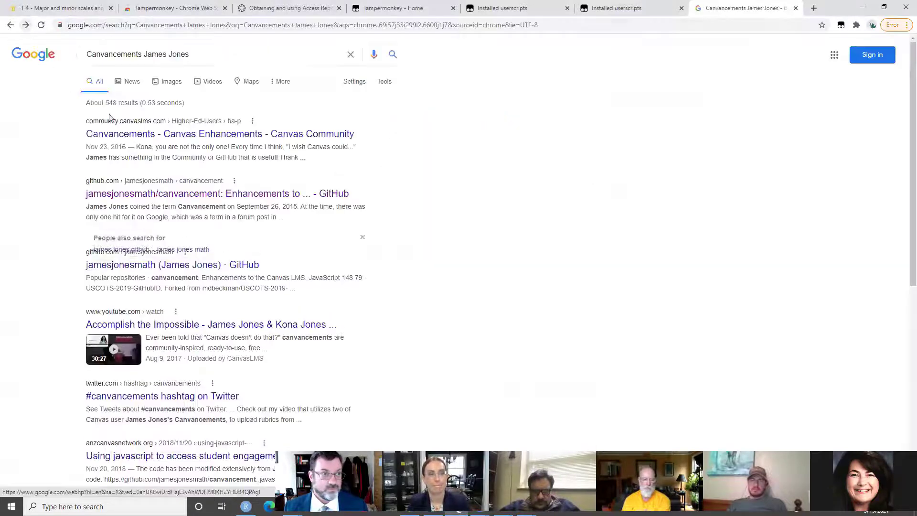
left_click(130, 196)
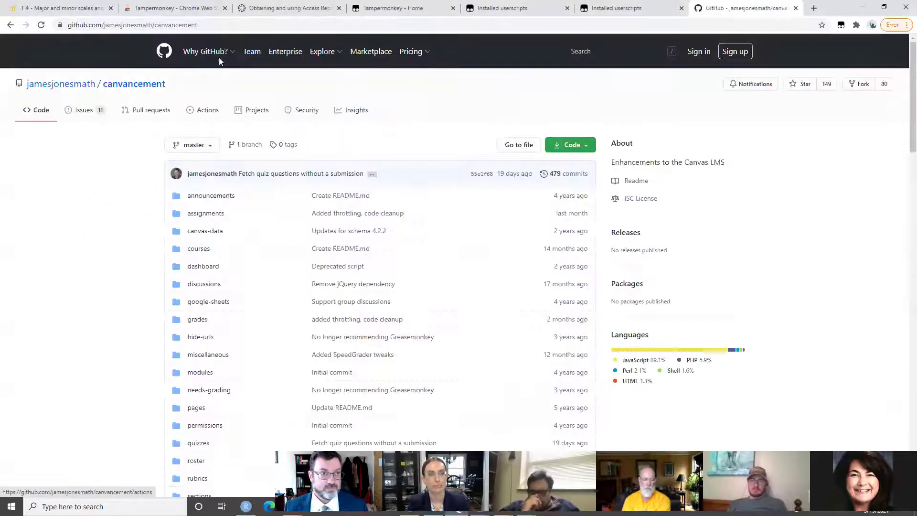
left_click(226, 24)
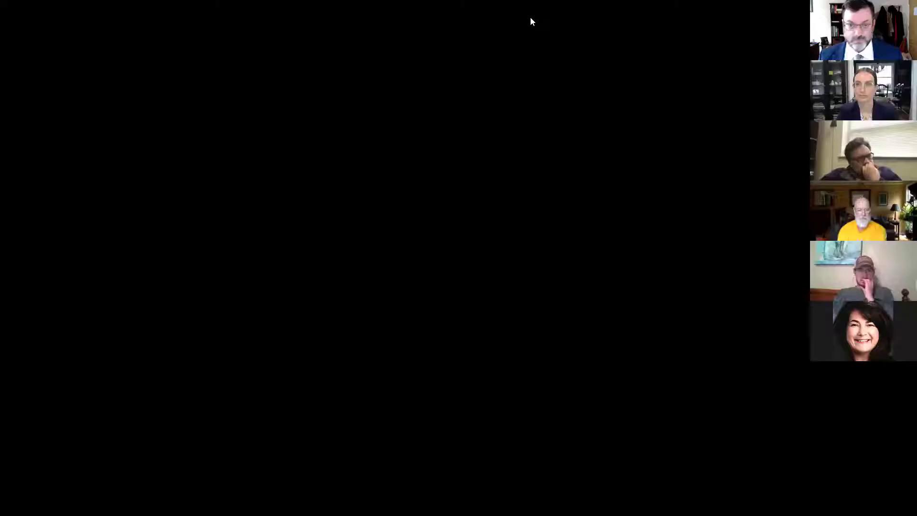
- Switch to access-report (4).csv in Excel and clear the filter from the table's Title column
key("alt+Tab")
key("alt+Tab")
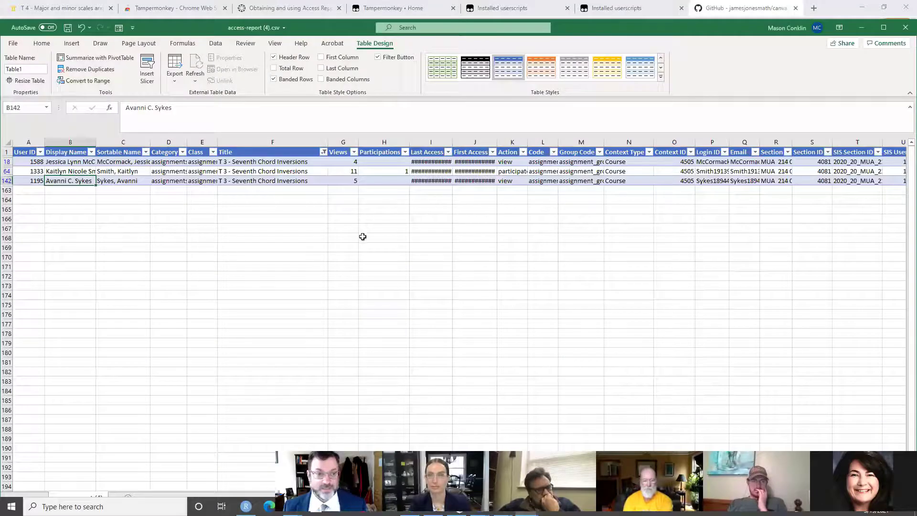
left_click(323, 152)
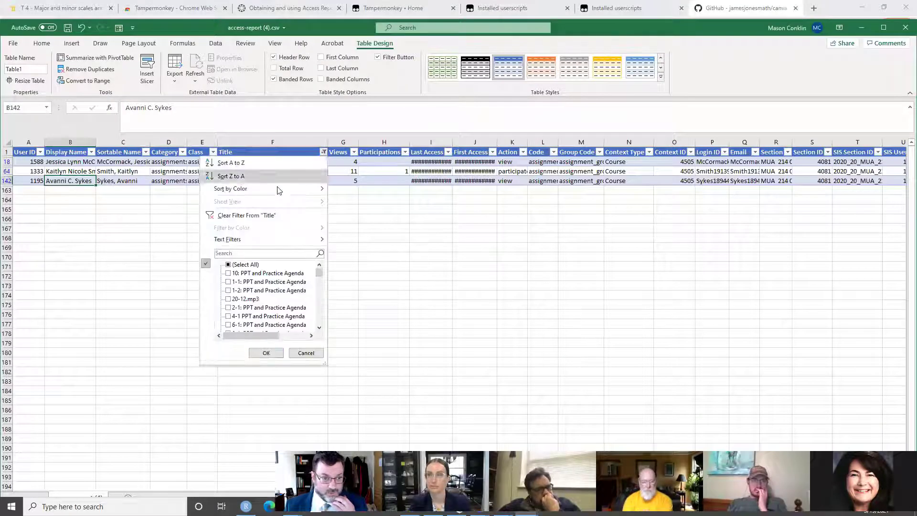
left_click(234, 219)
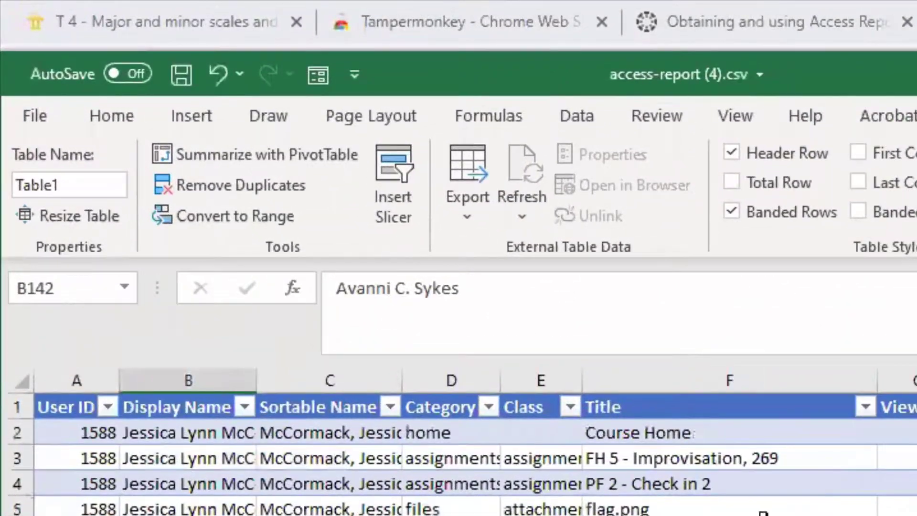
- Create a PivotTable from Table1 on a new worksheet and maximize the Excel window
left_click(193, 109)
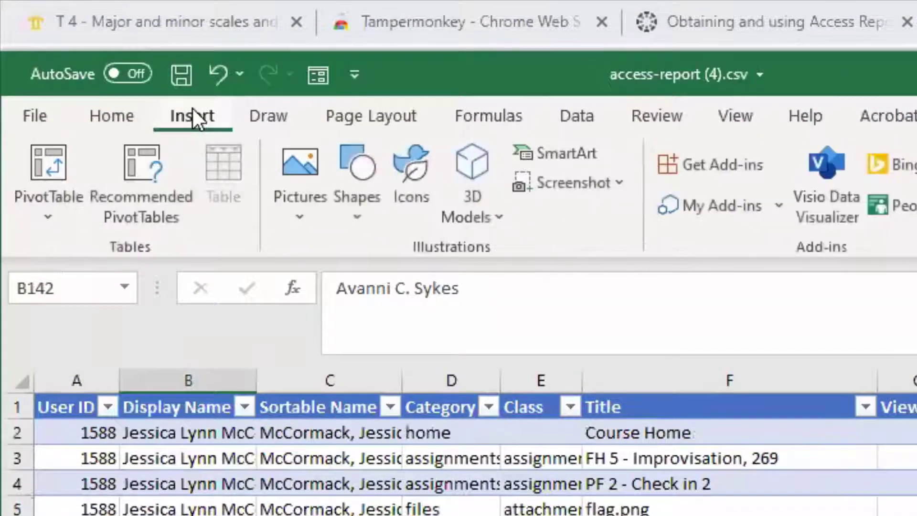
left_click(47, 162)
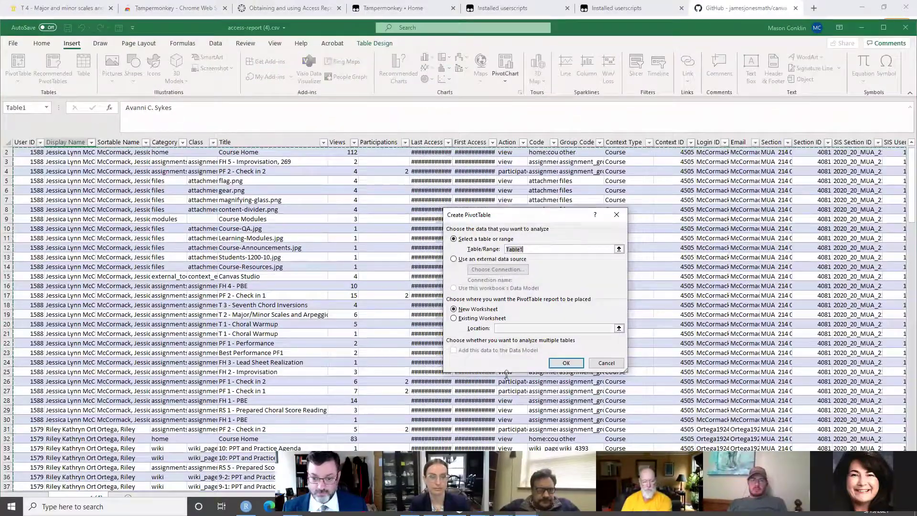
left_click(566, 363)
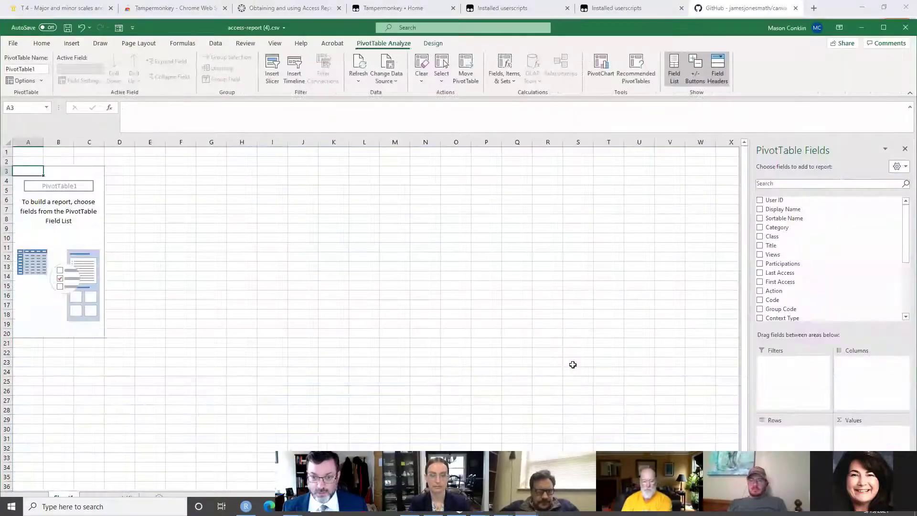
double_click(696, 26)
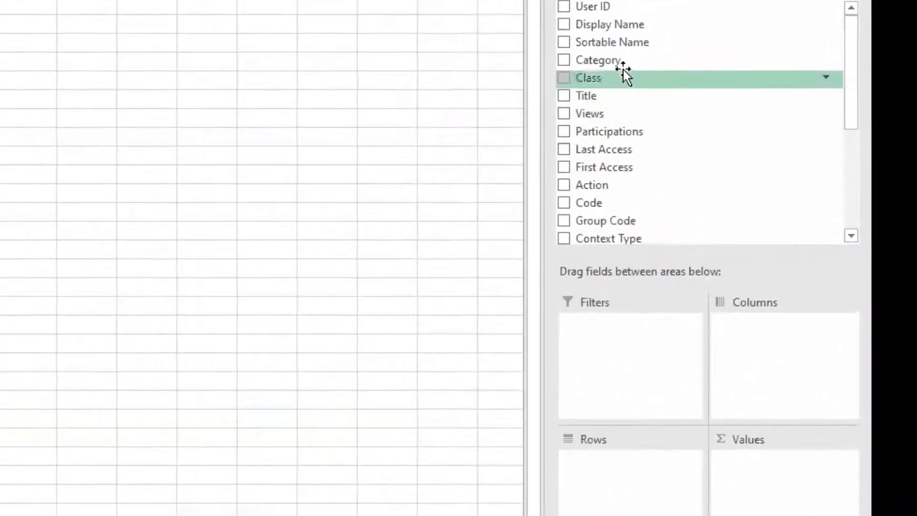
- Set up the PivotTable with Title as the filter and Sortable Name followed by Last Access as the rows
left_click_drag(614, 46, 601, 460)
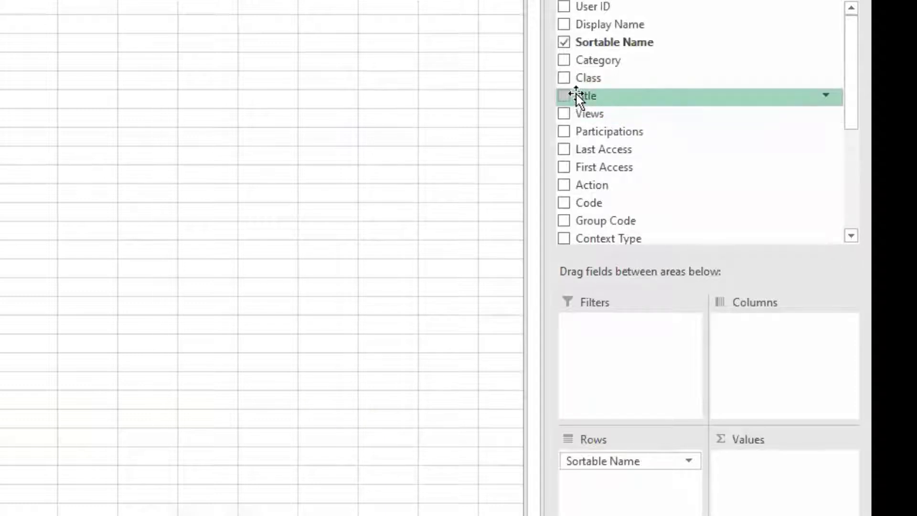
left_click_drag(585, 97, 586, 320)
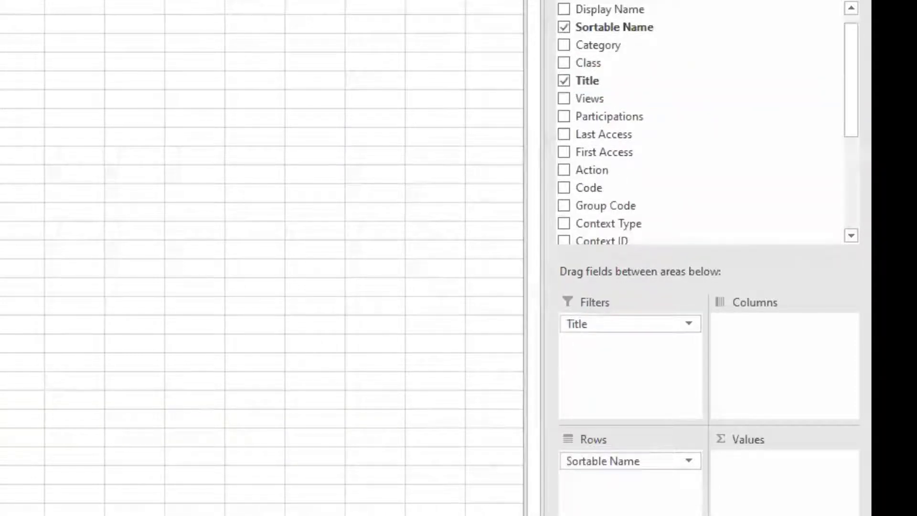
scroll(640, 162, "down", 1)
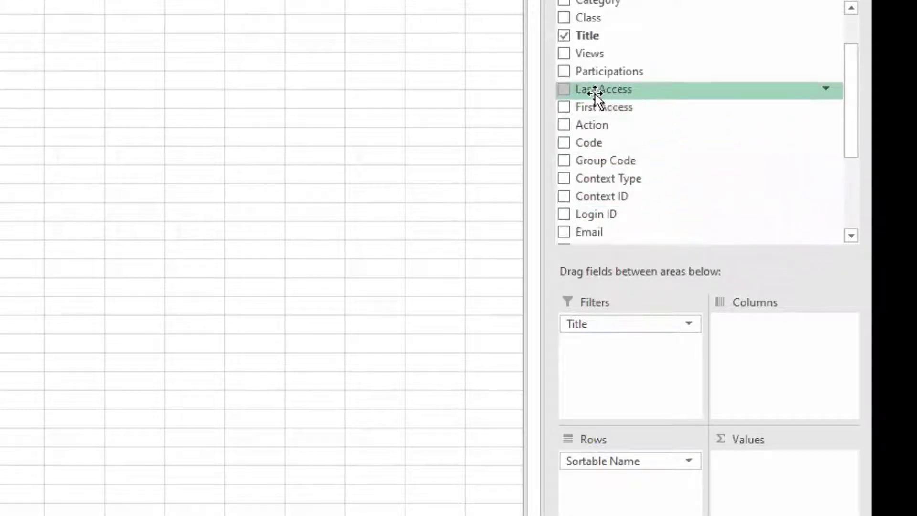
left_click_drag(592, 94, 761, 470)
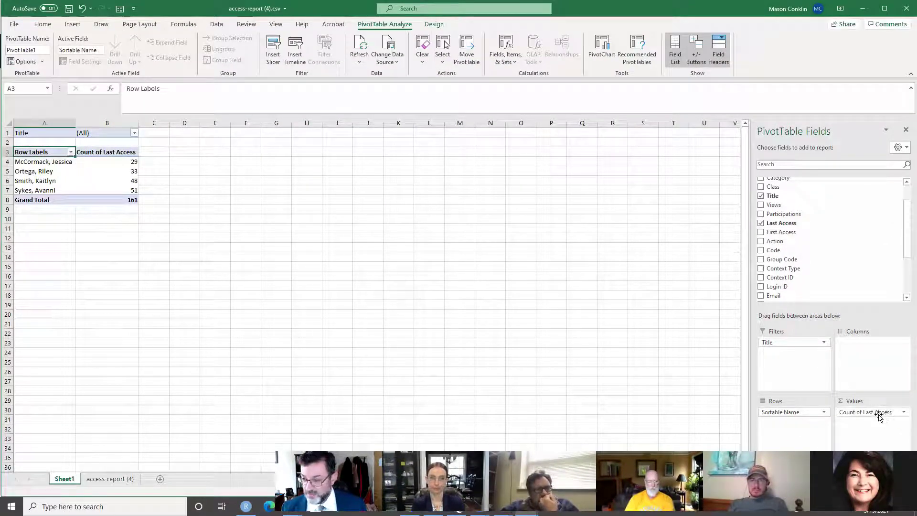
mouse_move(879, 413)
left_mouse_down()
mouse_move(855, 430)
mouse_move(815, 436)
mouse_move(845, 413)
mouse_move(865, 414)
left_mouse_up()
left_click_drag(865, 413, 794, 427)
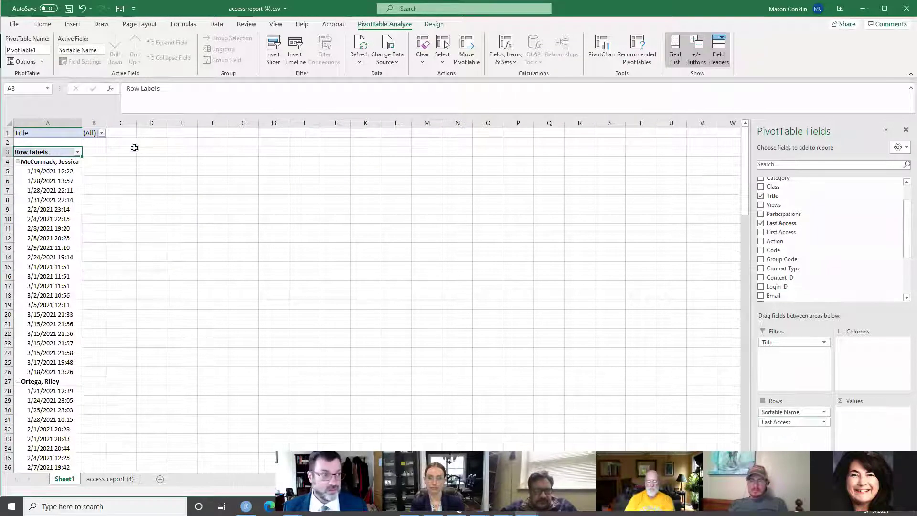
- Filter the PivotTable's Title field to 8-1: PPT and Practice Agenda
left_click(101, 134)
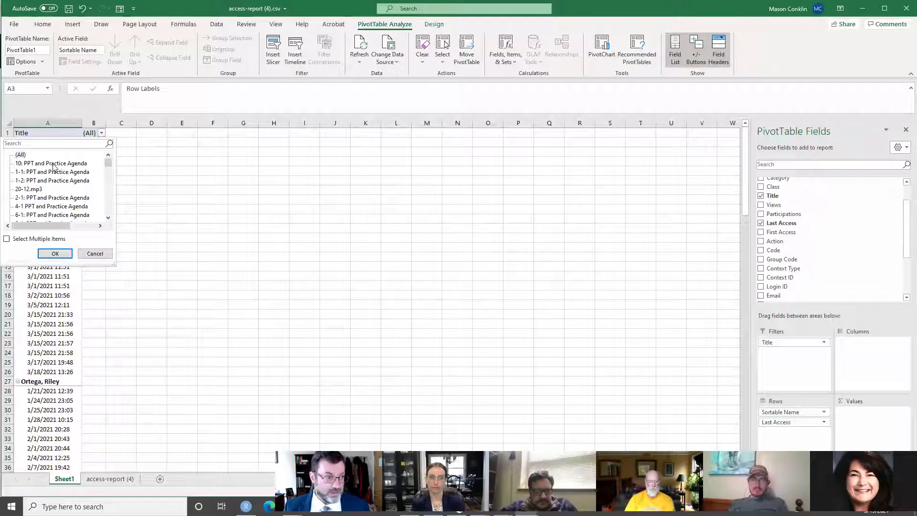
scroll(36, 190, "down", 10)
scroll(34, 193, "down", 2)
scroll(39, 192, "up", 5)
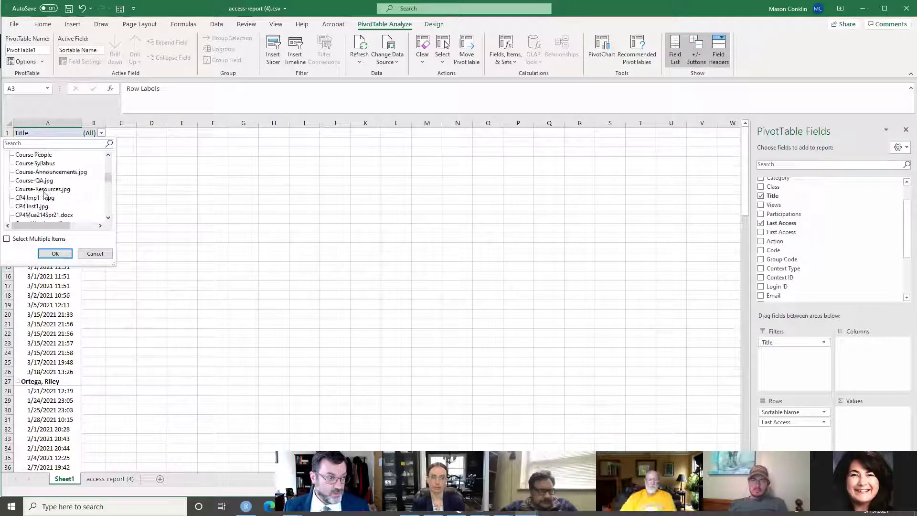
scroll(44, 193, "up", 1)
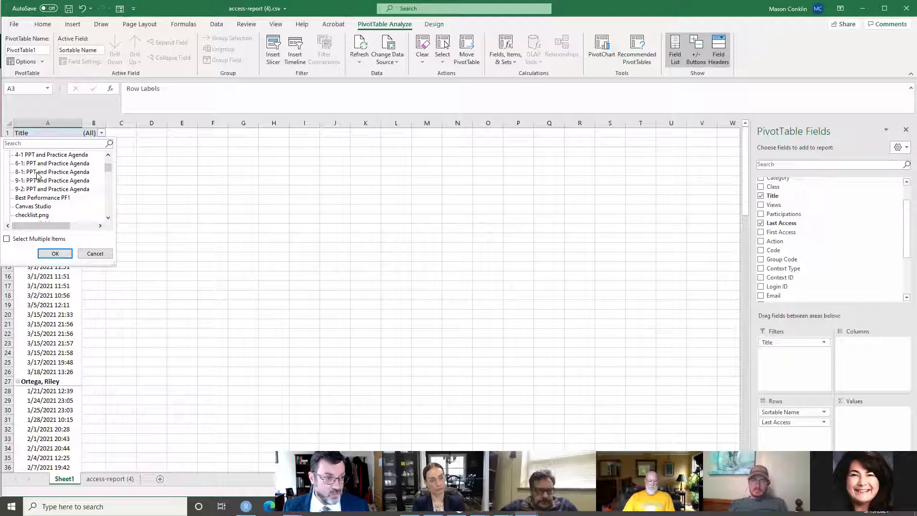
left_click(38, 174)
left_click(55, 253)
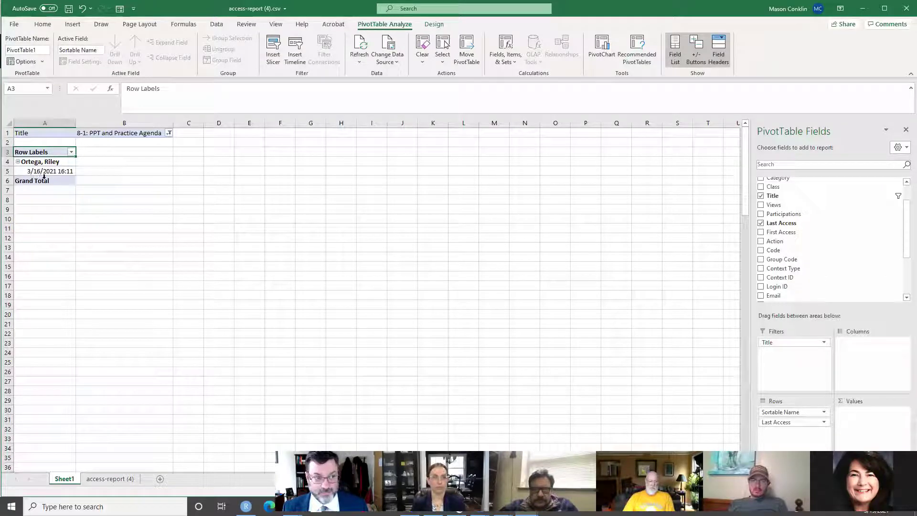
- Remove Last Access from the PivotTable rows, add Views as the summed values, and filter Title to FH 4 - PBE
left_click_drag(789, 428, 822, 294)
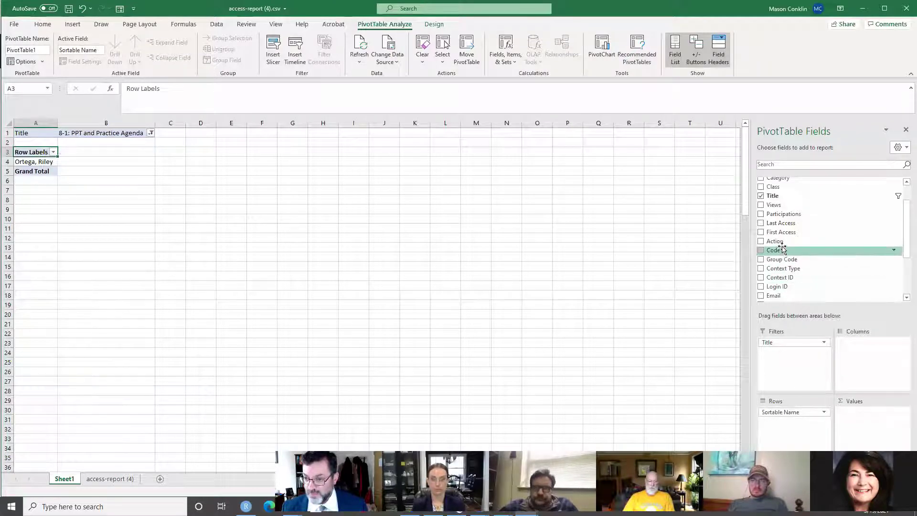
left_click_drag(774, 206, 863, 415)
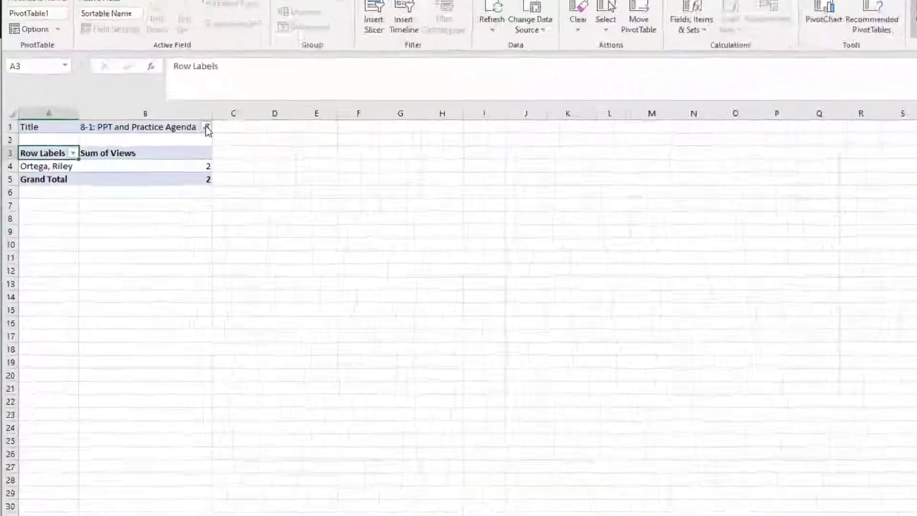
left_click(150, 132)
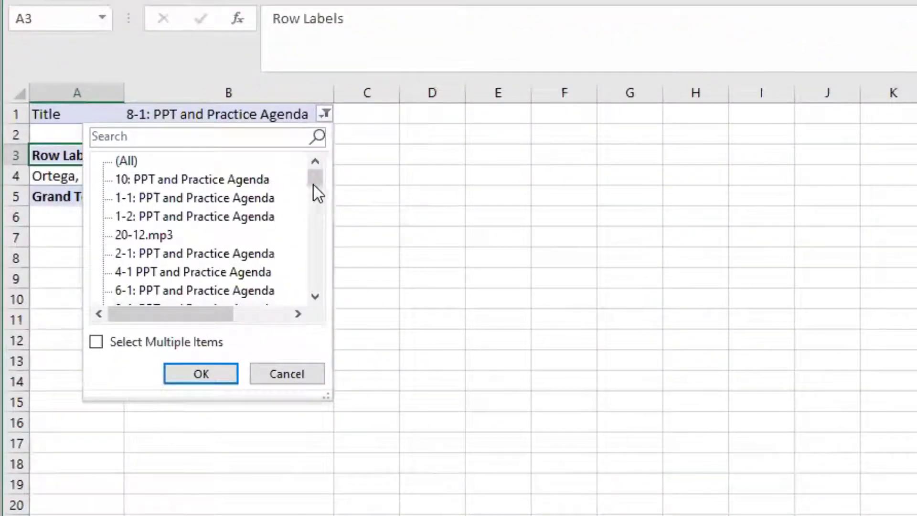
left_click_drag(315, 182, 315, 226)
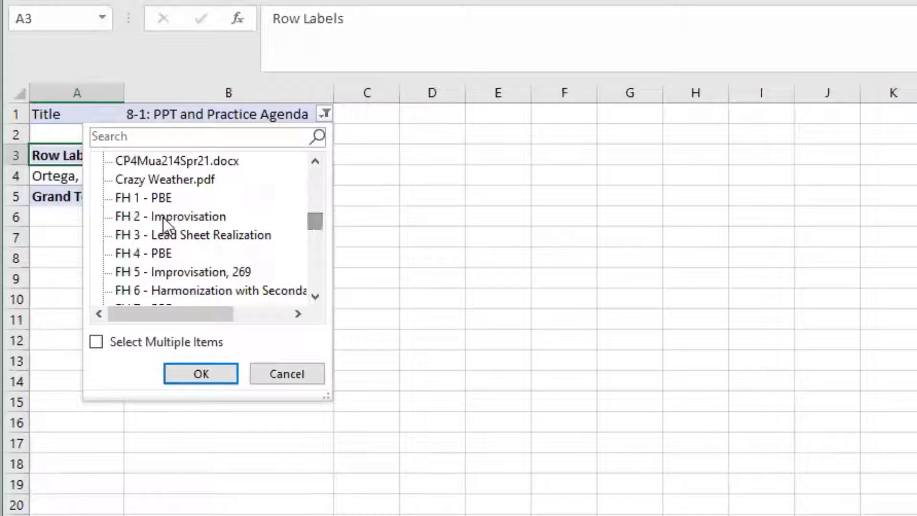
left_click(131, 253)
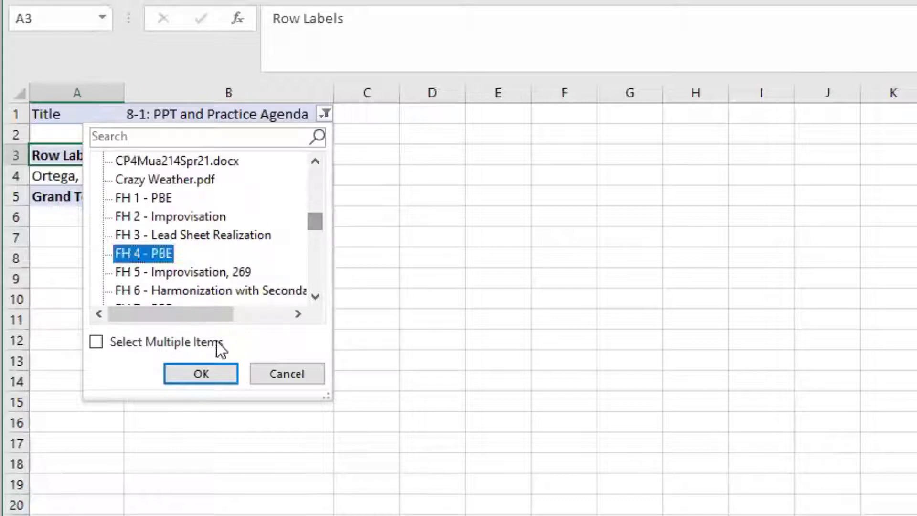
left_click(206, 374)
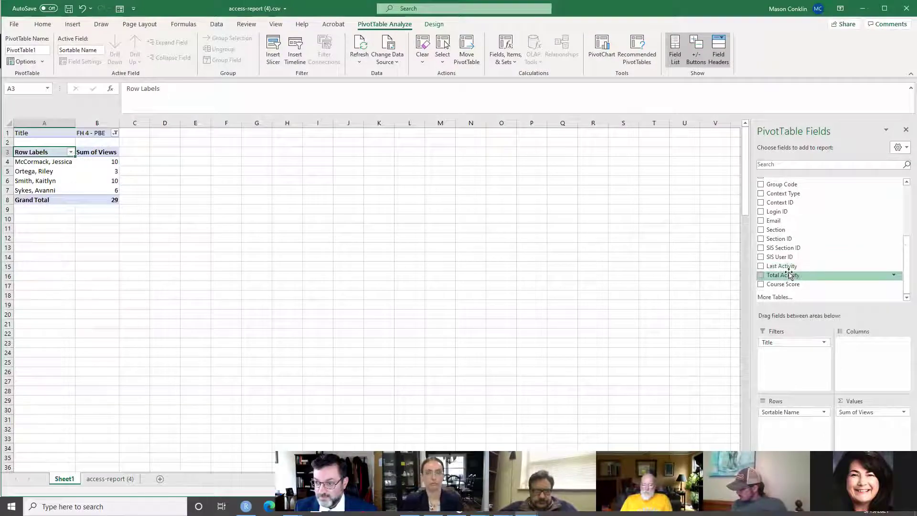
- Add Last Activity as a second PivotTable filter and set both Title and Last Activity to (All)
left_click_drag(786, 269, 783, 351)
left_click(115, 143)
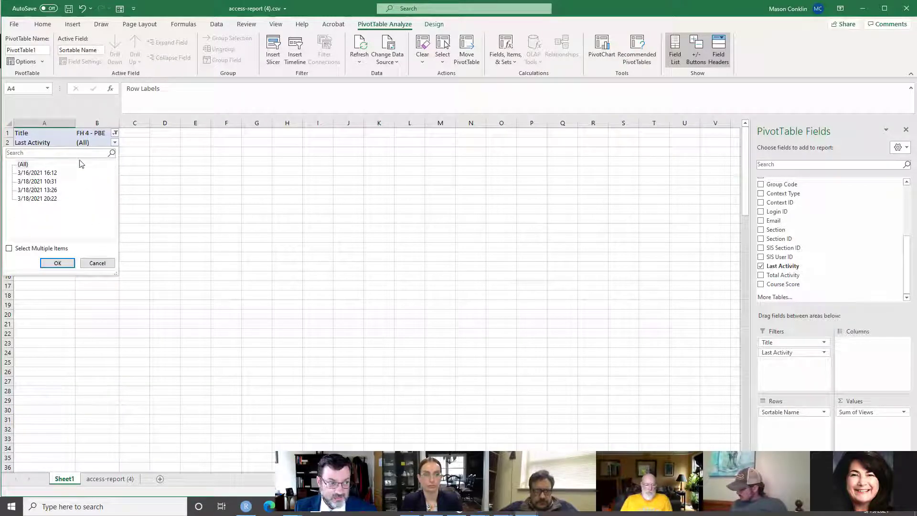
left_click(114, 132)
left_click(114, 133)
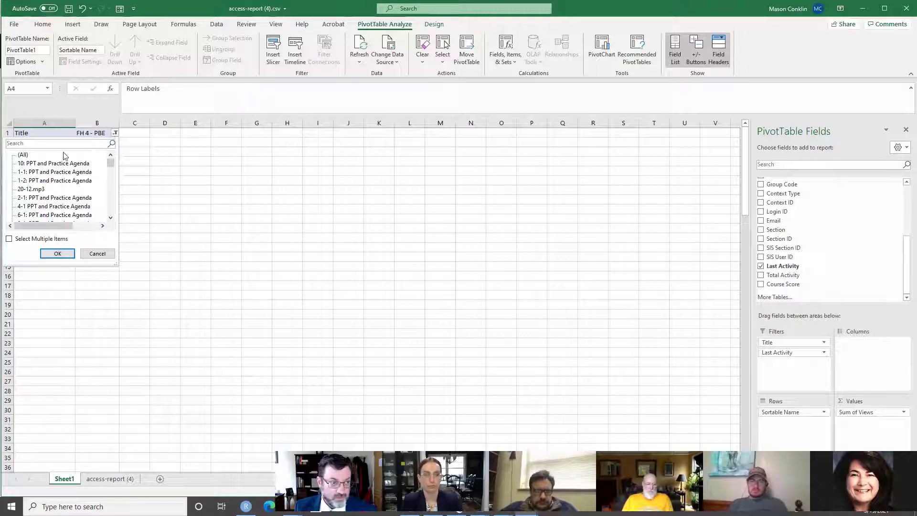
left_click(23, 155)
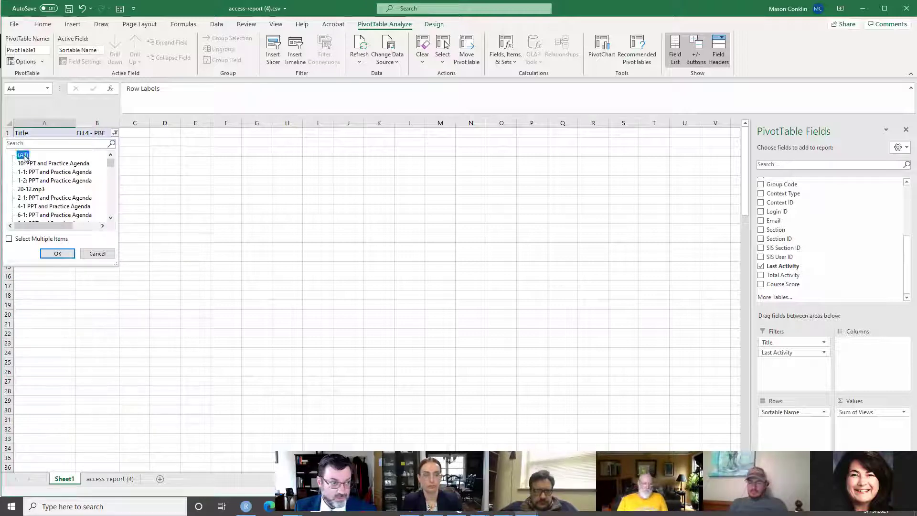
left_click(54, 254)
left_click(115, 144)
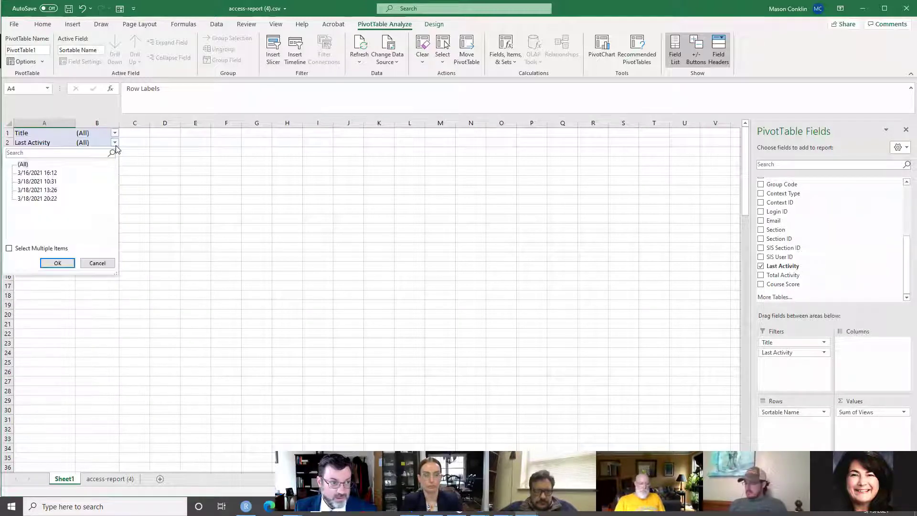
left_click(23, 165)
left_click(57, 263)
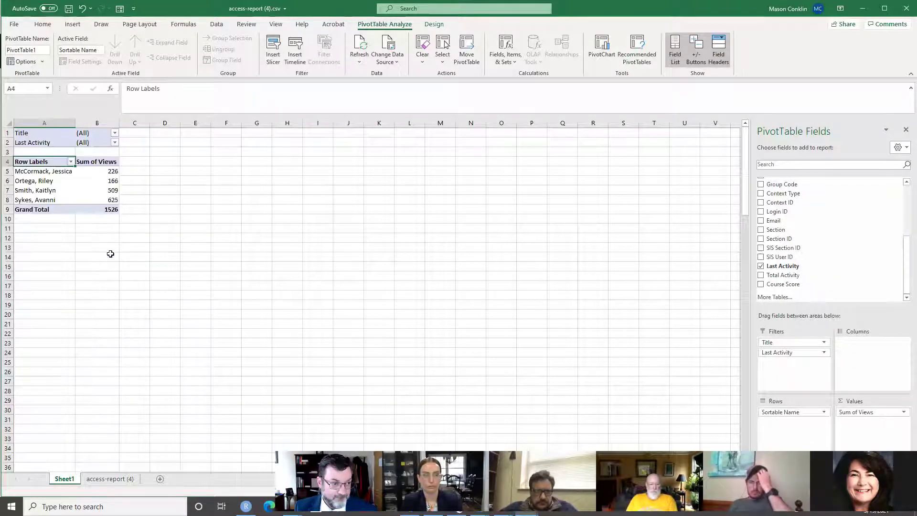
- Replace the Last Activity filter with Total Activity, check its entries, and make Total Activity the summed values instead of Views
left_click(115, 143)
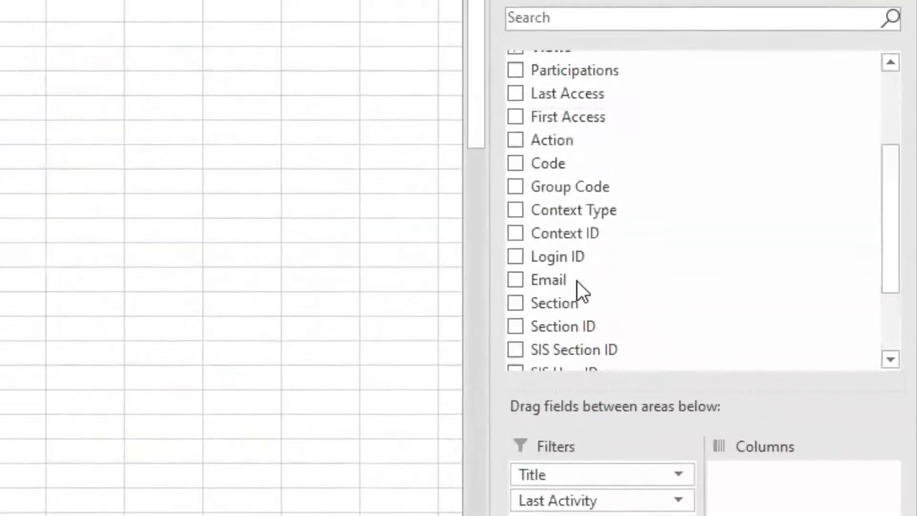
scroll(577, 281, "down", 3)
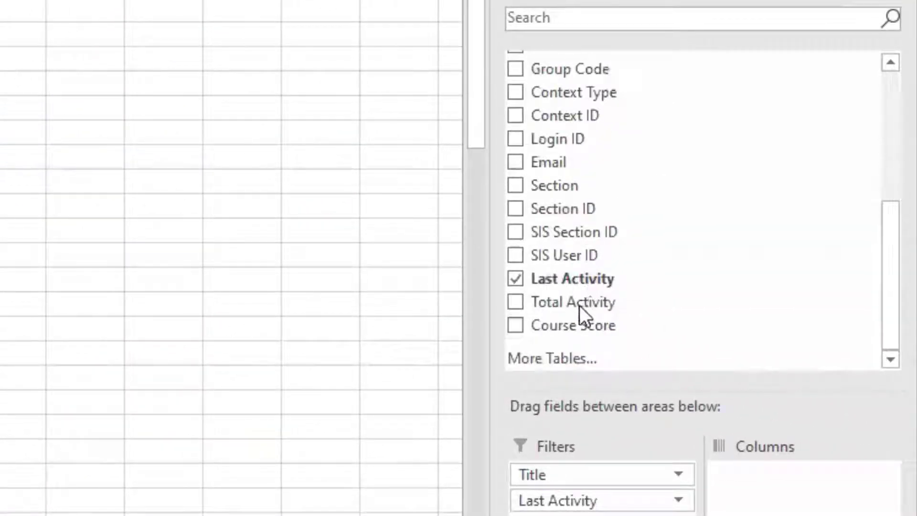
left_click_drag(594, 303, 347, 437)
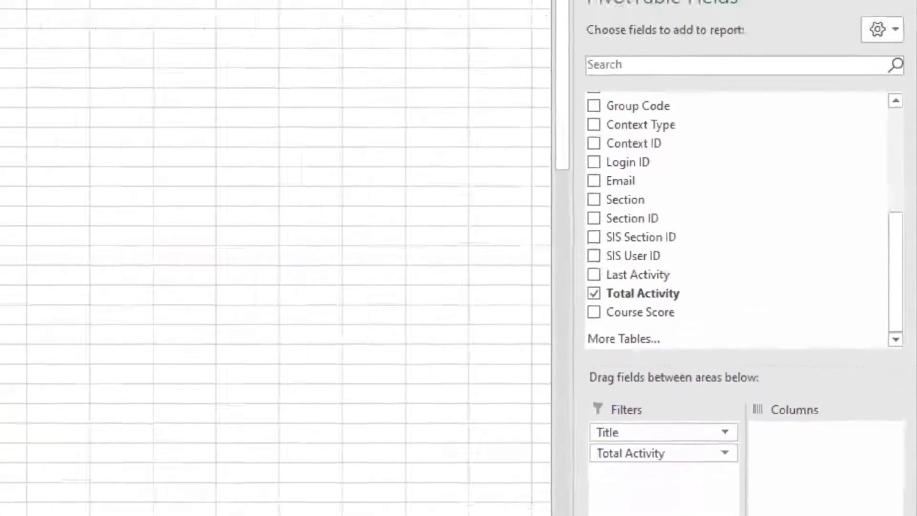
left_click(89, 149)
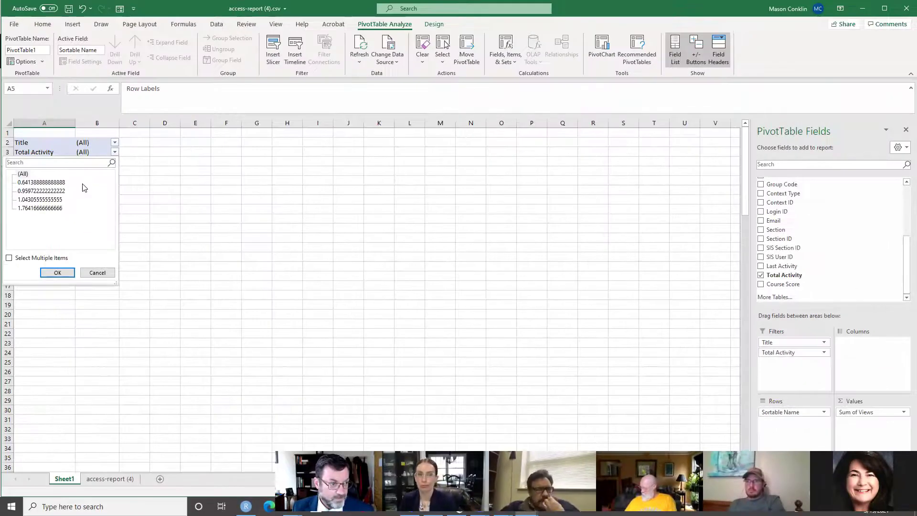
left_click(114, 153)
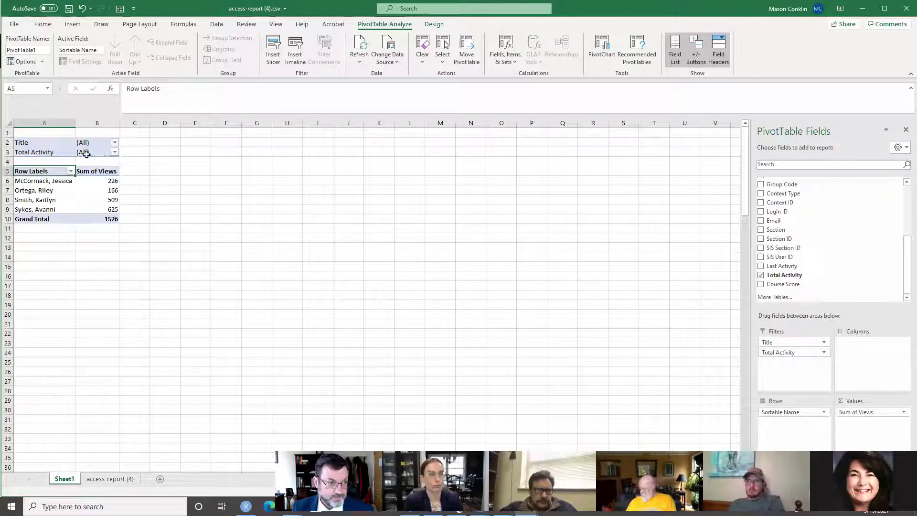
left_click_drag(778, 352, 621, 305)
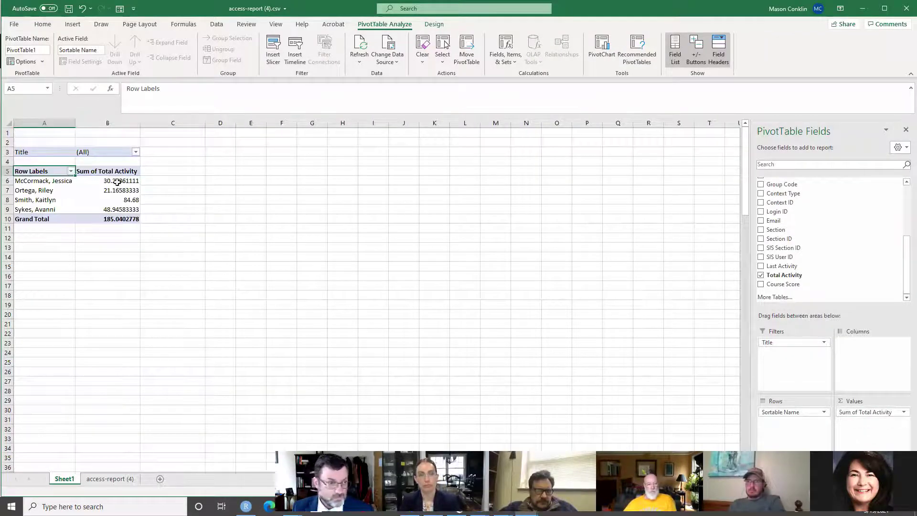
- Remove Total Activity from the PivotTable values and add Views in its place
left_click_drag(867, 413, 616, 316)
scroll(782, 236, "up", 3)
scroll(781, 238, "up", 1)
scroll(778, 239, "up", 2)
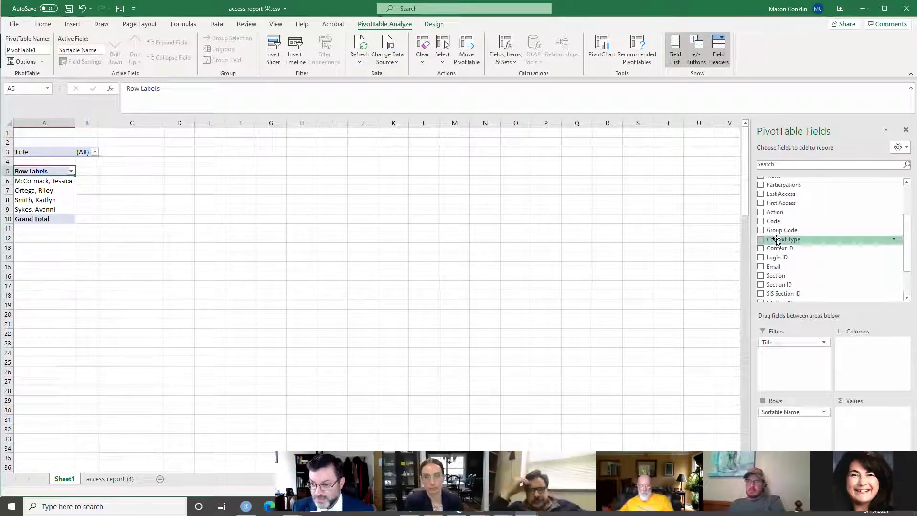
scroll(778, 239, "up", 2)
left_click_drag(774, 199, 860, 424)
- Filter the PivotTable's Title field to CP4 Inst1.jpg
left_click(115, 153)
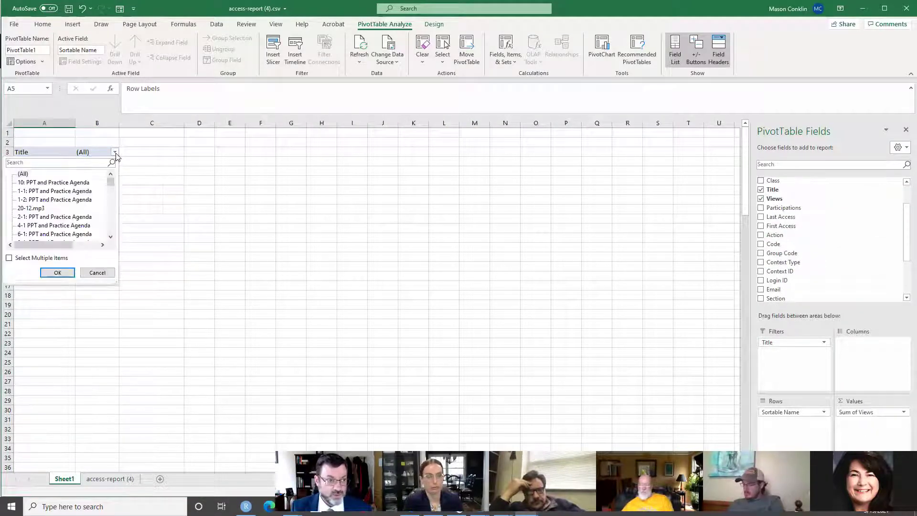
scroll(67, 187, "down", 10)
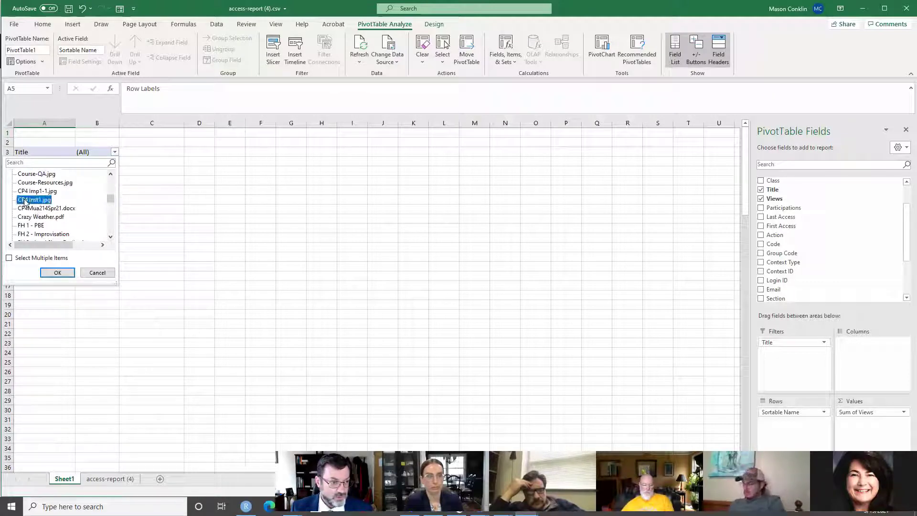
left_click(57, 273)
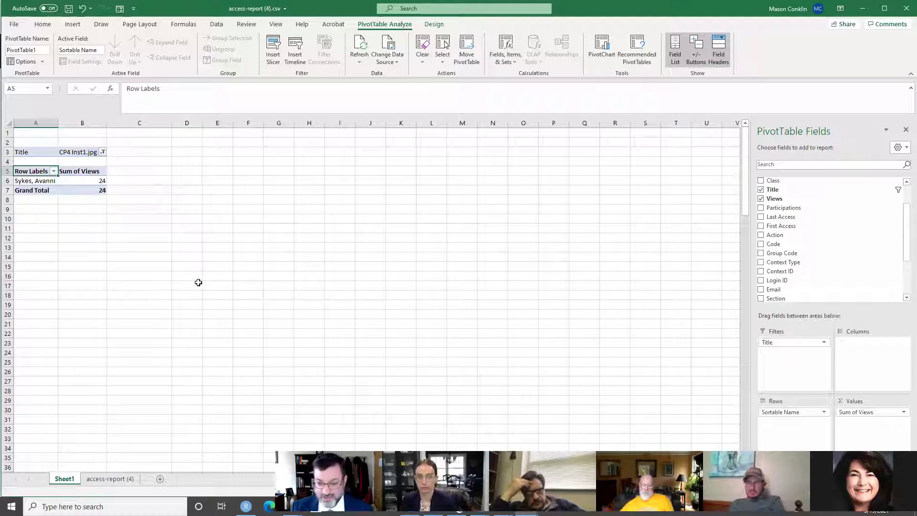
- Drill down into the student's Sum of Views to a detail sheet and widen its Last Access and First Access columns
double_click(97, 181)
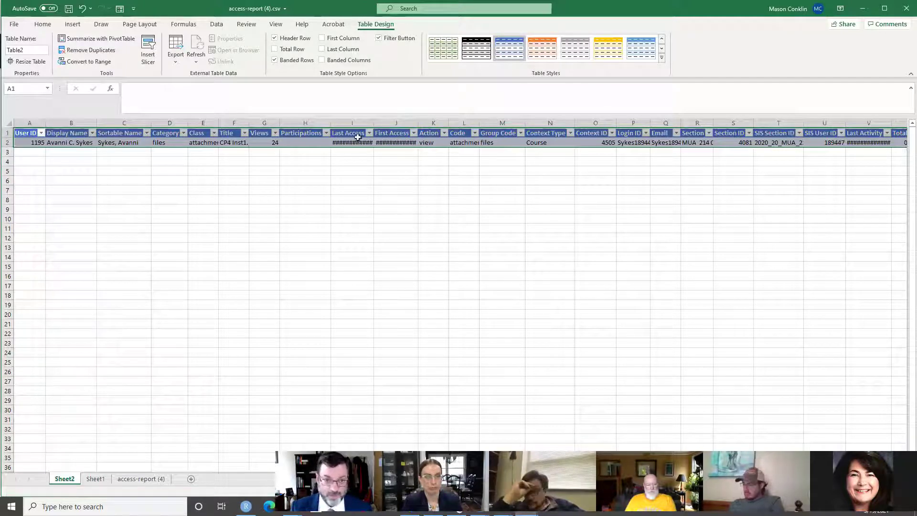
left_click(365, 124)
left_click_drag(375, 123, 398, 124)
double_click(443, 123)
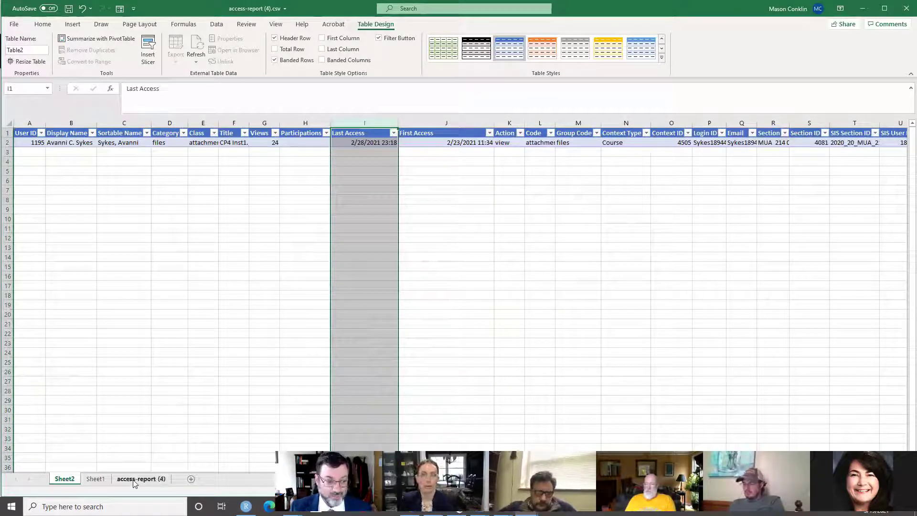
- Return to the PivotTable on Sheet1 and filter Title to T 3 - Seventh Chord Inversions
left_click(97, 480)
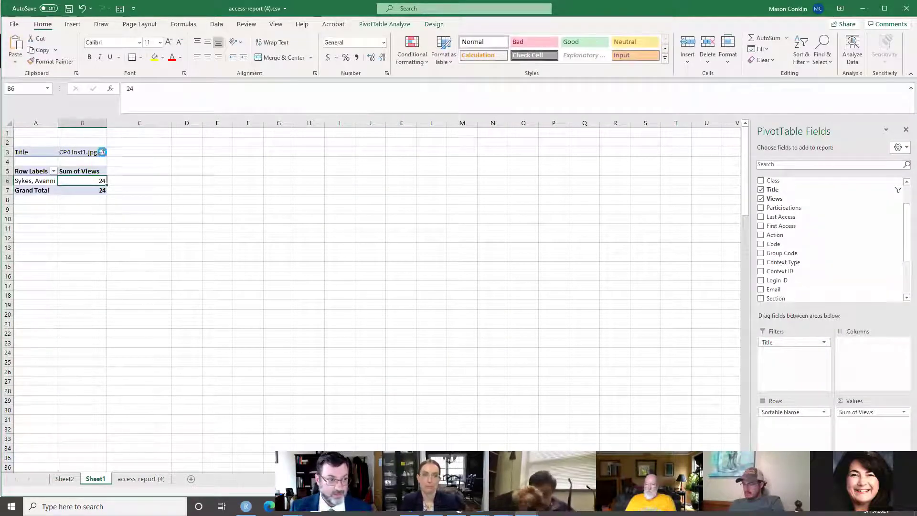
left_click(103, 152)
scroll(51, 216, "down", 6)
scroll(51, 216, "down", 10)
scroll(53, 216, "down", 1)
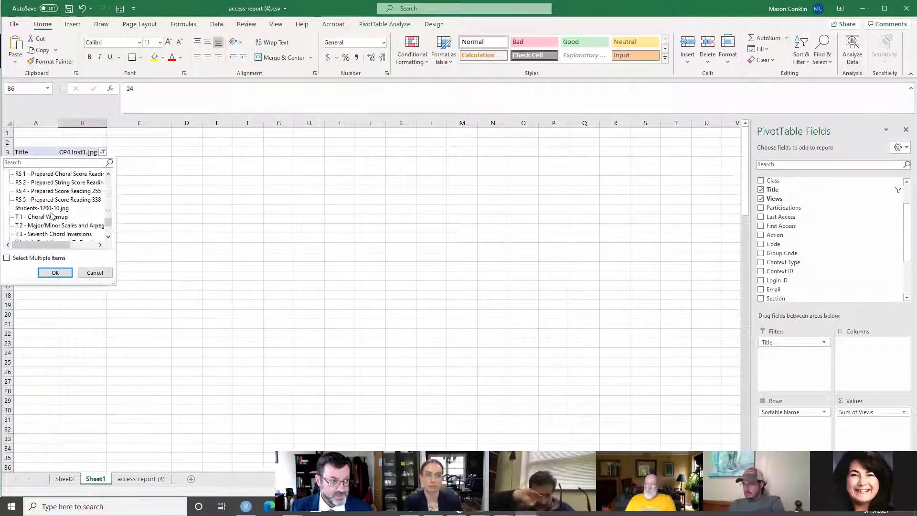
left_click(26, 234)
left_click(55, 272)
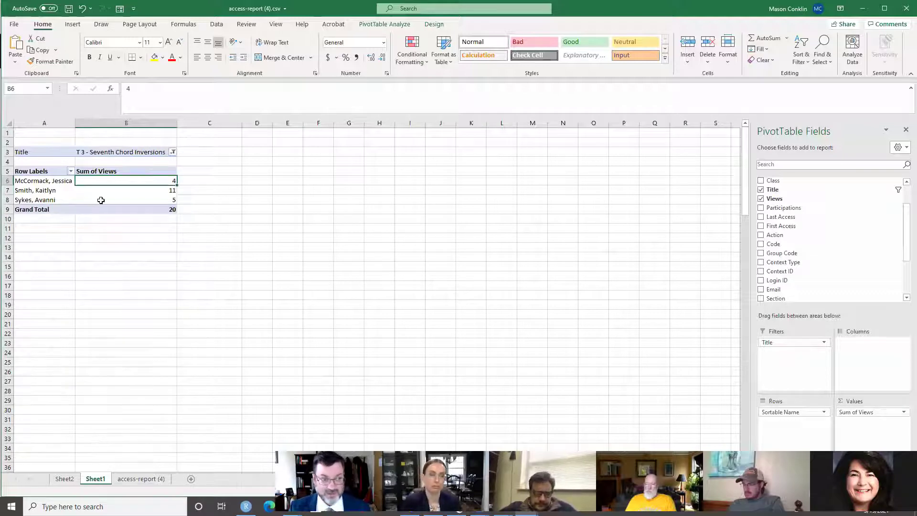
- Drill down into the second student's Sum of Views and widen the Last Access and First Access columns on the detail sheet
mouse_move(143, 198)
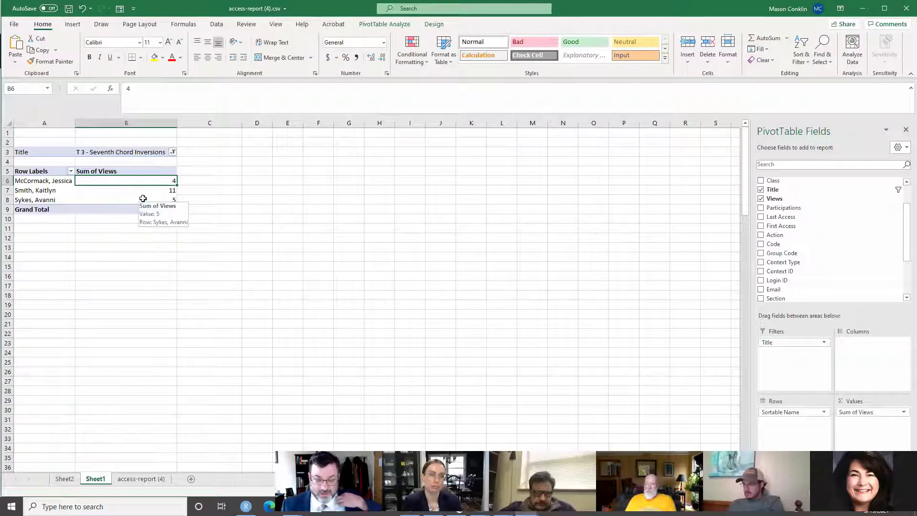
double_click(167, 190)
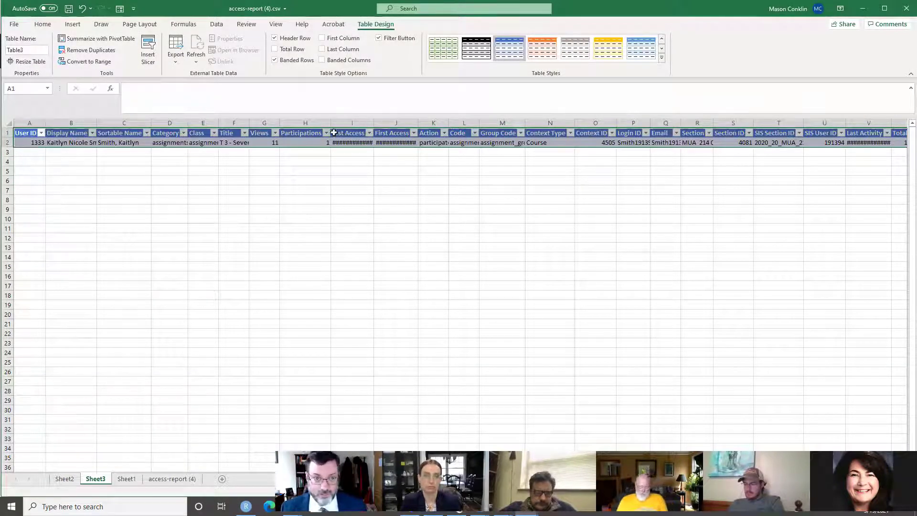
left_click_drag(373, 126, 461, 126)
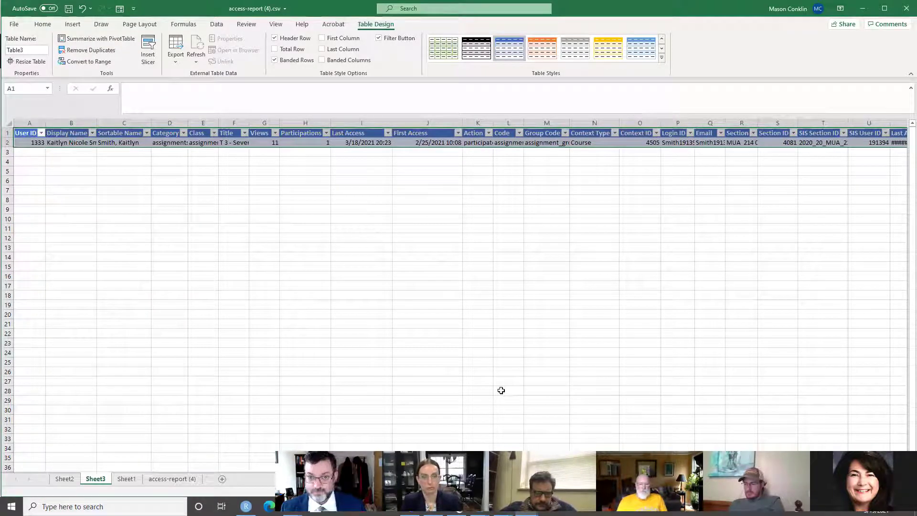
- Look back over Sheet1 and Sheet2, and browse the full records on the access-report (4) sheet
left_click(123, 481)
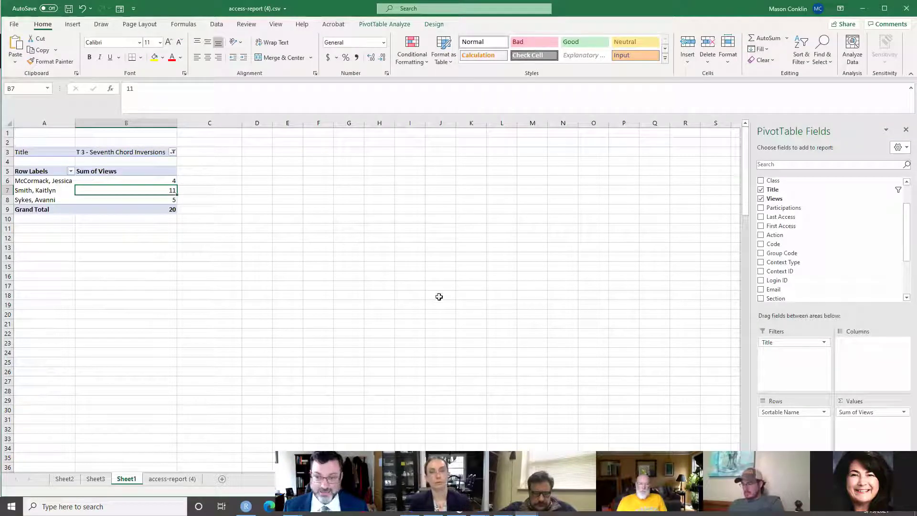
left_click(67, 479)
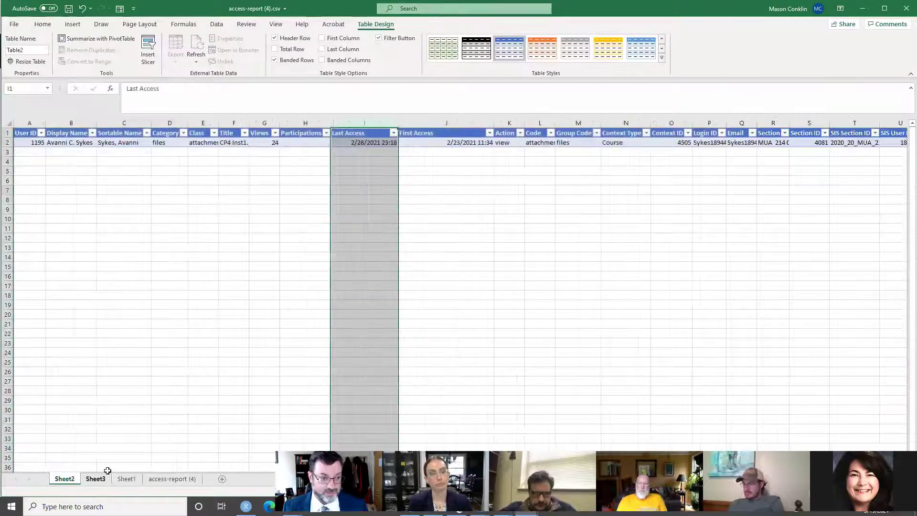
left_click(167, 479)
scroll(403, 253, "down", 20)
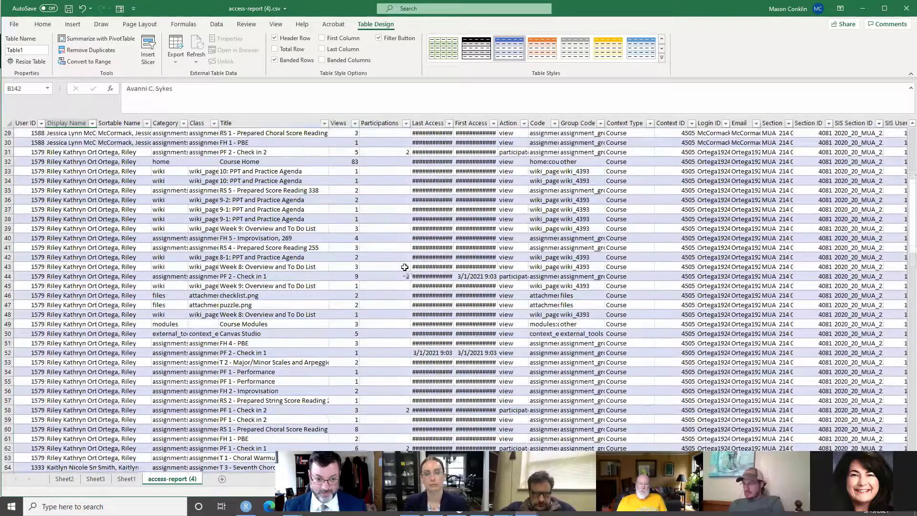
scroll(405, 267, "down", 12)
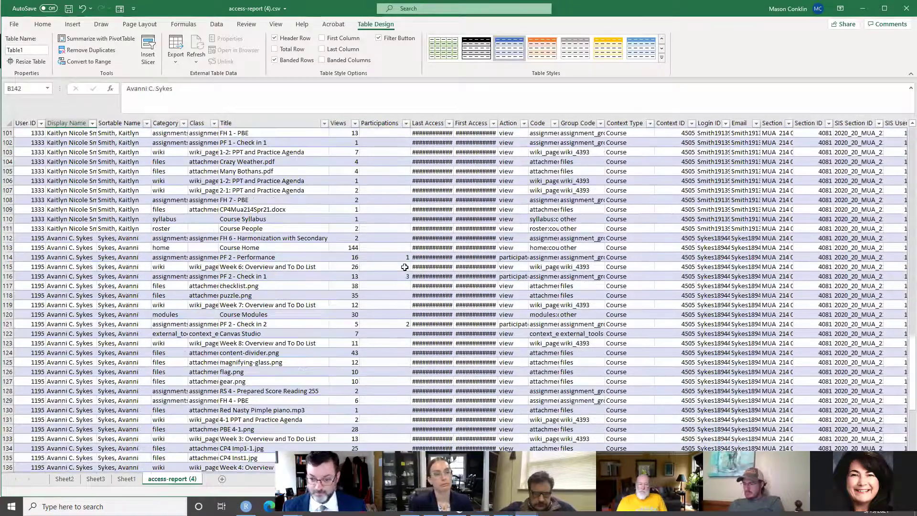